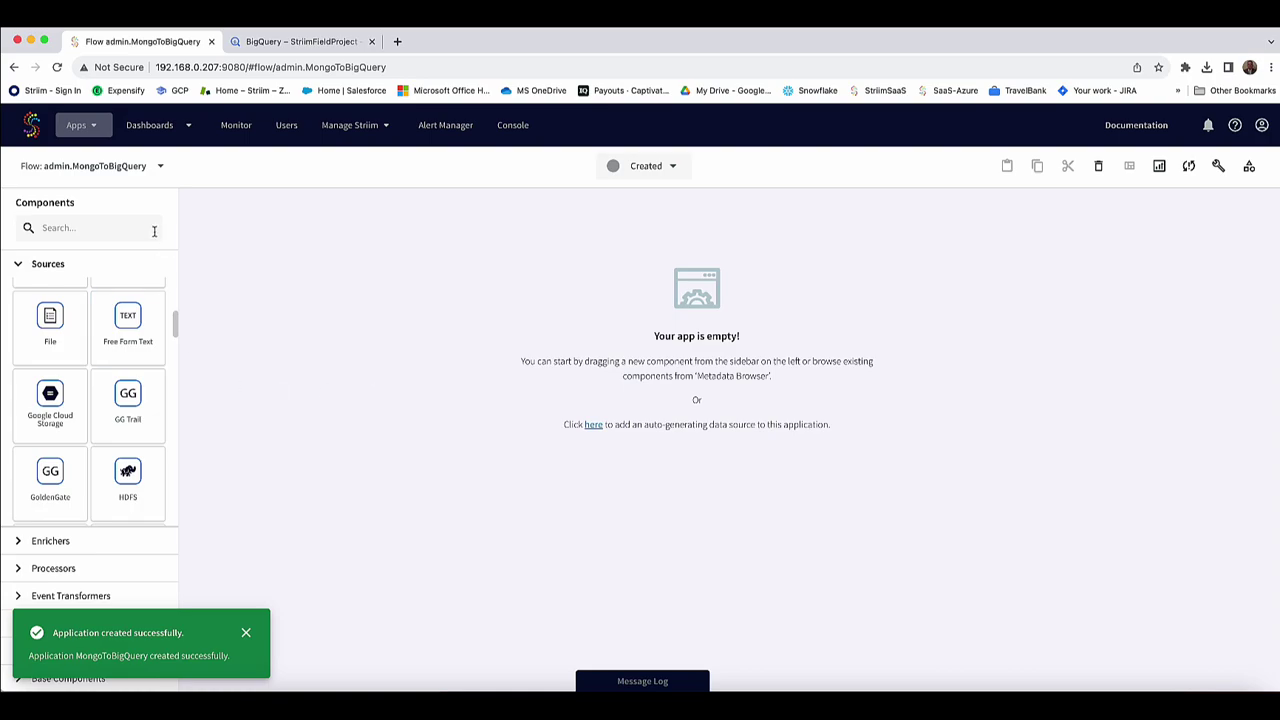
Filter the Components list with 'Mon' to show only MongoDB sources and targets.
{"action": "type", "text": "Mon"}
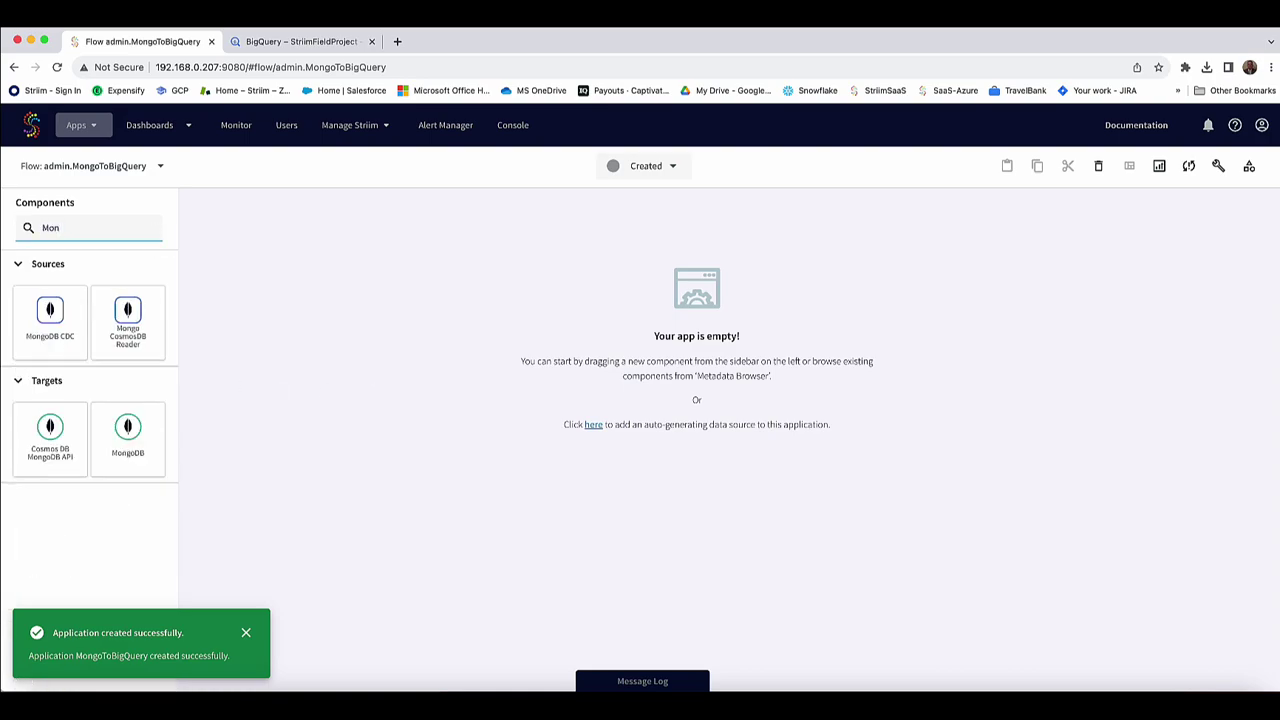
Add a MongoDB CDC source named MongoBQ_SRC on localhost reading collection demo.STRIIM_TEST_TB.
{"action": "left_click_drag", "start_coordinate": [50, 322], "coordinate": [588, 383]}
{"action": "left_click", "coordinate": [1110, 265]}
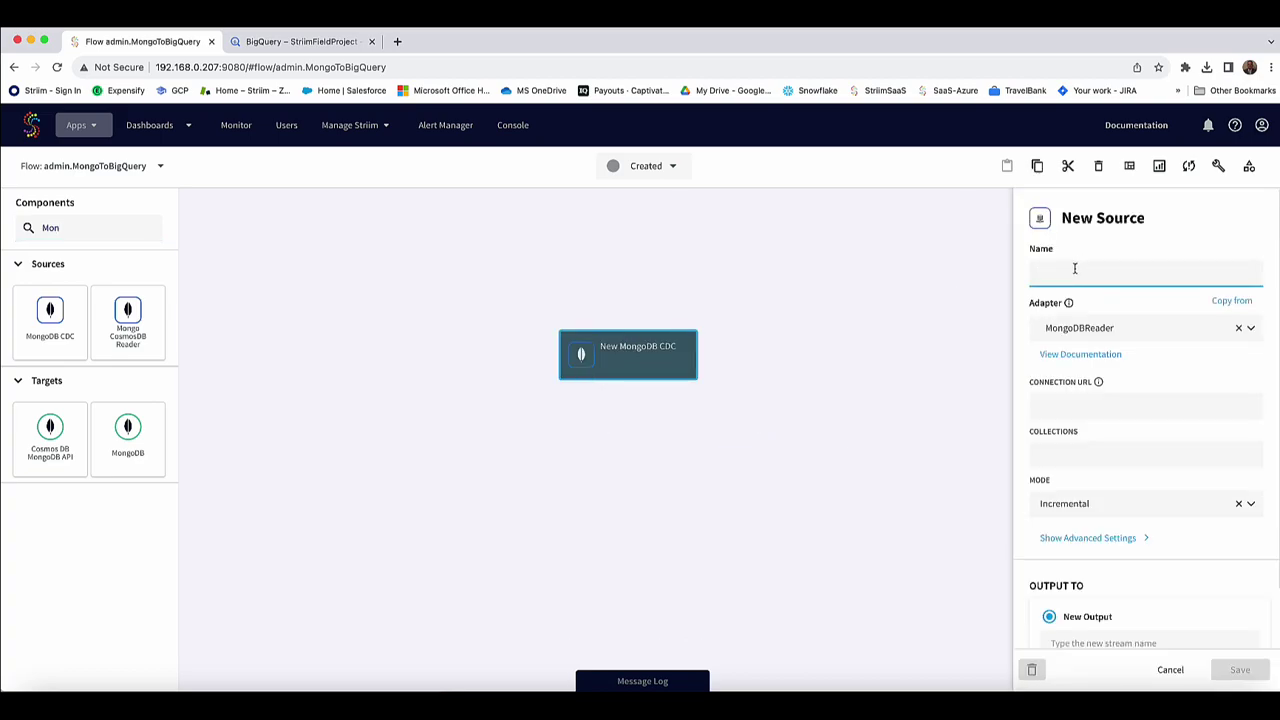
{"action": "type", "text": "MongoBQ_SRC"}
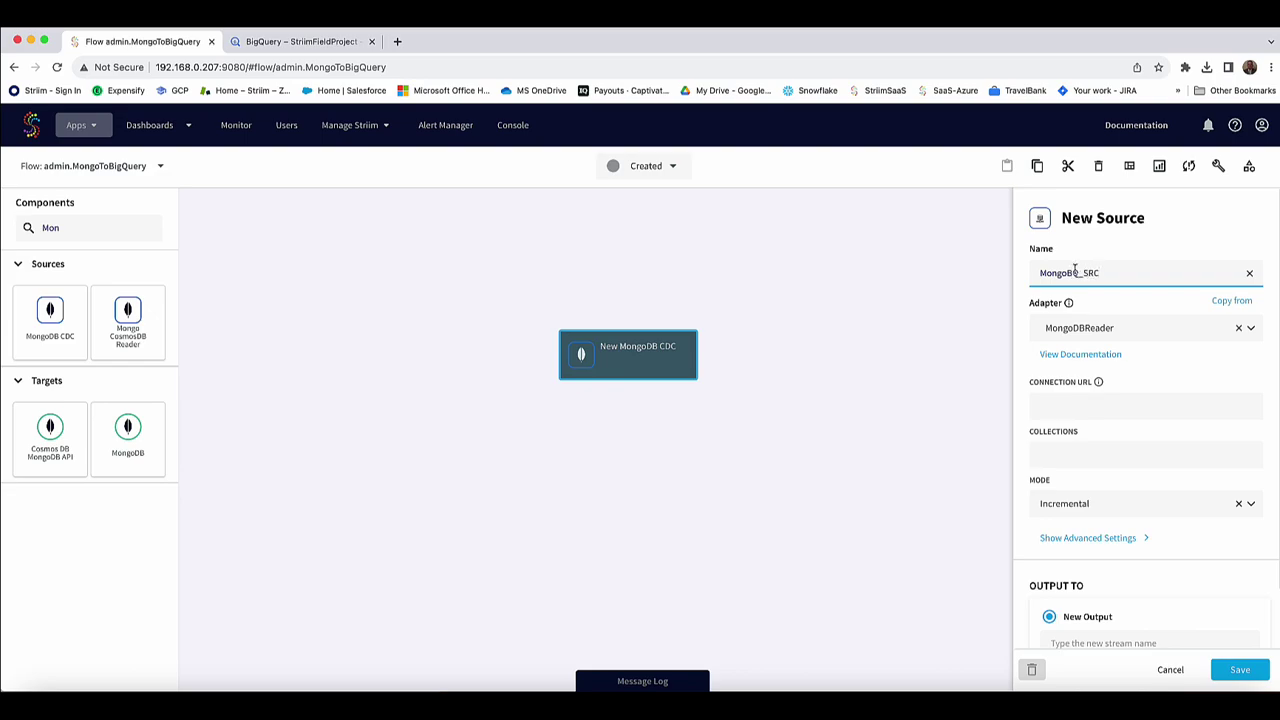
{"action": "left_click", "coordinate": [1045, 399]}
{"action": "type", "text": "localhost:27"}
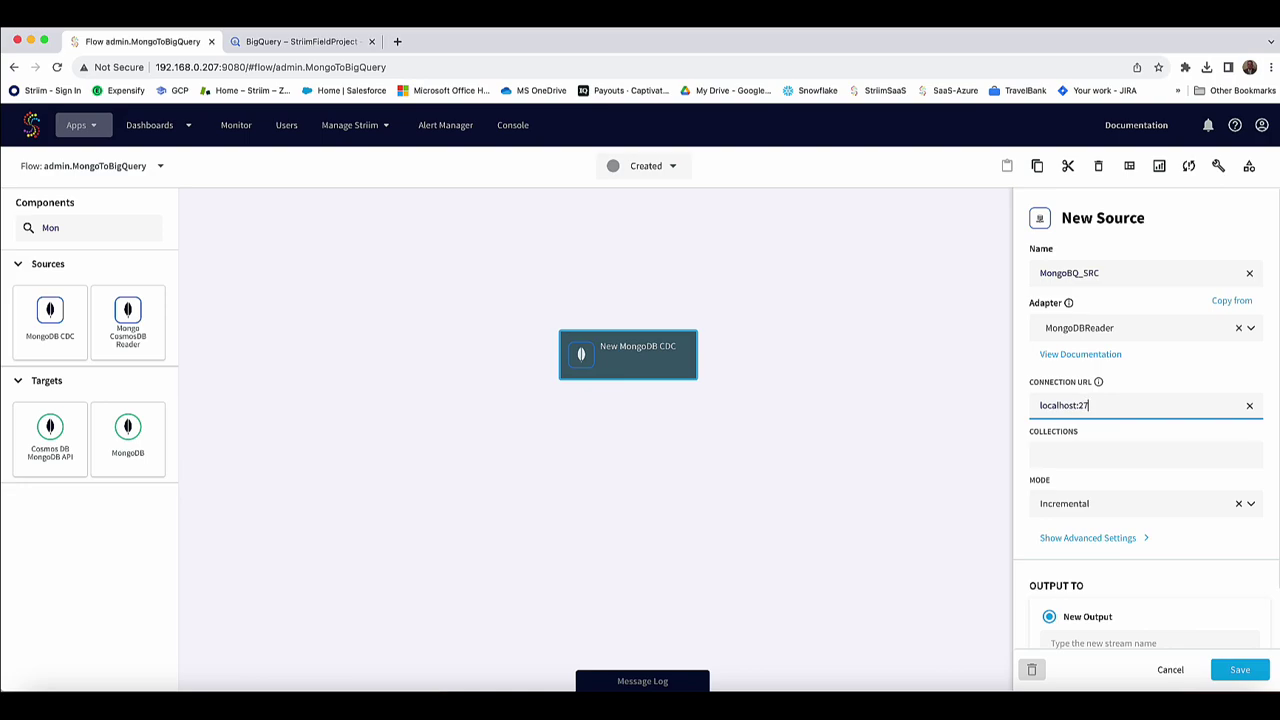
{"action": "key", "text": "Tab"}
{"action": "type", "text": "demo.STRIIM_TEST_TB"}
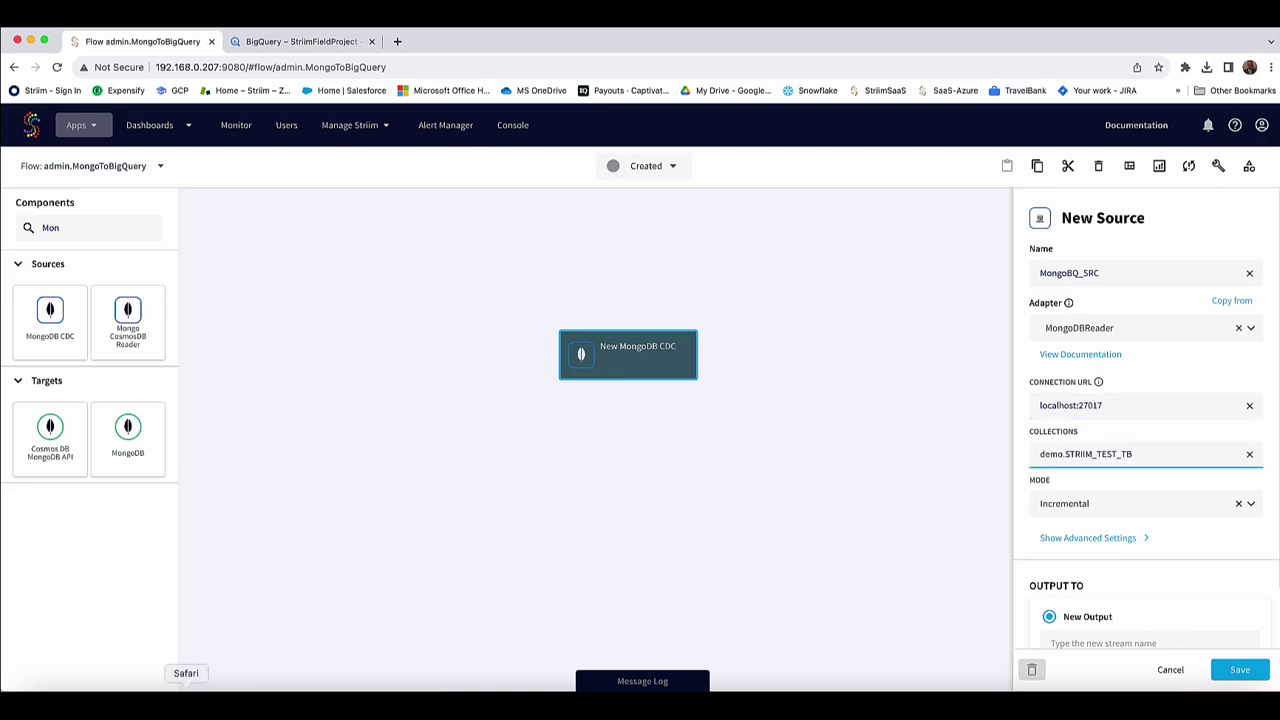
In the mongosh terminal, review the document count query and a sample document's fields.
{"action": "left_click", "coordinate": [220, 703]}
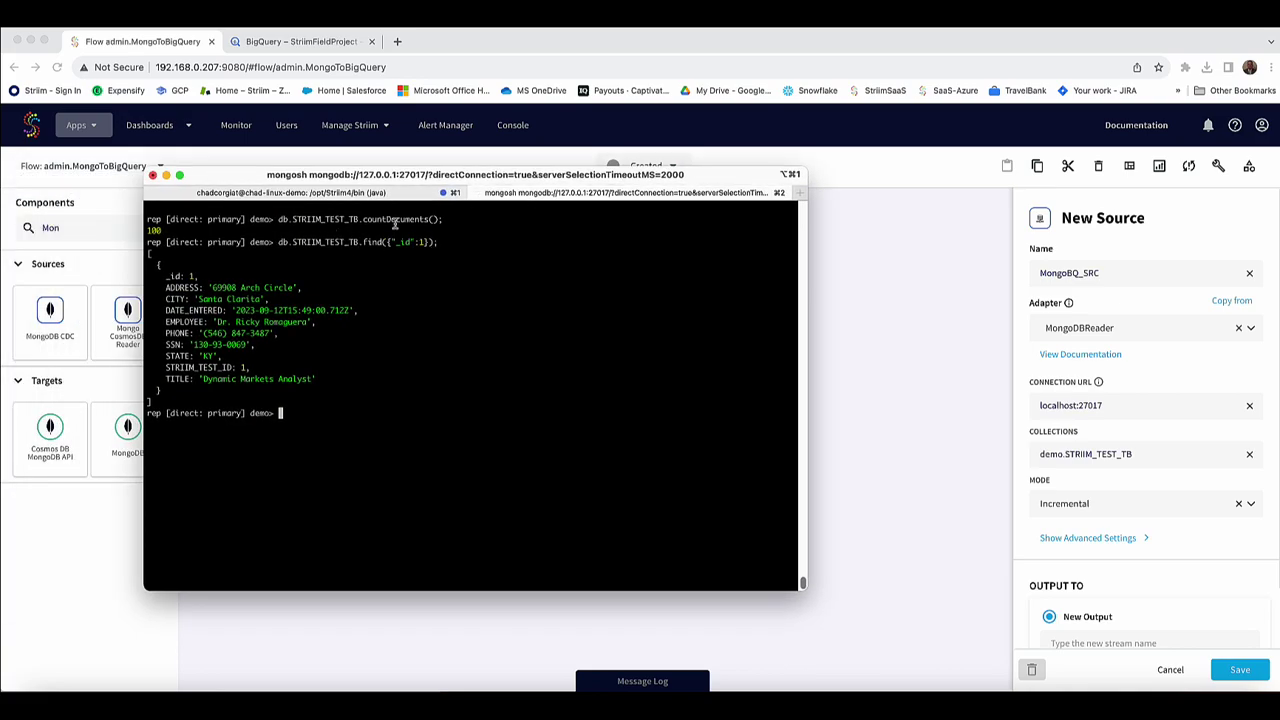
{"action": "left_click_drag", "start_coordinate": [228, 219], "coordinate": [130, 229]}
{"action": "left_click", "coordinate": [368, 248]}
{"action": "left_click_drag", "start_coordinate": [326, 381], "coordinate": [103, 269]}
{"action": "left_click", "coordinate": [178, 284]}
{"action": "key", "text": "super+Tab"}
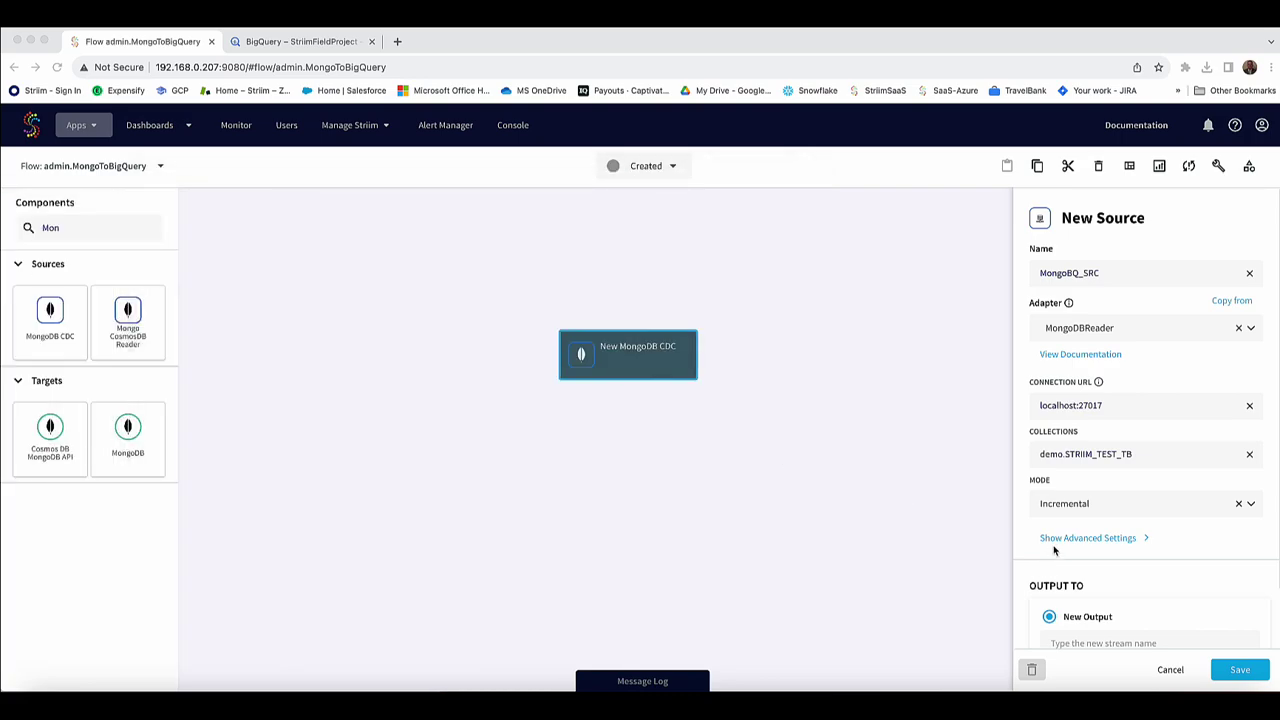
Set the source mode to InitialLoad and enter the database username and password.
{"action": "left_click", "coordinate": [1051, 503]}
{"action": "left_click", "coordinate": [1058, 563]}
{"action": "scroll", "coordinate": [1111, 537], "scroll_direction": "down", "scroll_amount": 1}
{"action": "left_click", "coordinate": [1086, 472]}
{"action": "left_click", "coordinate": [1065, 474]}
{"action": "type", "text": "waction"}
{"action": "key", "text": "Tab"}
{"action": "type", "text": "waction"}
{"action": "key", "text": "Tab"}
Give the source a new output stream OUT_MongoBQ_SRC and save it.
{"action": "scroll", "coordinate": [1131, 497], "scroll_direction": "down", "scroll_amount": 2}
{"action": "scroll", "coordinate": [1070, 535], "scroll_direction": "down", "scroll_amount": 5}
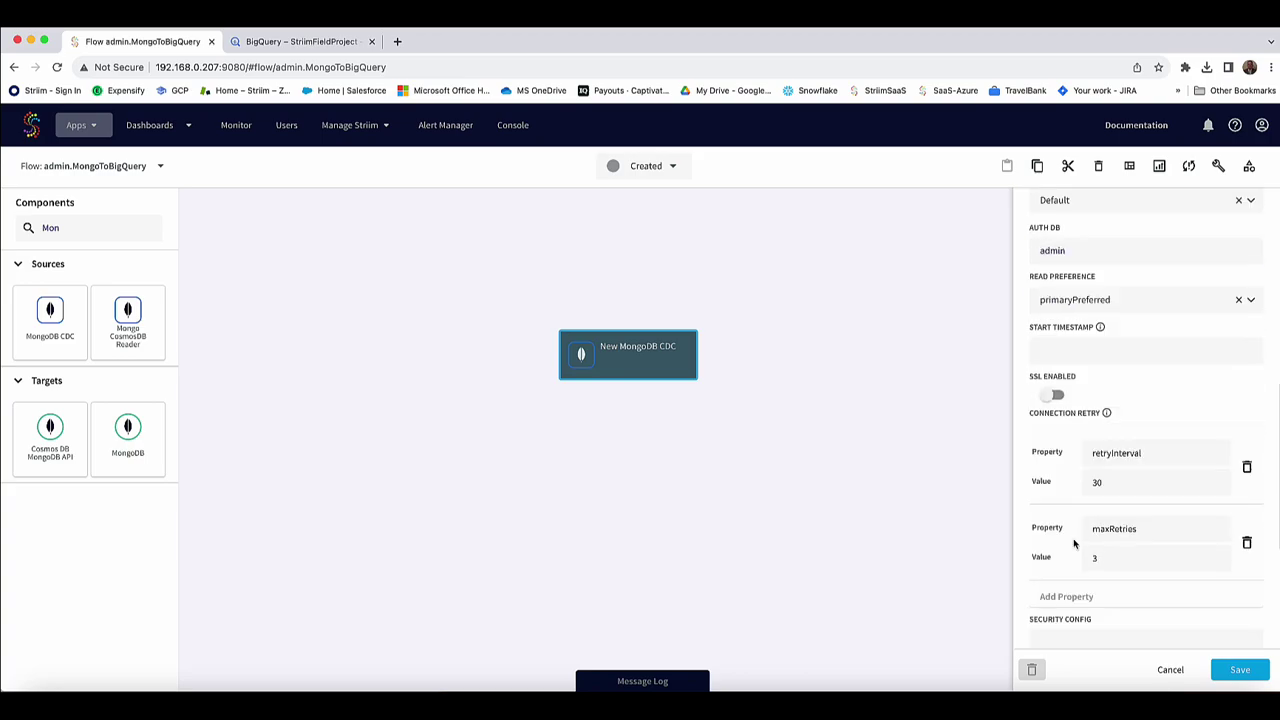
{"action": "scroll", "coordinate": [1100, 430], "scroll_direction": "down", "scroll_amount": 4}
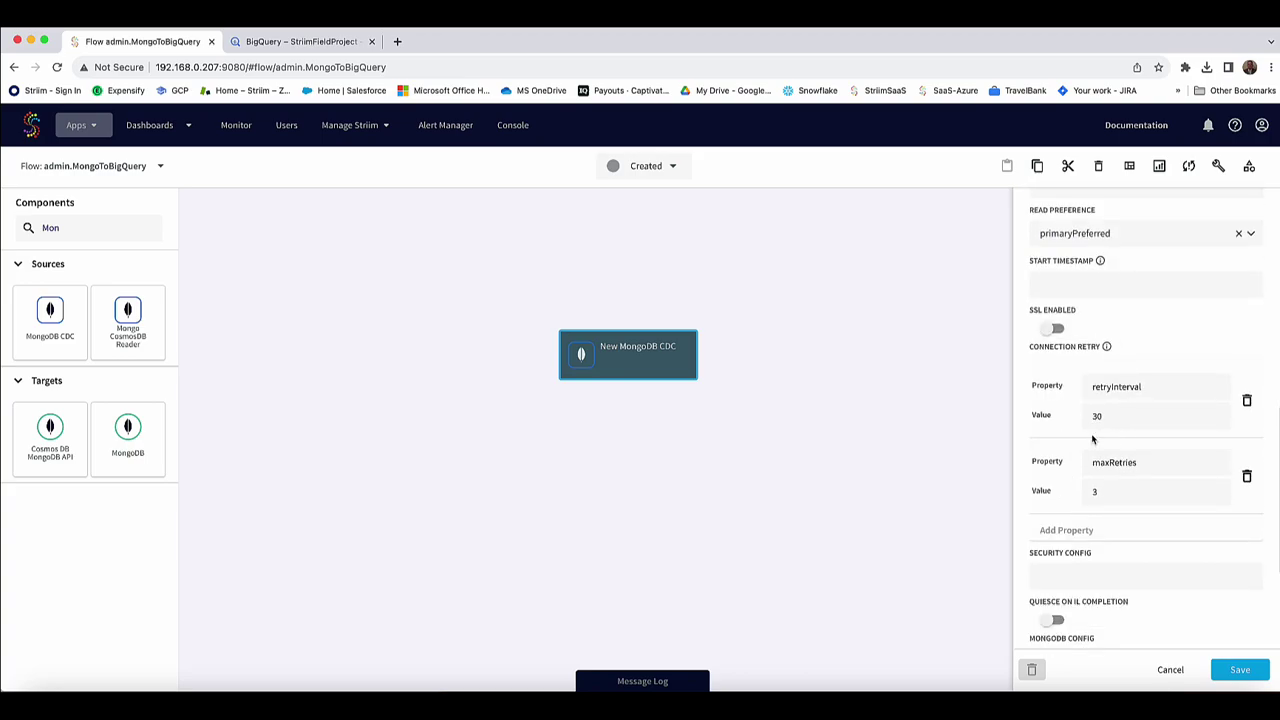
{"action": "scroll", "coordinate": [1097, 467], "scroll_direction": "down", "scroll_amount": 3}
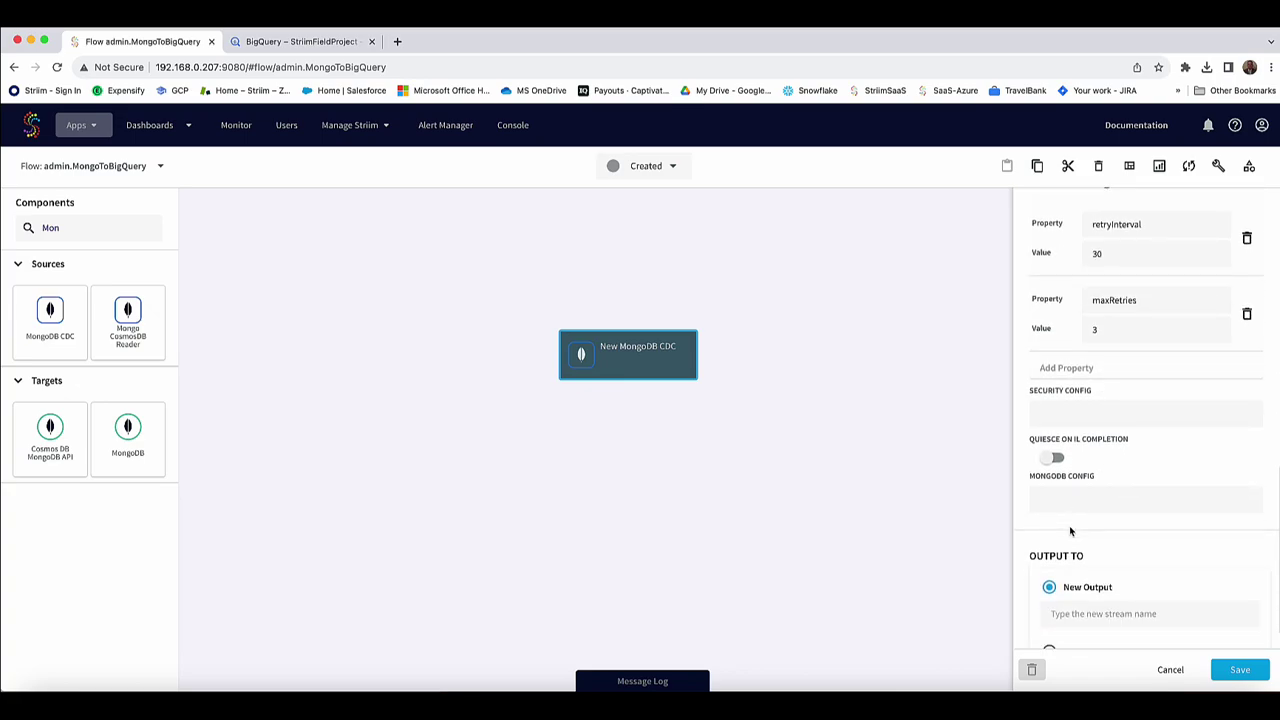
{"action": "left_click", "coordinate": [1057, 577]}
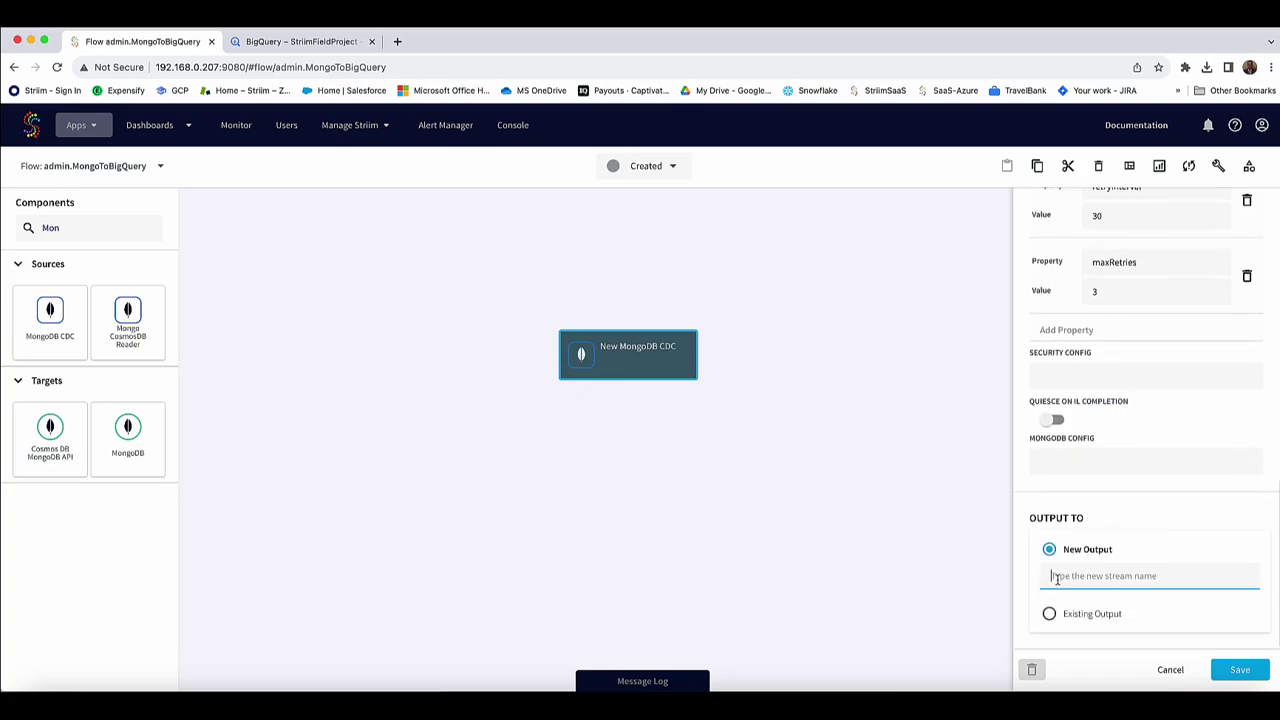
{"action": "type", "text": "OU"}
{"action": "type", "text": "T_MongoBQ_SRC"}
{"action": "left_click", "coordinate": [1238, 670]}
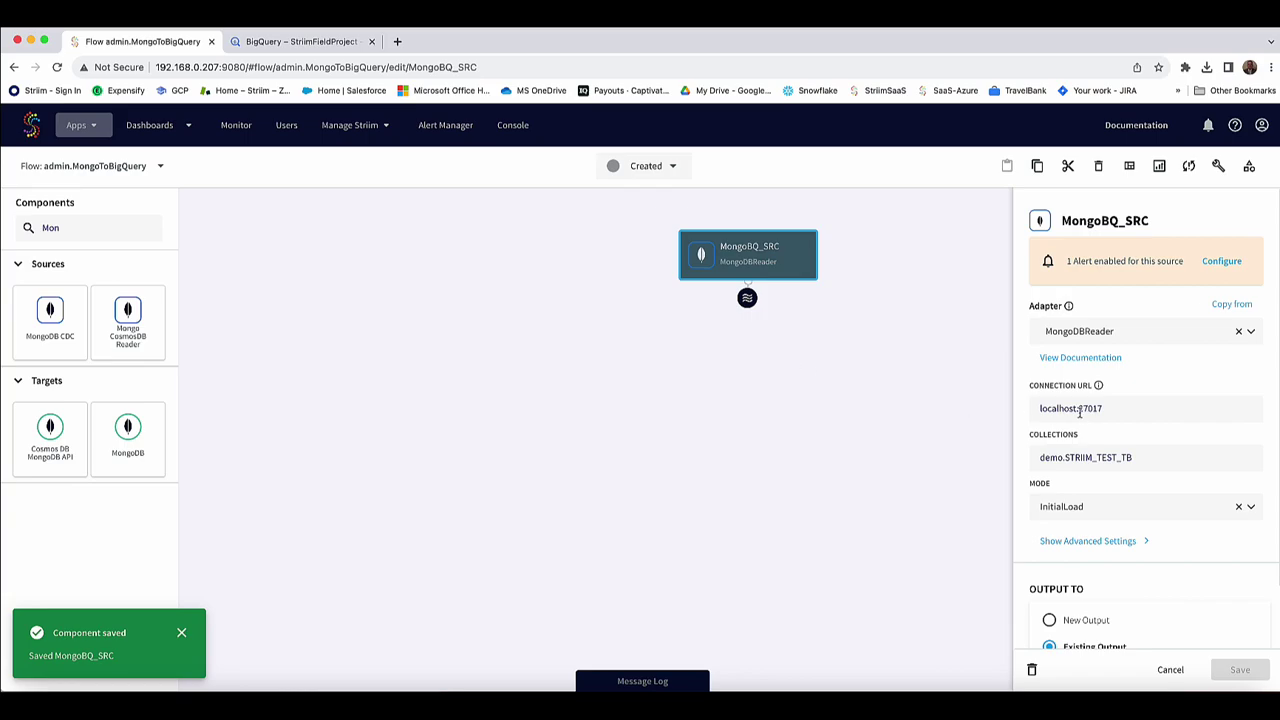
{"action": "scroll", "coordinate": [1086, 418], "scroll_direction": "down", "scroll_amount": 2}
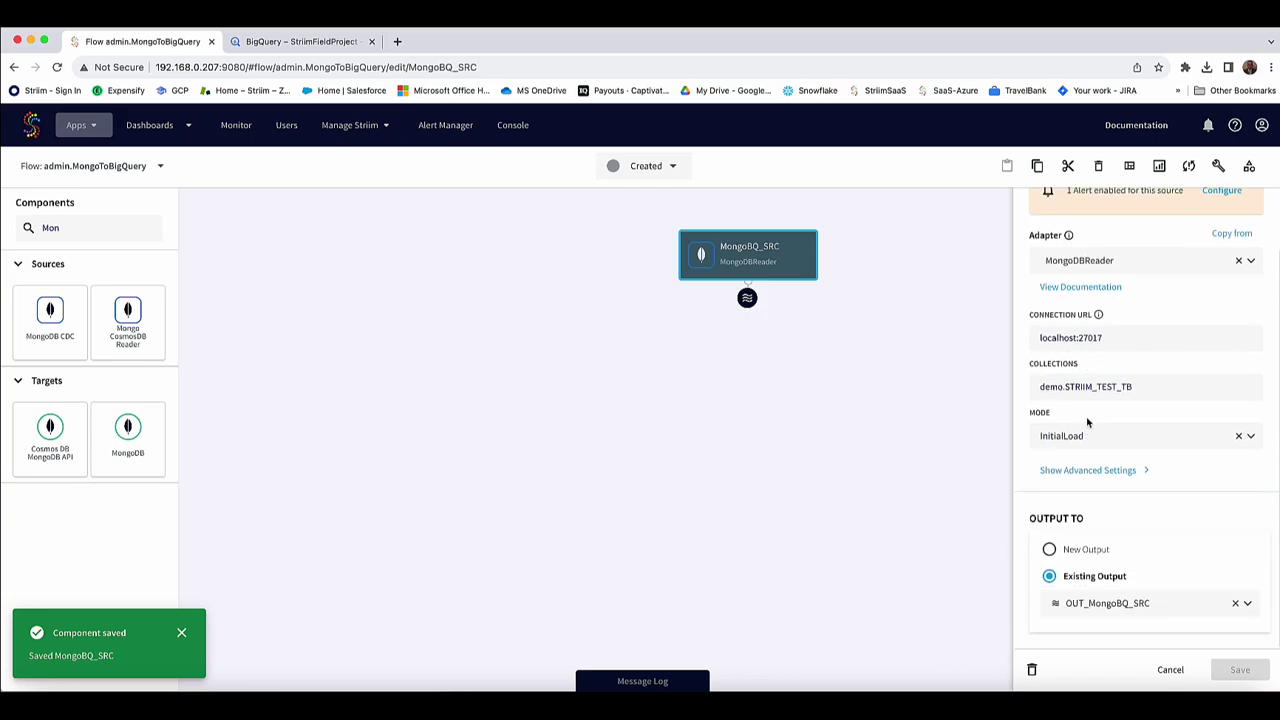
{"action": "left_click", "coordinate": [747, 299]}
Attach a CQ named MongoBQ_CQ_Columns and replace SELECT * with a JSON_GET_MANY field list.
{"action": "left_click", "coordinate": [768, 301]}
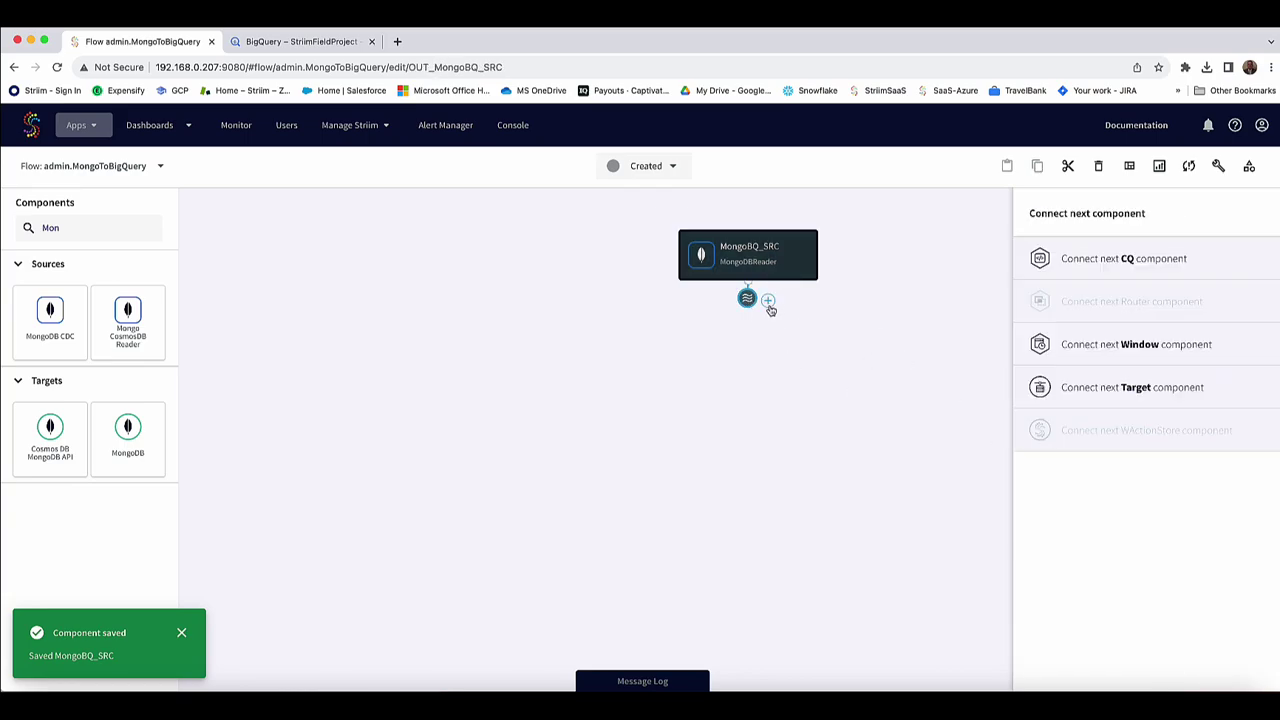
{"action": "left_click", "coordinate": [1106, 262]}
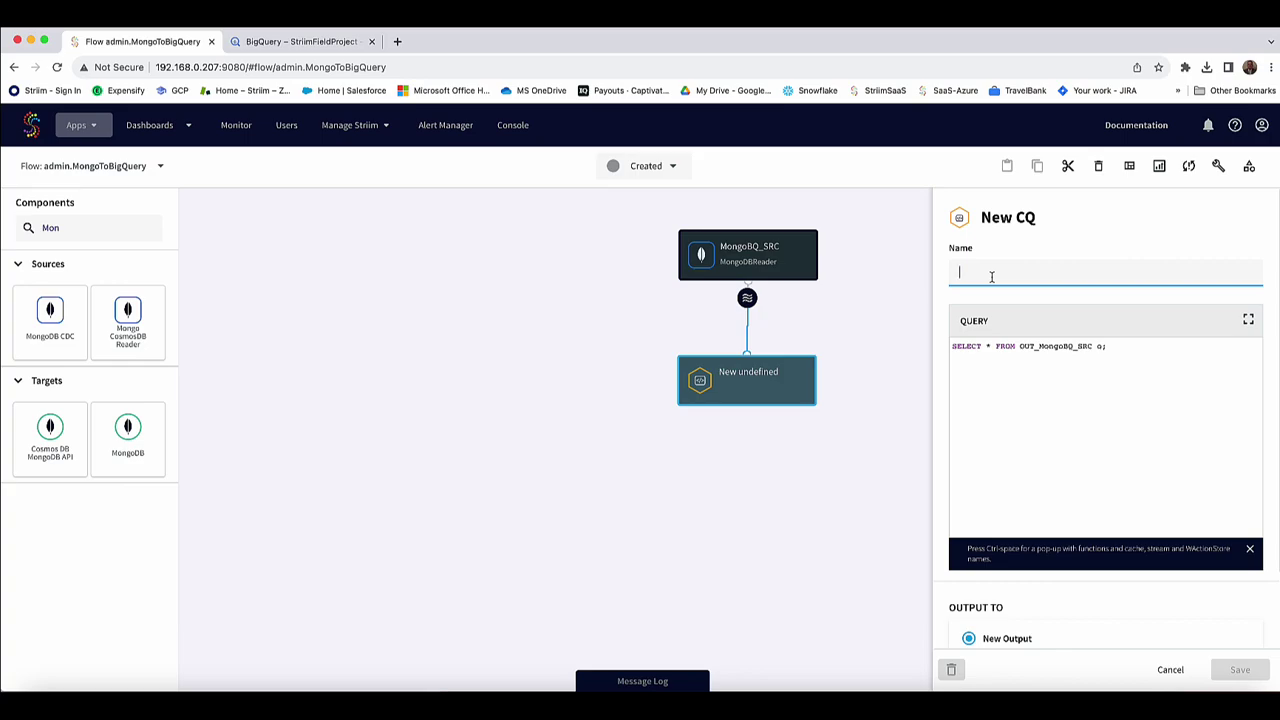
{"action": "type", "text": "MongoBQ_CQ"}
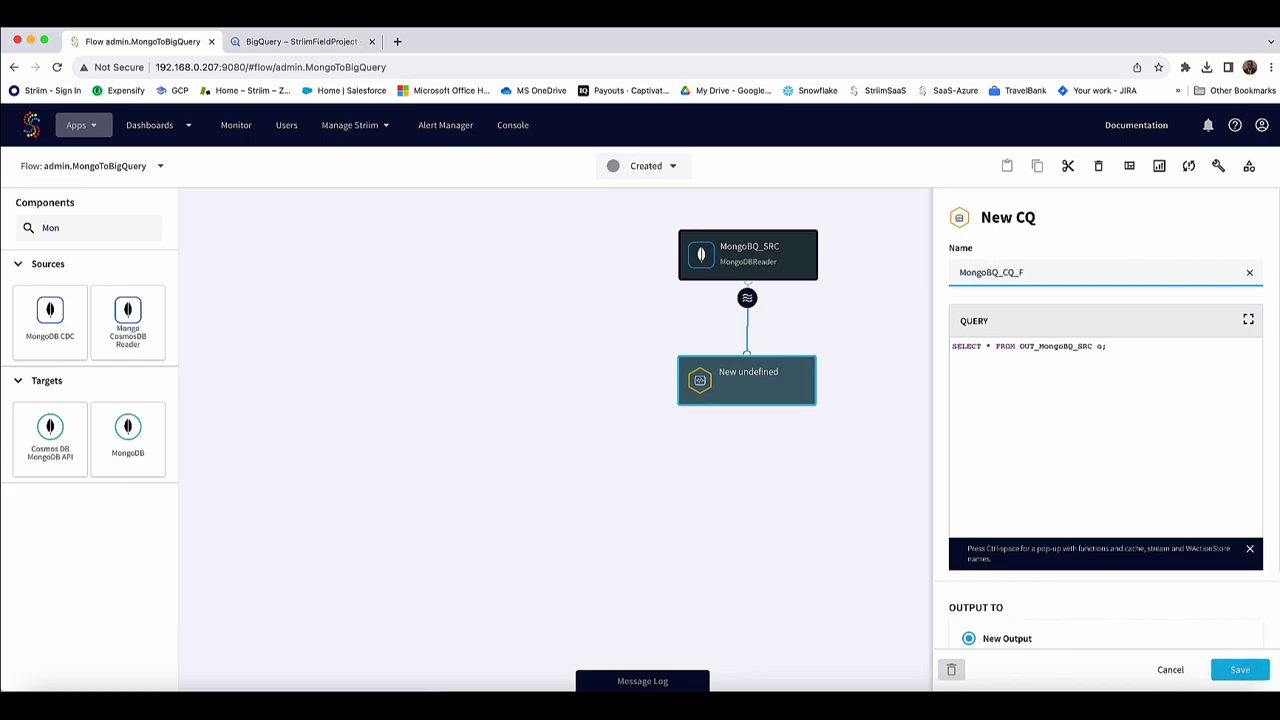
{"action": "type", "text": "_Columns"}
{"action": "left_click", "coordinate": [1041, 379]}
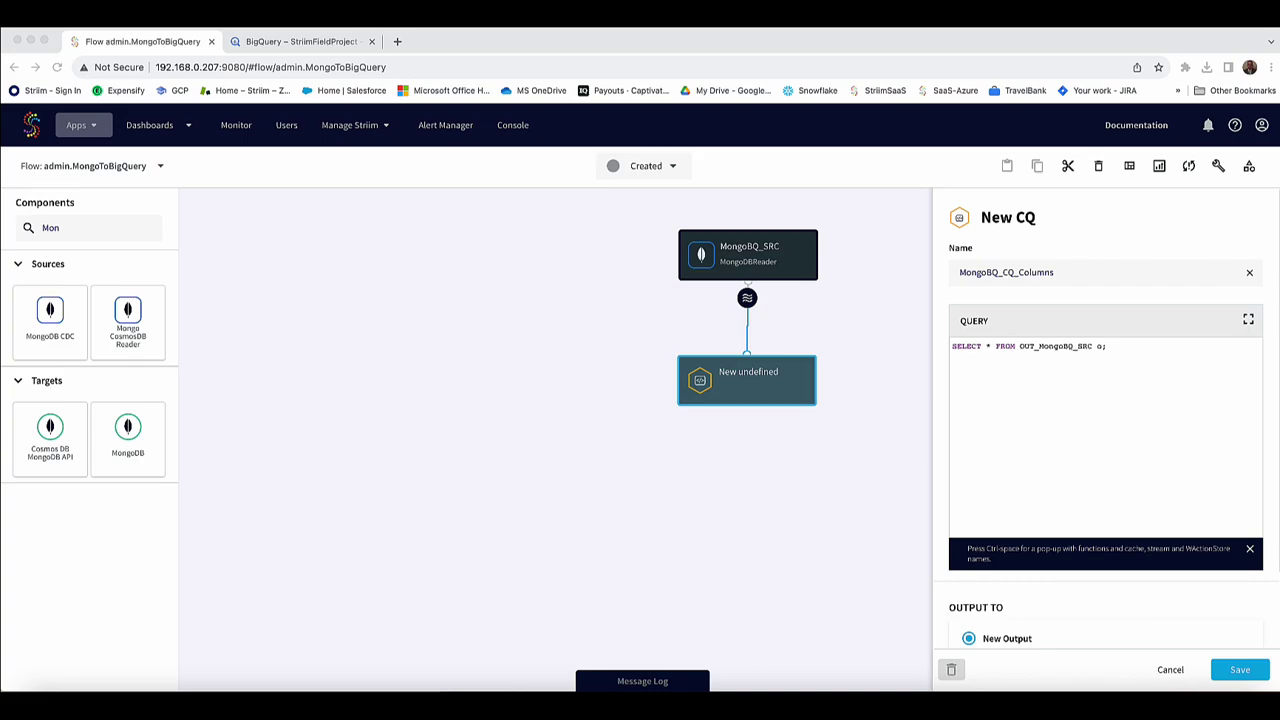
{"action": "left_click", "coordinate": [1000, 345]}
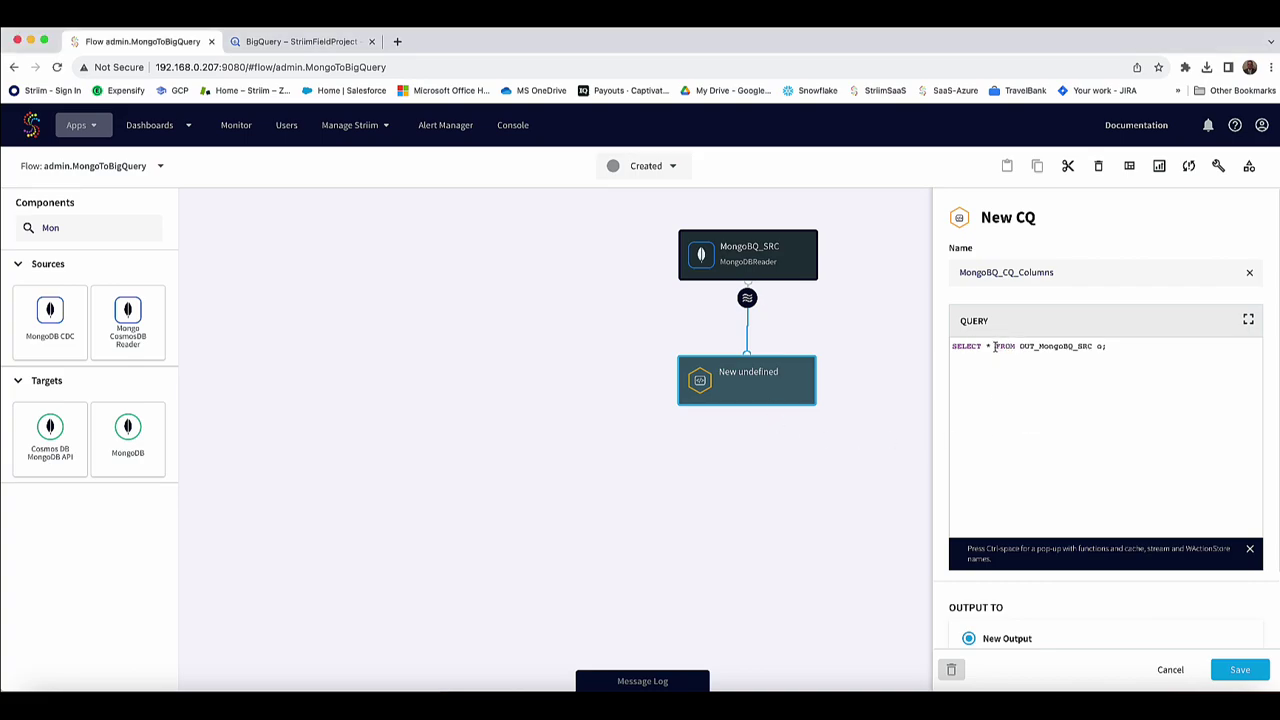
{"action": "key", "text": "BackSpace"}
{"action": "type", "text": "com.webaction.helpers.WAEUdf.JSON_GET_MANY(   o,   \"_id\",   \"ADDRESS\",   \"CITY\",   \"DATE_ENTERED\",   \"EMPLOYEE\",   \"PHONE\",   \"SSN\",   \"STATE\",   \"STRIIM_TEST_ID\",   \"TITLE\" )"}
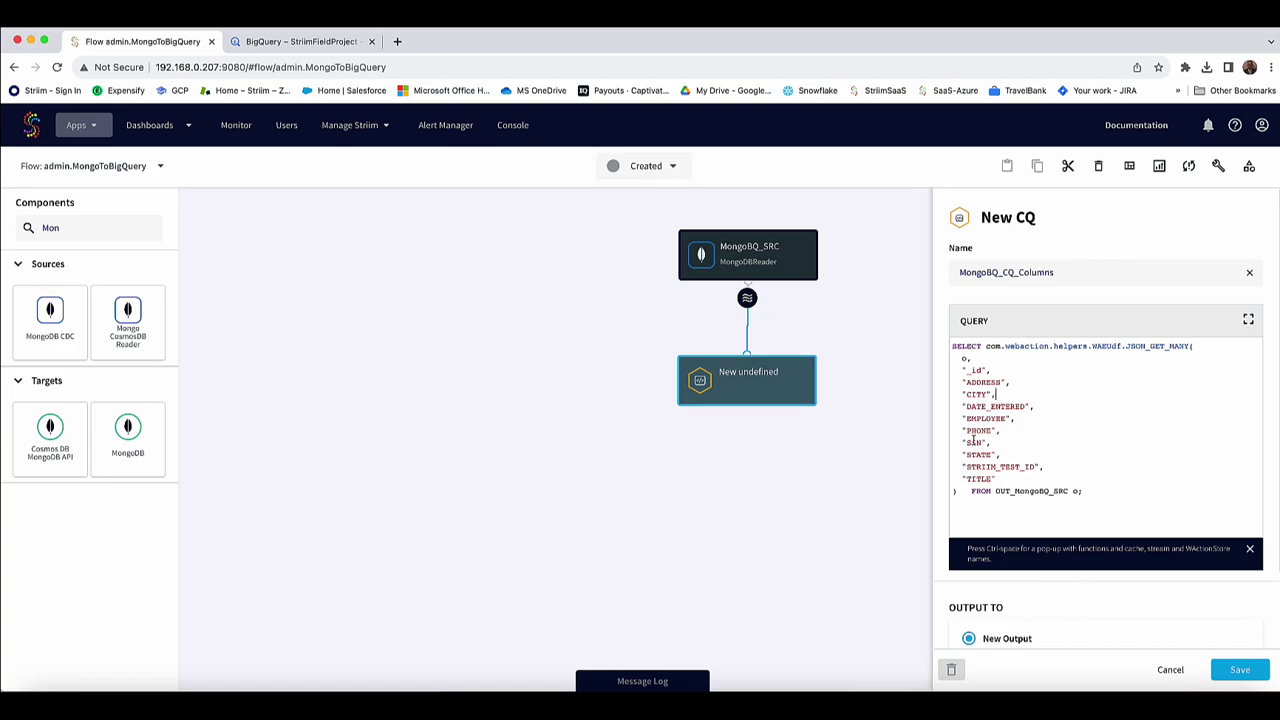
Highlight the WAEUdf helper, JSON_GET_MANY function and _id field in the query.
{"action": "left_click_drag", "start_coordinate": [1114, 345], "coordinate": [1097, 346]}
{"action": "left_click", "coordinate": [1139, 355]}
{"action": "left_click_drag", "start_coordinate": [1185, 348], "coordinate": [1119, 348]}
{"action": "left_click", "coordinate": [1020, 393]}
{"action": "left_click_drag", "start_coordinate": [989, 369], "coordinate": [958, 370]}
{"action": "left_click", "coordinate": [993, 518]}
Set the CQ's output stream to OUT_MongoBQ_CQ and save the CQ.
{"action": "scroll", "coordinate": [993, 518], "scroll_direction": "down", "scroll_amount": 2}
{"action": "left_click", "coordinate": [1001, 587]}
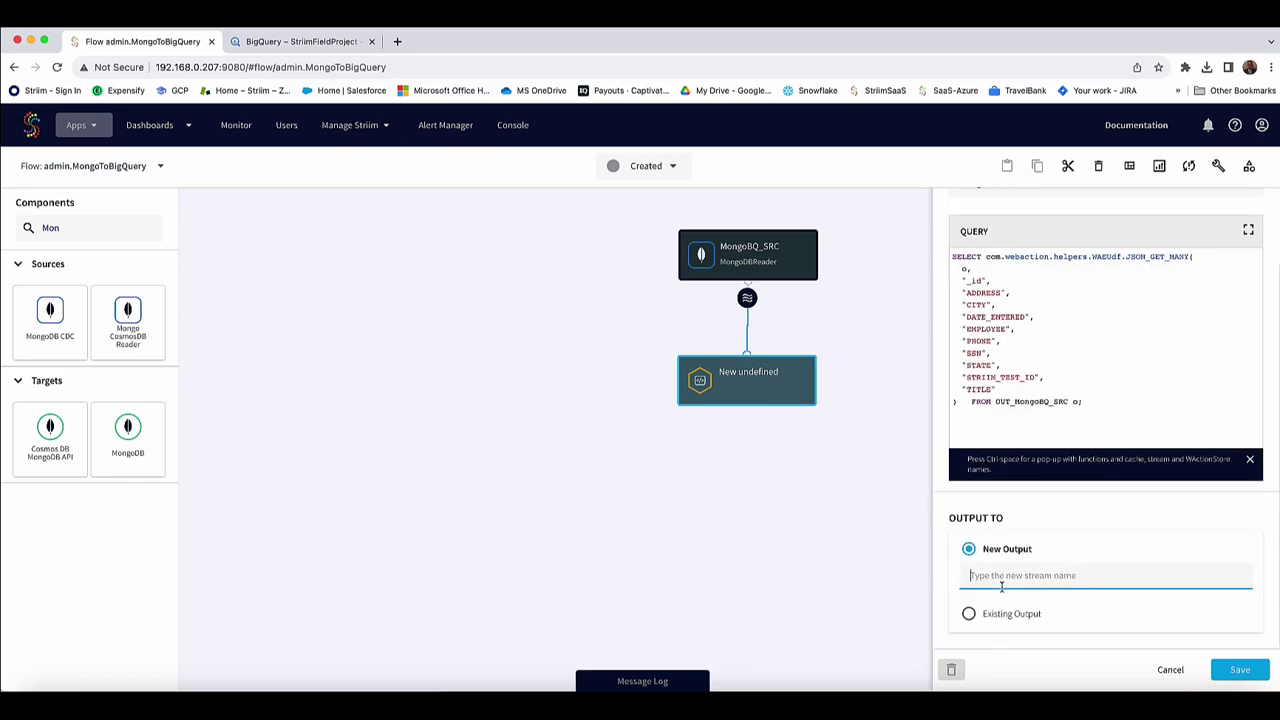
{"action": "type", "text": "OUT_MongoBQ_CQ"}
{"action": "left_click", "coordinate": [1238, 668]}
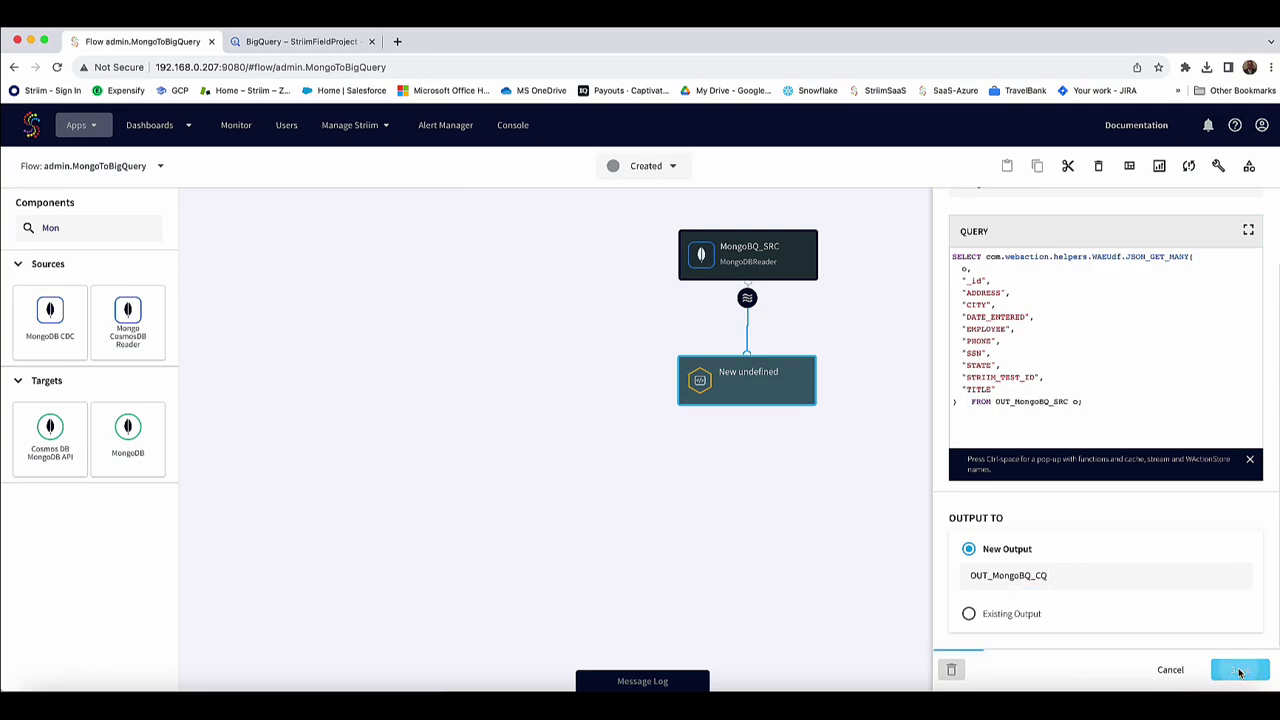
Attach a new target named MongoBQ_TRG after the OUT_MongoBQ_CQ stream.
{"action": "left_click", "coordinate": [843, 423]}
{"action": "left_click", "coordinate": [752, 412]}
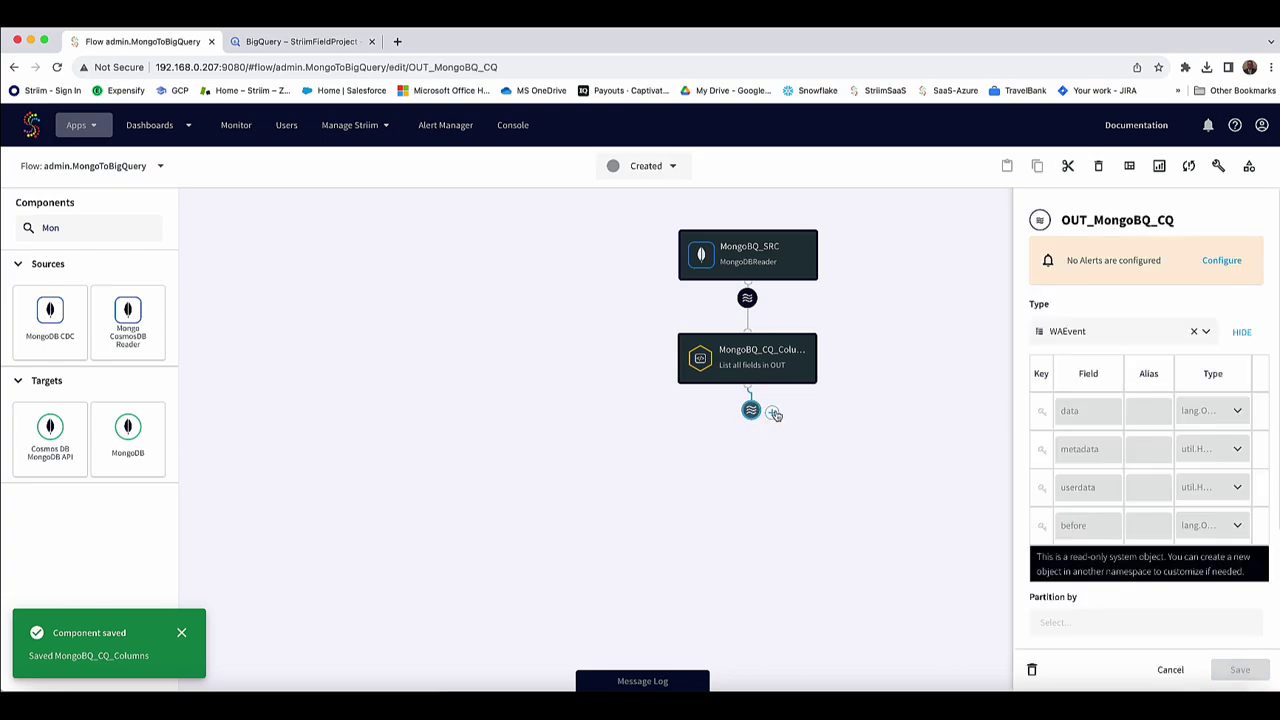
{"action": "left_click", "coordinate": [774, 413]}
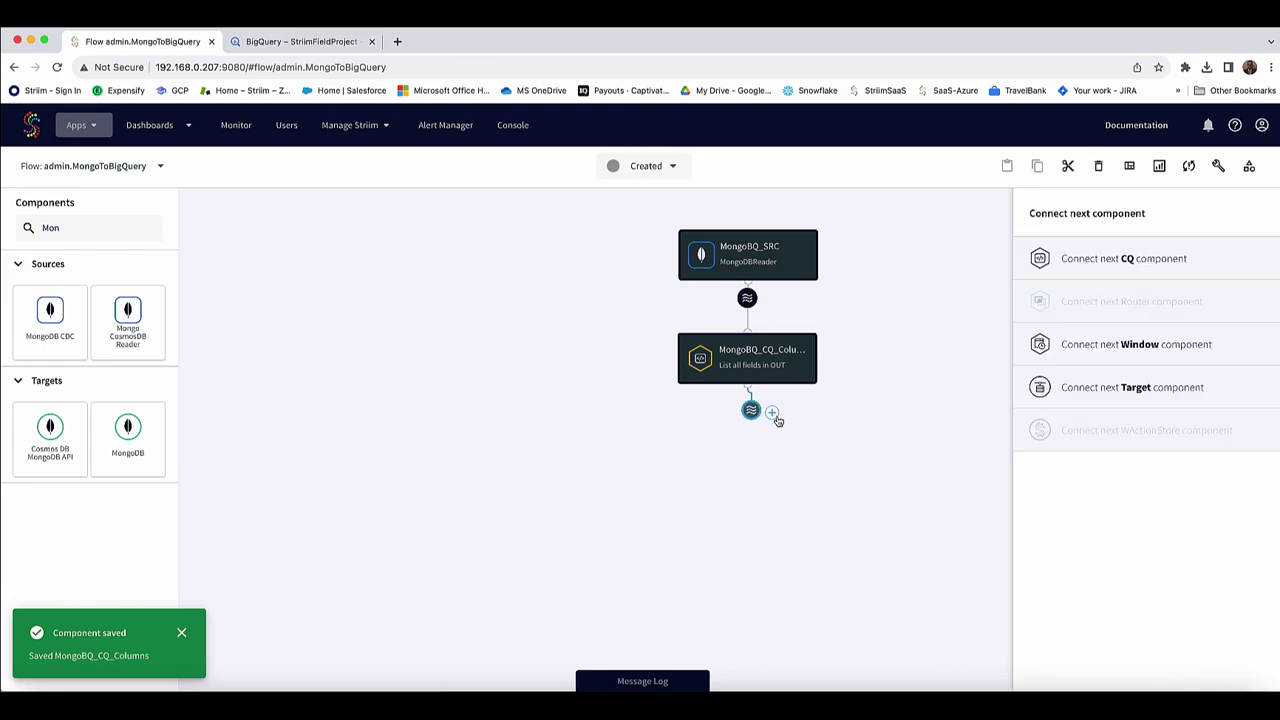
{"action": "left_click", "coordinate": [1091, 391]}
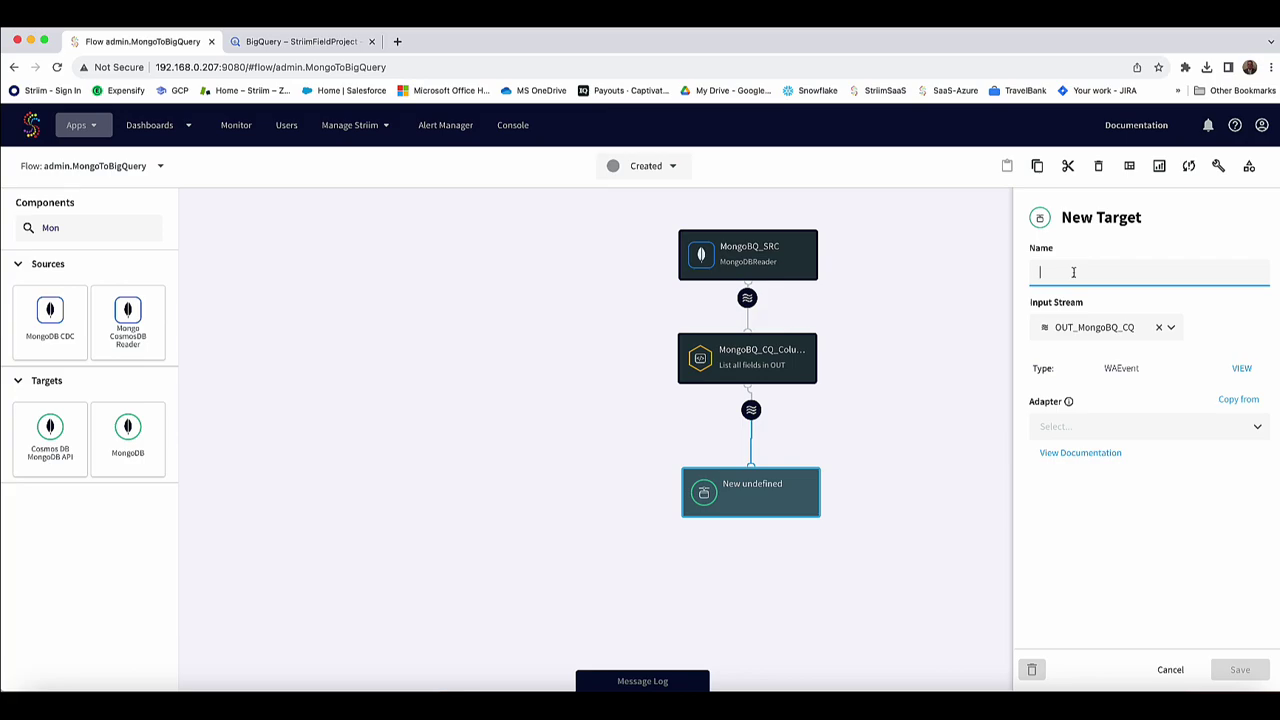
{"action": "type", "text": "MongoBQ"}
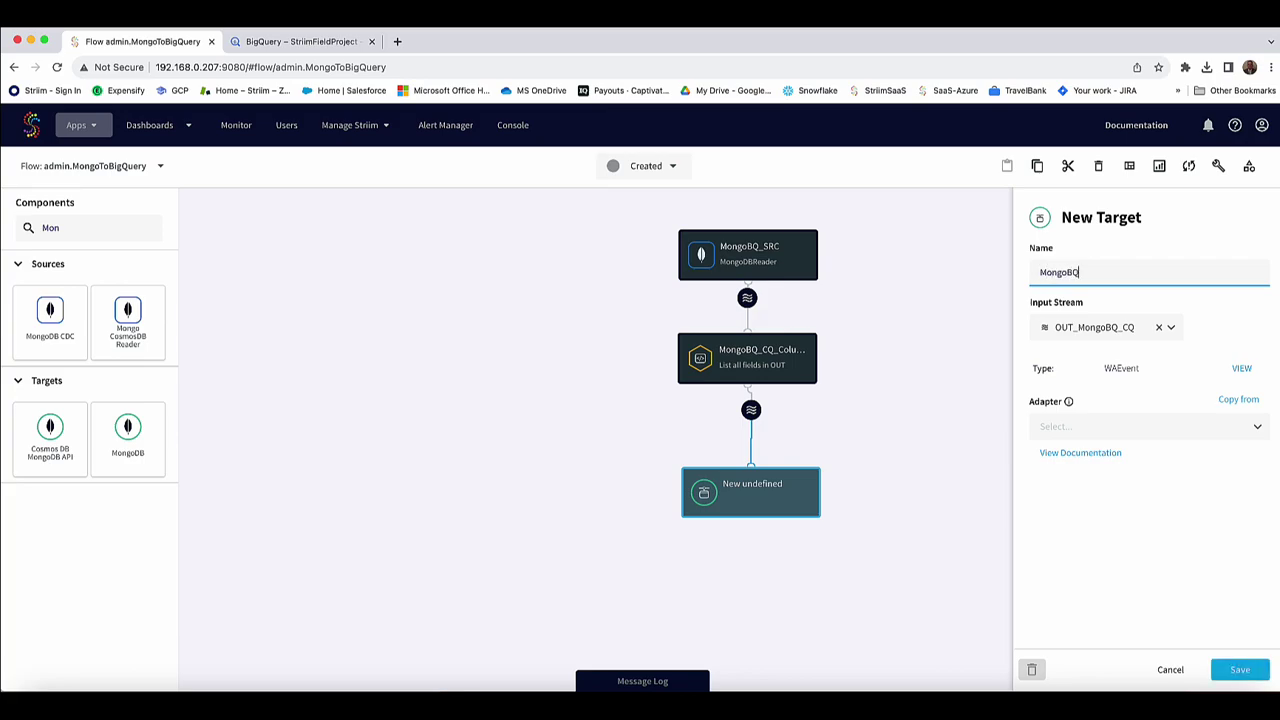
{"action": "type", "text": "_TRG"}
Use BigQueryWriter with tables 'STRIIM_TEST_TB,demo.STRIIM_TEST_TB_MONGO KeyColumns(ID)'.
{"action": "left_click", "coordinate": [1075, 431]}
{"action": "type", "text": "big"}
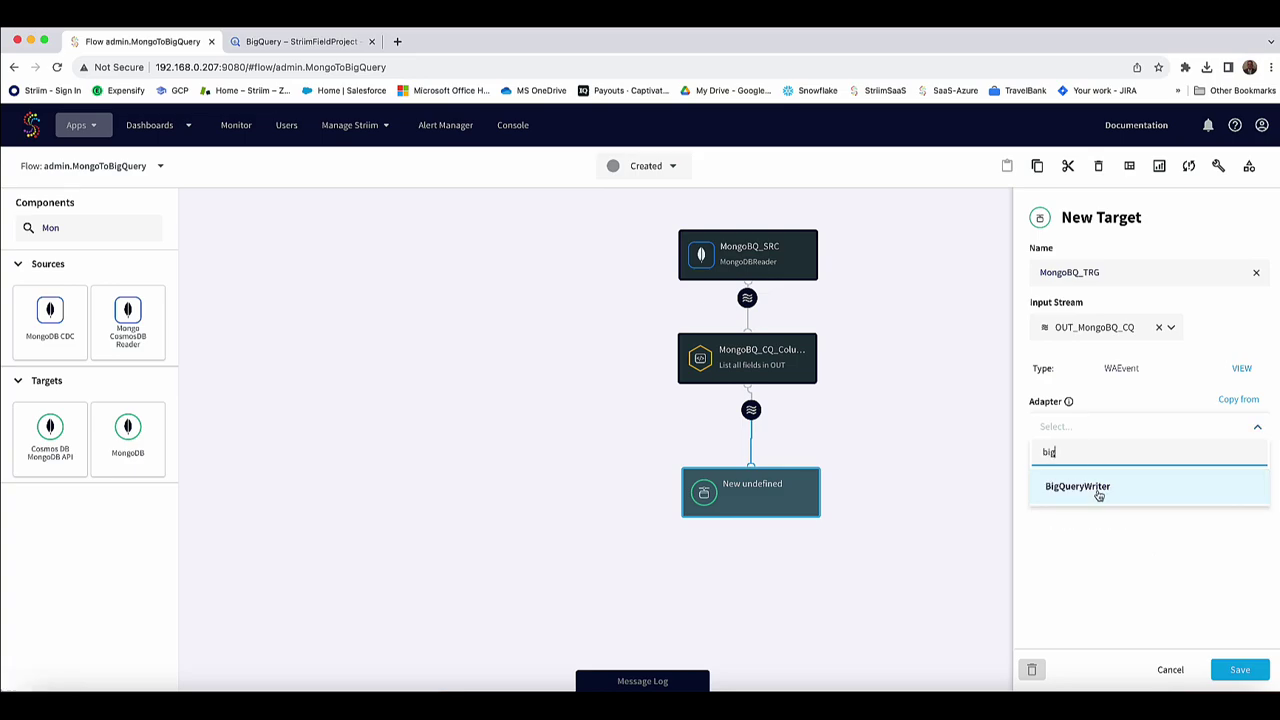
{"action": "left_click", "coordinate": [1099, 495]}
{"action": "type", "text": "STRIIM"}
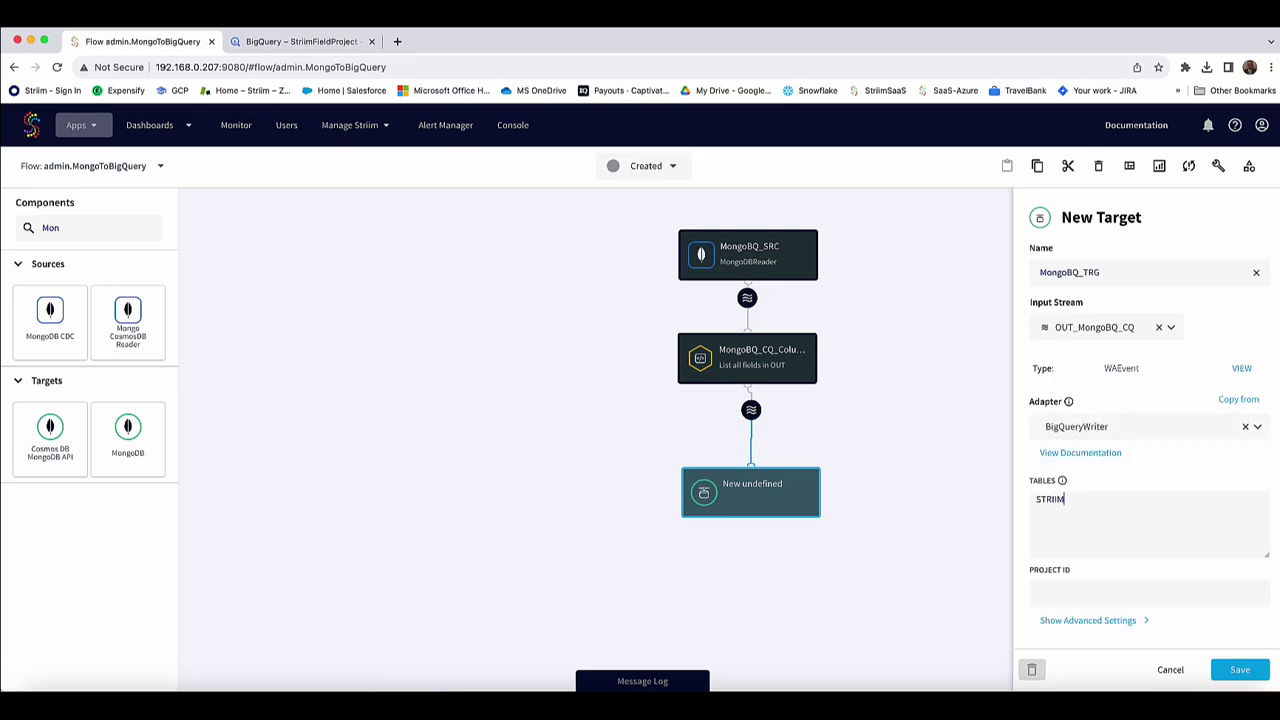
{"action": "type", "text": "_TEST_TB,demo.STRIIM_TEST_TB_MONGO KeyCOlum"}
{"action": "key", "text": "BackSpace"}
{"action": "key", "text": "BackSpace"}
{"action": "key", "text": "BackSpace"}
{"action": "type", "text": "ol"}
{"action": "key", "text": "BackSpace"}
{"action": "key", "text": "BackSpace"}
{"action": "type", "text": "olumns(ID"}
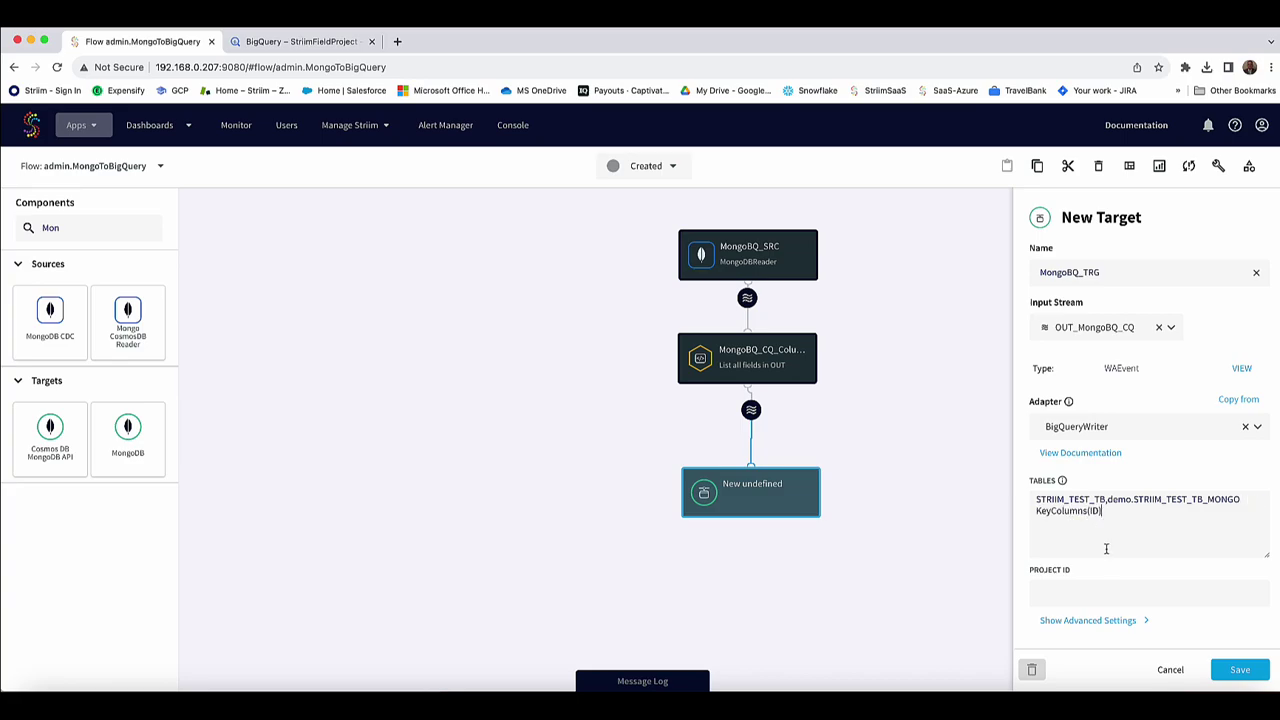
Check STRIIM_TEST_TB_MONGO's columns in BigQuery, then run DELETE FROM demo.STRIIM_TEST_TB_MONGO where TRUE.
{"action": "left_click", "coordinate": [316, 46]}
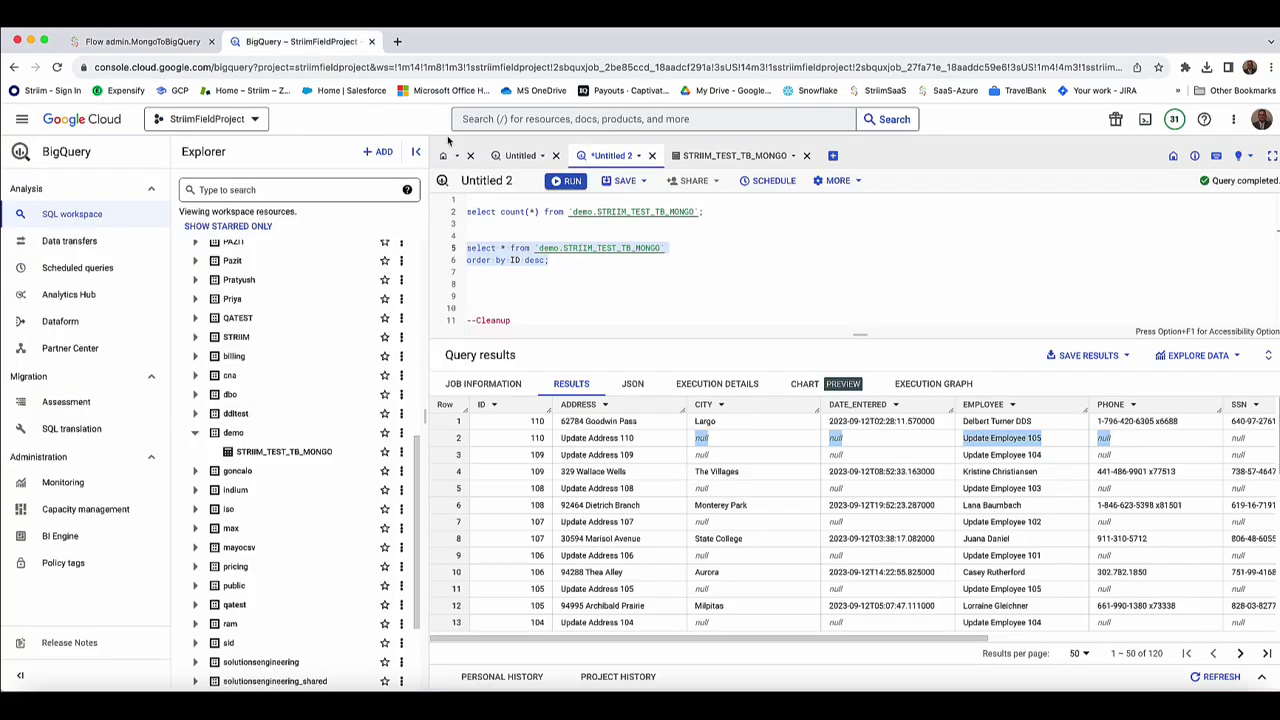
{"action": "left_click", "coordinate": [692, 157]}
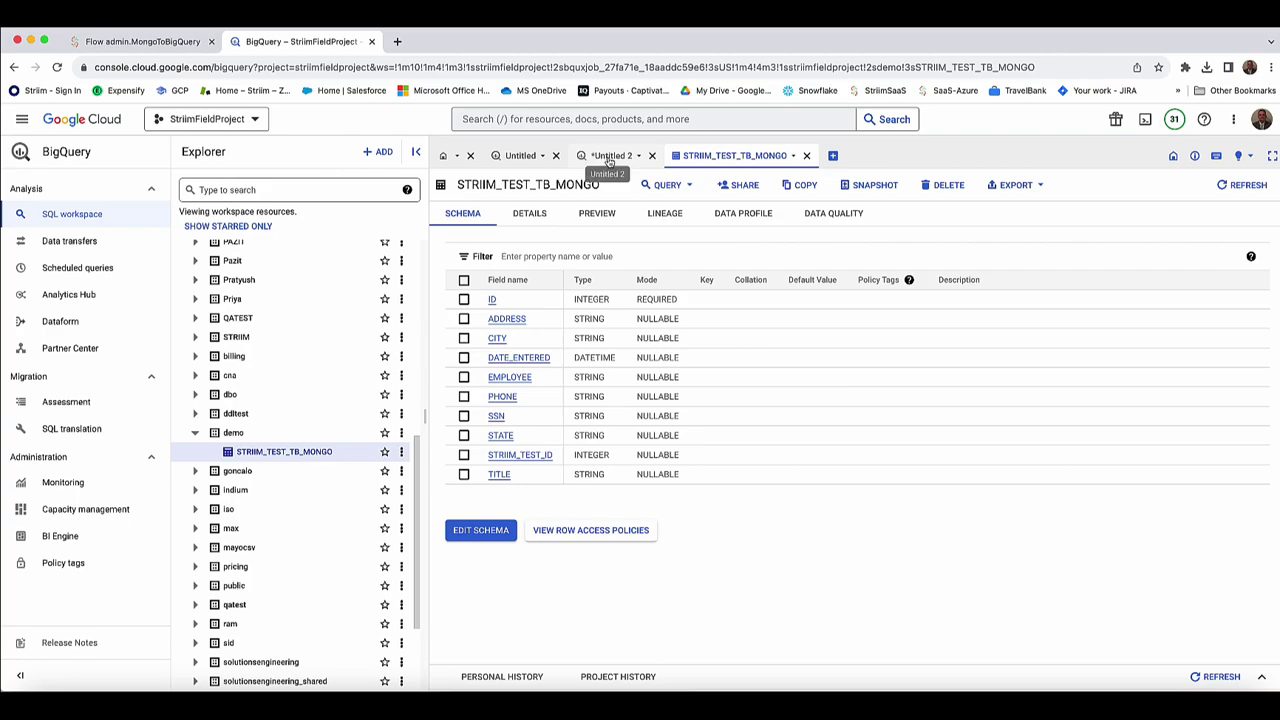
{"action": "left_click", "coordinate": [609, 158]}
{"action": "scroll", "coordinate": [676, 295], "scroll_direction": "down", "scroll_amount": 1}
{"action": "left_click_drag", "start_coordinate": [713, 295], "coordinate": [470, 299]}
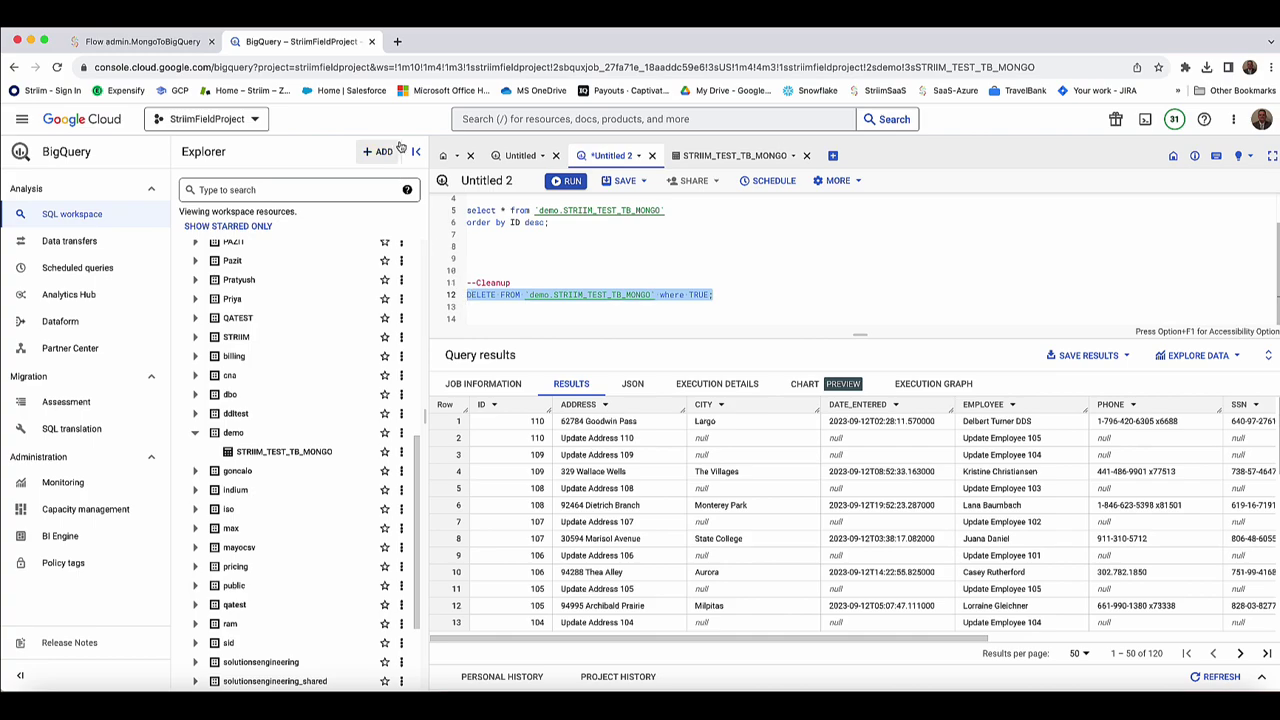
{"action": "left_click", "coordinate": [565, 183]}
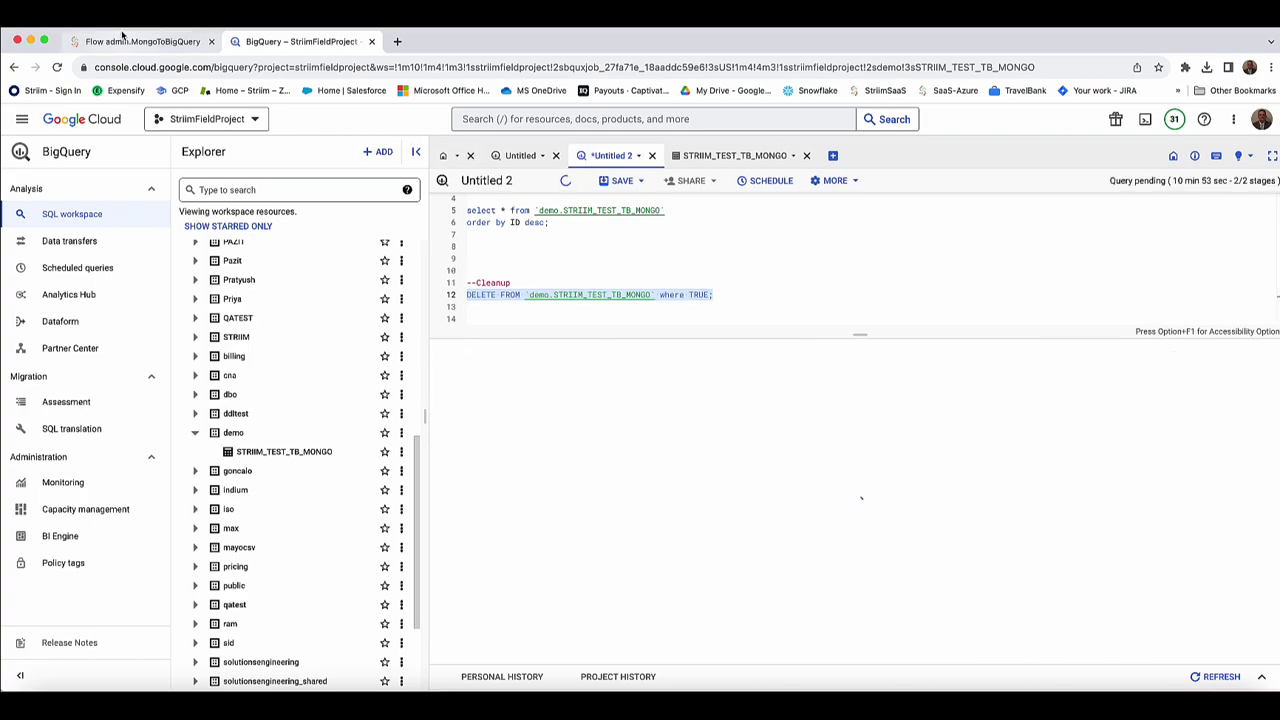
{"action": "left_click", "coordinate": [127, 42]}
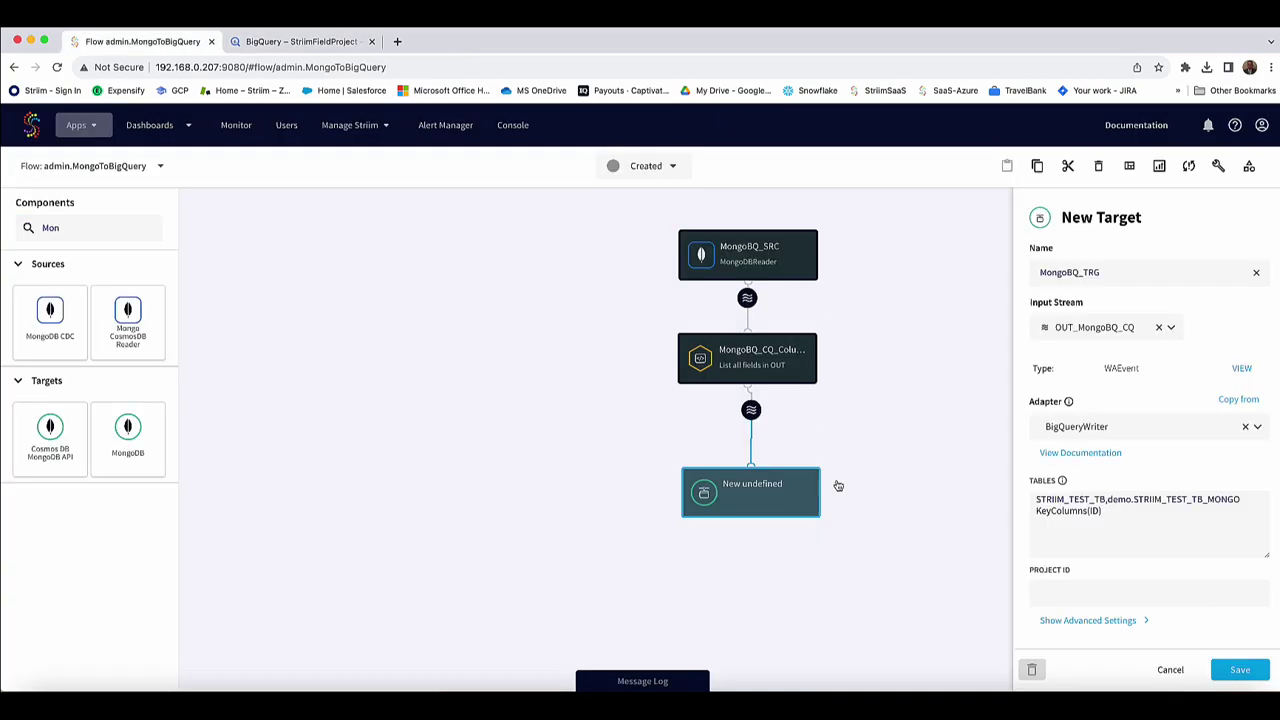
Set the target's project ID to striimfieldproject and attach the existing service account key file.
{"action": "left_click", "coordinate": [1082, 595]}
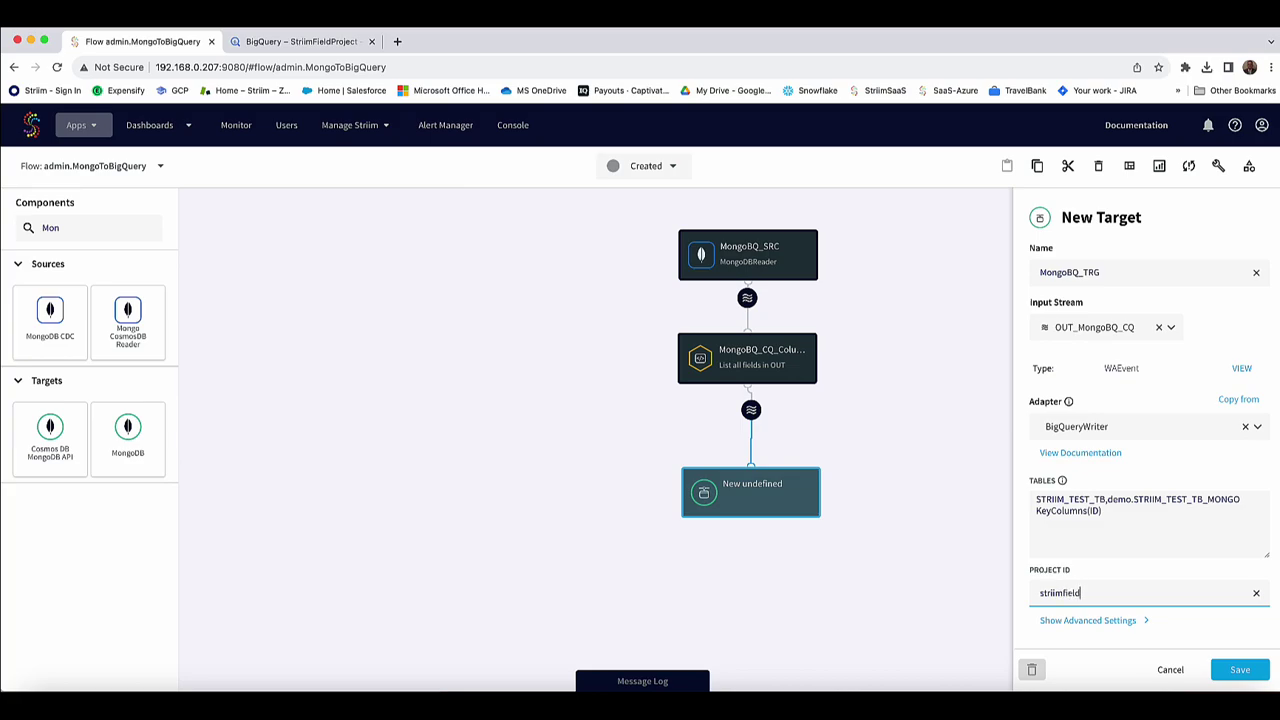
{"action": "type", "text": "striimfieldproject"}
{"action": "left_click", "coordinate": [1112, 620]}
{"action": "scroll", "coordinate": [1106, 453], "scroll_direction": "down", "scroll_amount": 3}
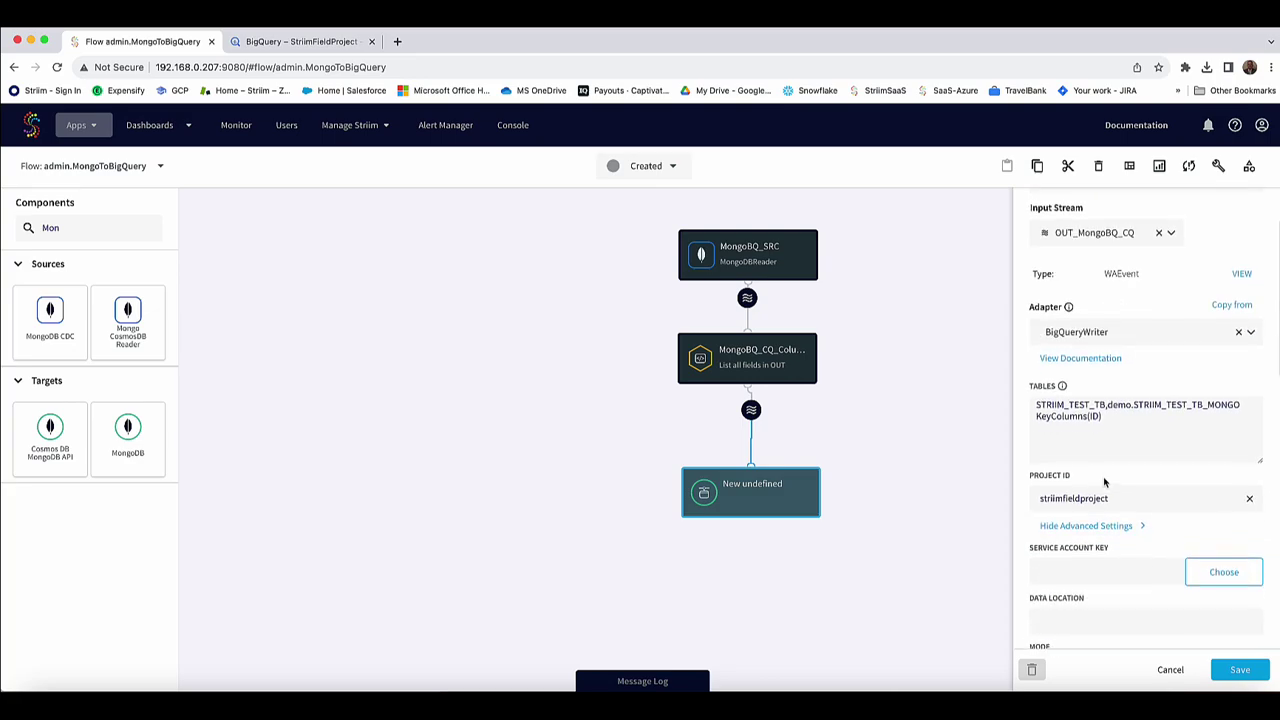
{"action": "left_click", "coordinate": [1226, 497]}
{"action": "left_click", "coordinate": [491, 292]}
{"action": "left_click", "coordinate": [797, 537]}
{"action": "left_click", "coordinate": [1058, 551]}
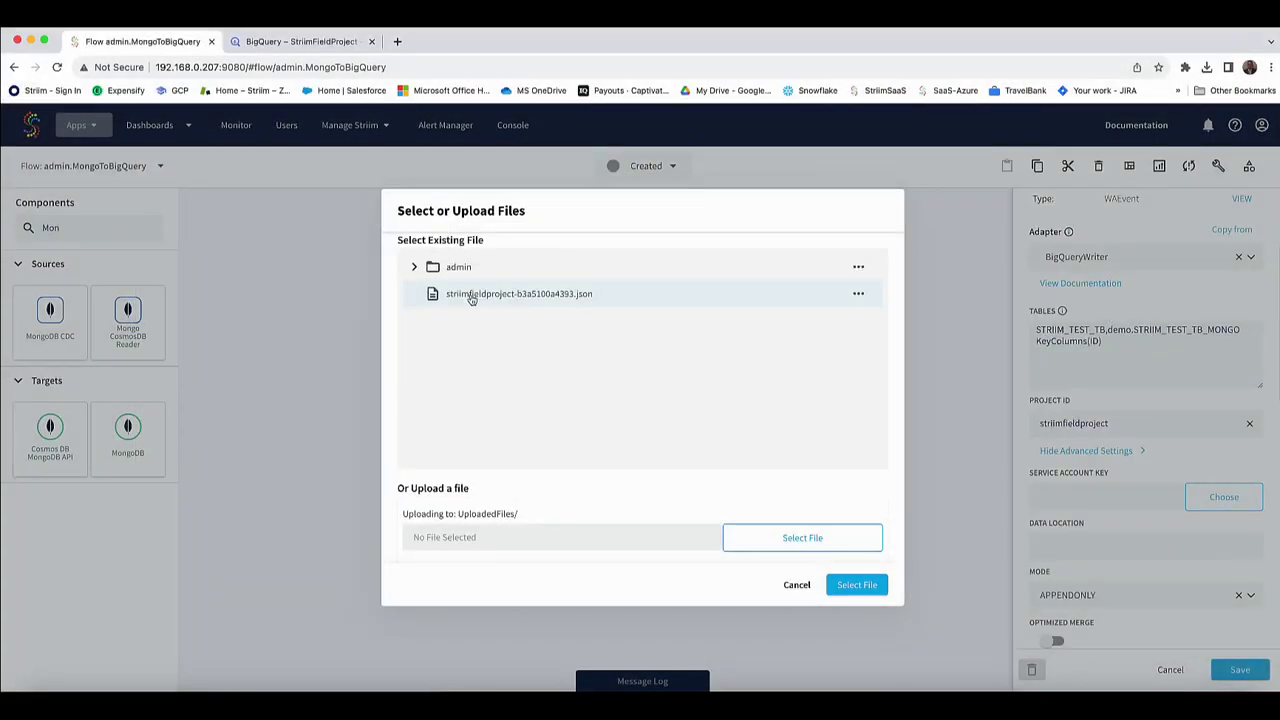
{"action": "left_click", "coordinate": [855, 585]}
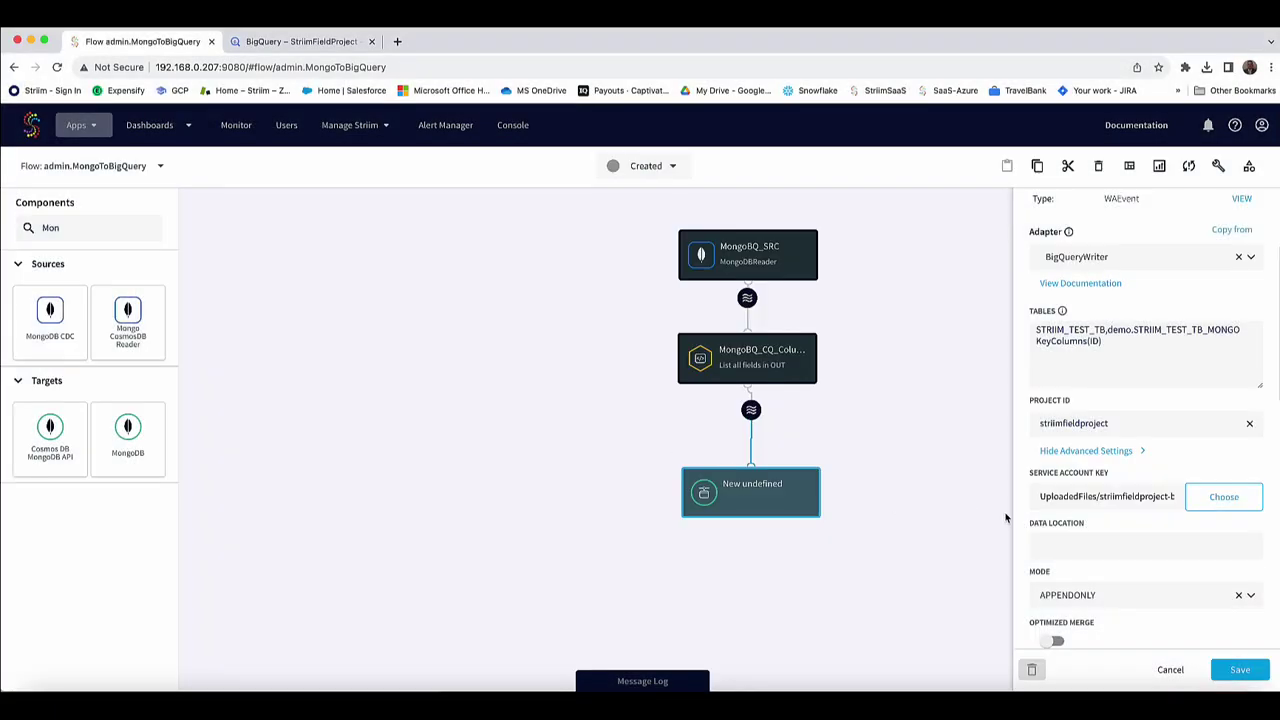
Change the batch policy interval from 90 to 5 and save MongoBQ_TRG.
{"action": "scroll", "coordinate": [1090, 548], "scroll_direction": "down", "scroll_amount": 3}
{"action": "left_click", "coordinate": [1172, 493]}
{"action": "key", "text": "BackSpace"}
{"action": "key", "text": "BackSpace"}
{"action": "scroll", "coordinate": [1171, 494], "scroll_direction": "down", "scroll_amount": 5}
{"action": "scroll", "coordinate": [1170, 502], "scroll_direction": "down", "scroll_amount": 5}
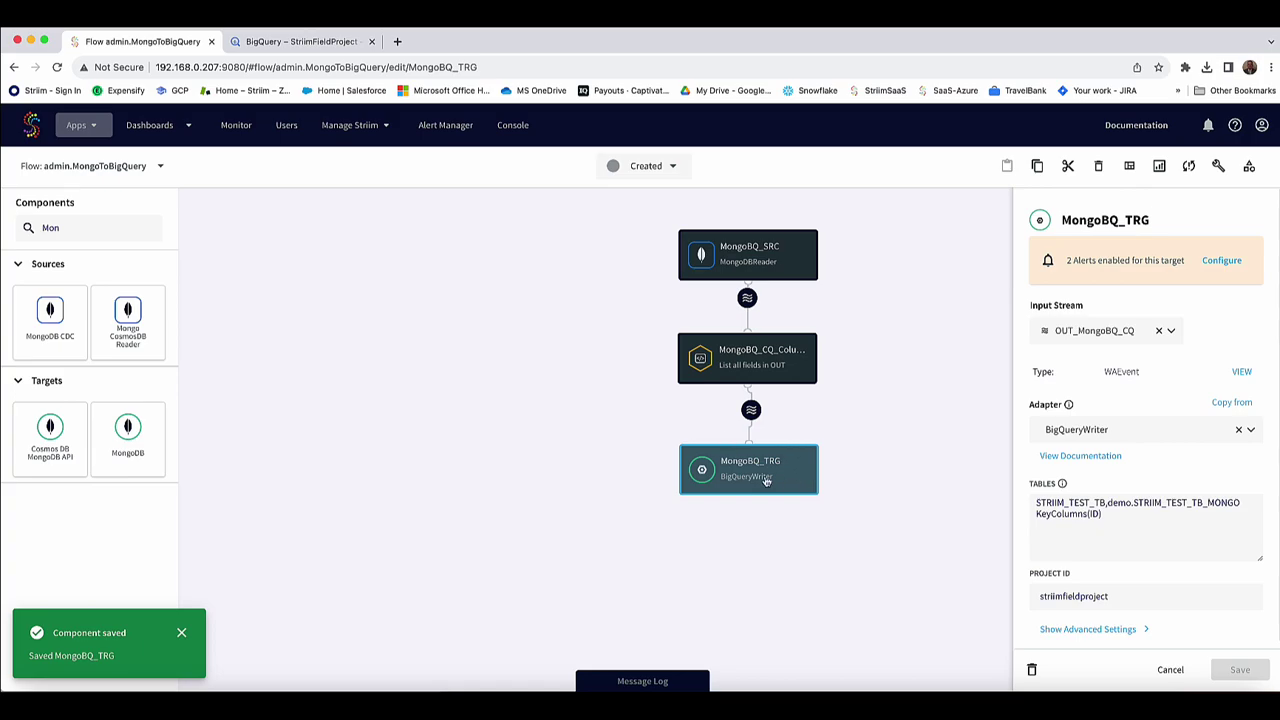
{"action": "left_click", "coordinate": [886, 300]}
Run select count(*) on STRIIM_TEST_TB_MONGO in BigQuery, getting 0 rows.
{"action": "left_click", "coordinate": [325, 45]}
{"action": "left_click", "coordinate": [670, 244]}
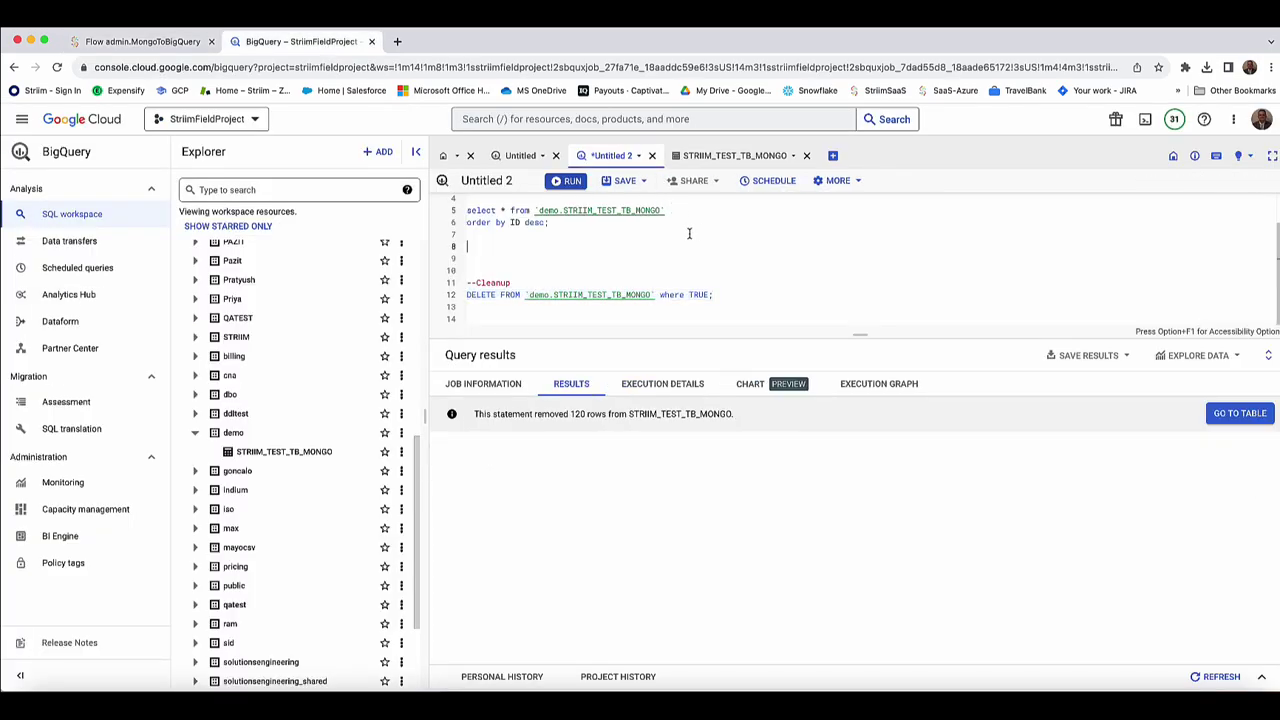
{"action": "scroll", "coordinate": [670, 238], "scroll_direction": "up", "scroll_amount": 1}
{"action": "left_click_drag", "start_coordinate": [766, 218], "coordinate": [429, 211]}
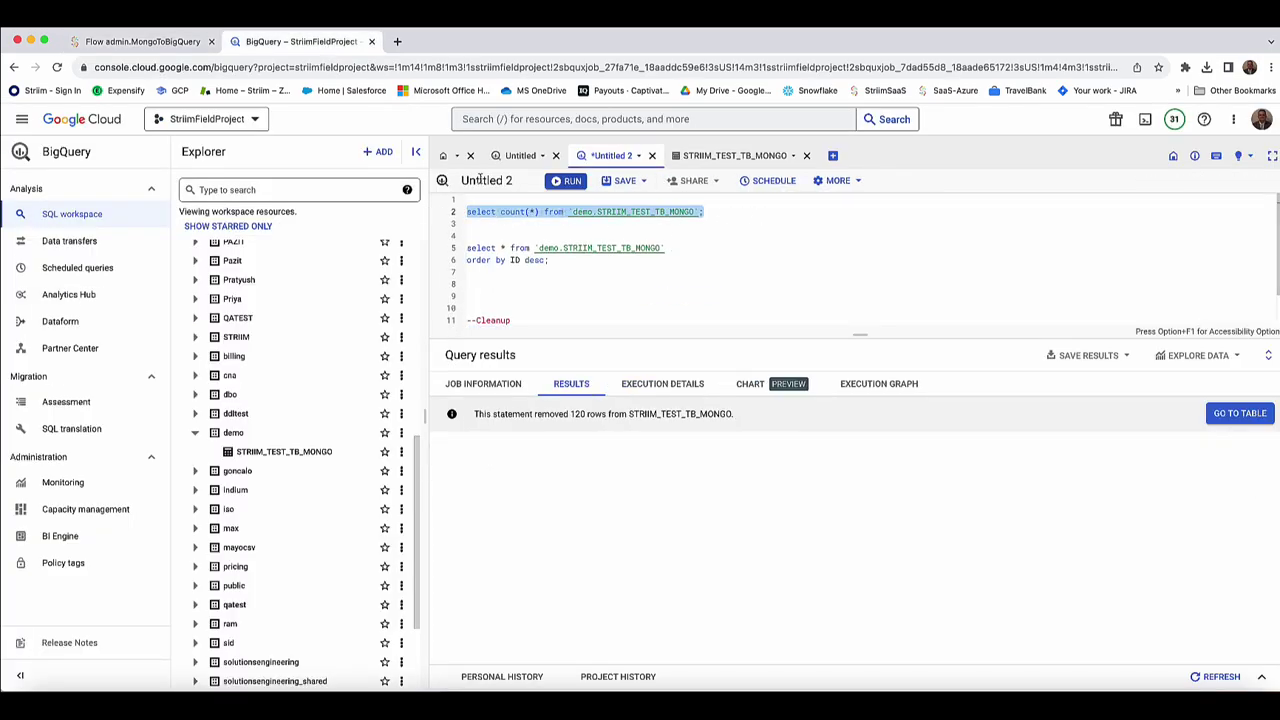
{"action": "left_click", "coordinate": [566, 181]}
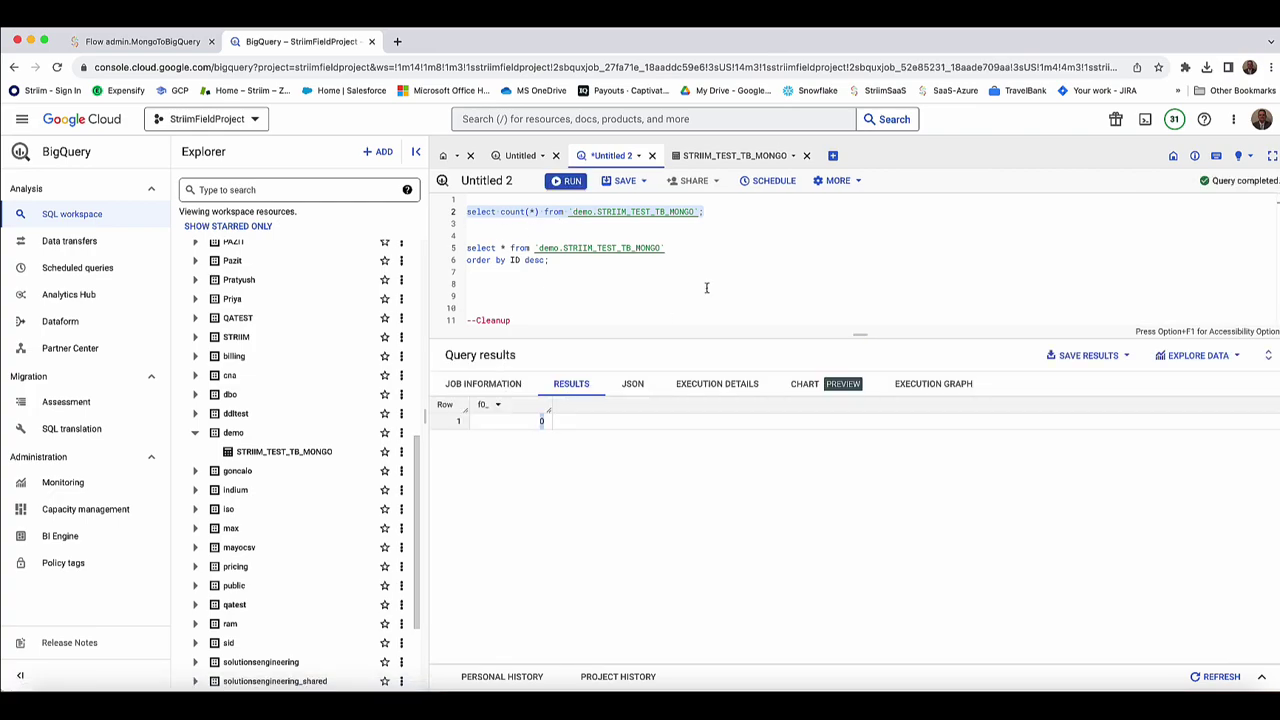
{"action": "left_click", "coordinate": [135, 41]}
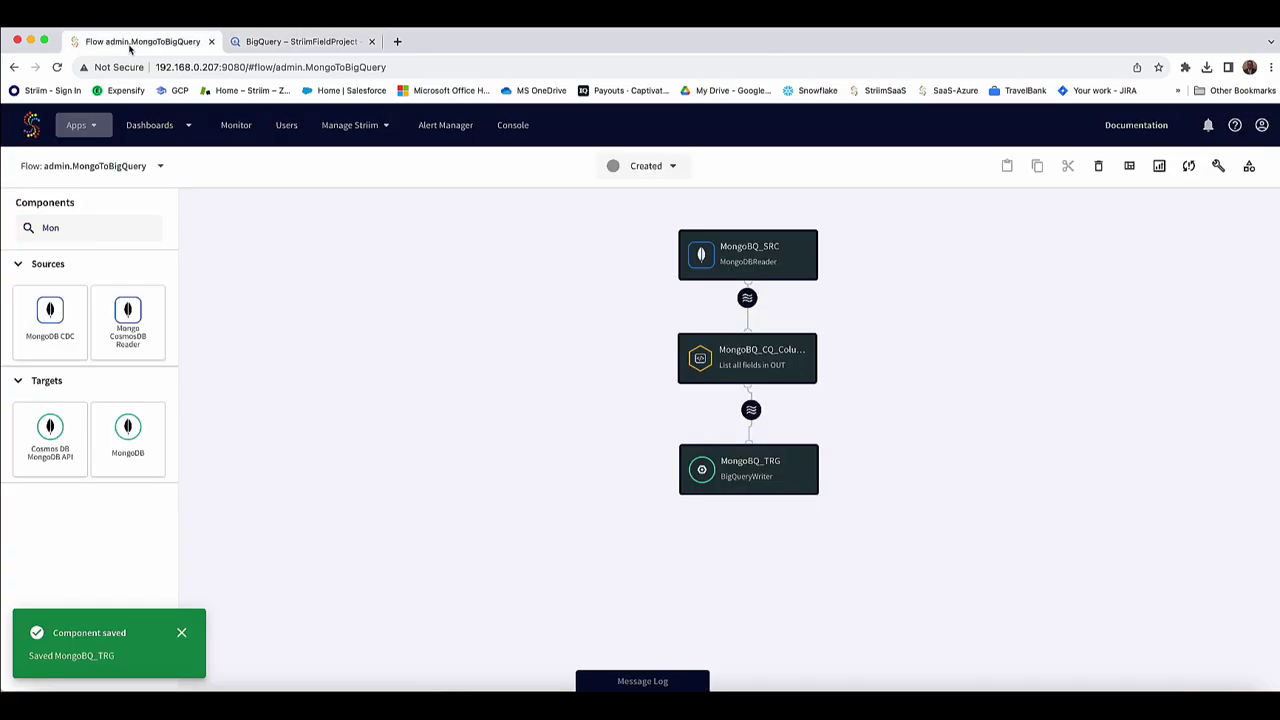
Deploy MongoToBigQuery to the default group and start it.
{"action": "left_click", "coordinate": [655, 168]}
{"action": "left_click", "coordinate": [647, 209]}
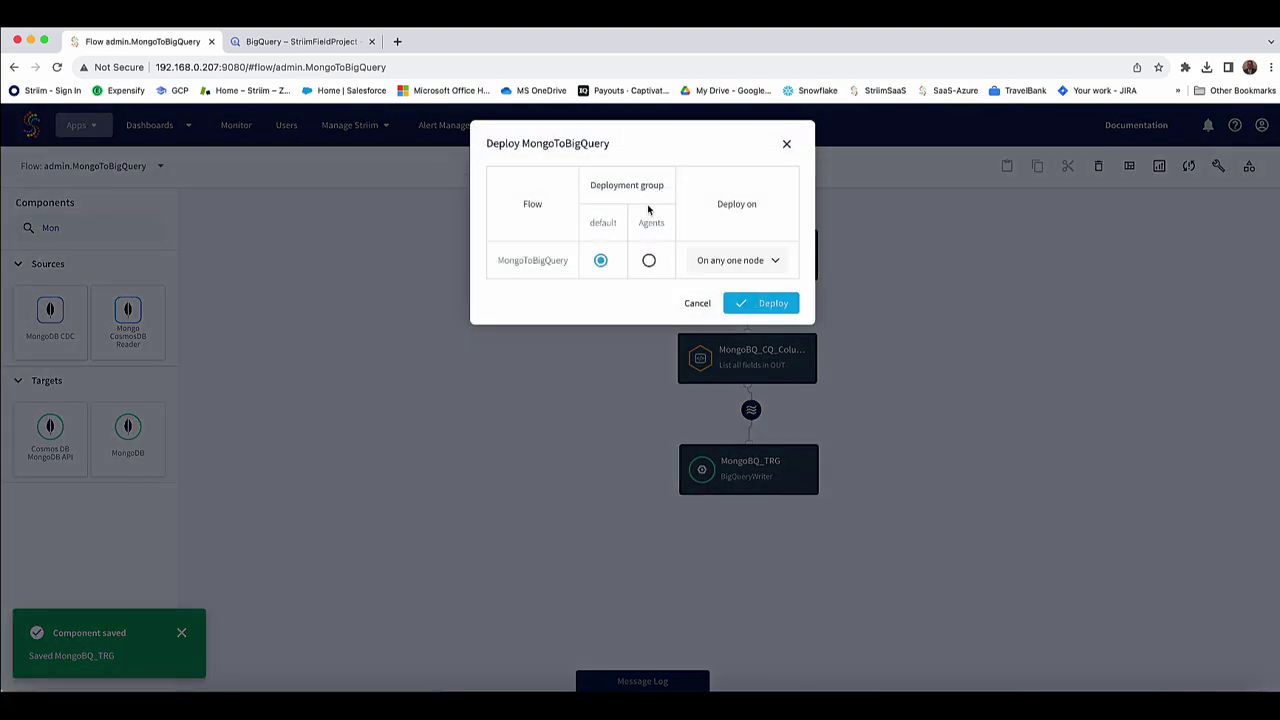
{"action": "left_click", "coordinate": [755, 303]}
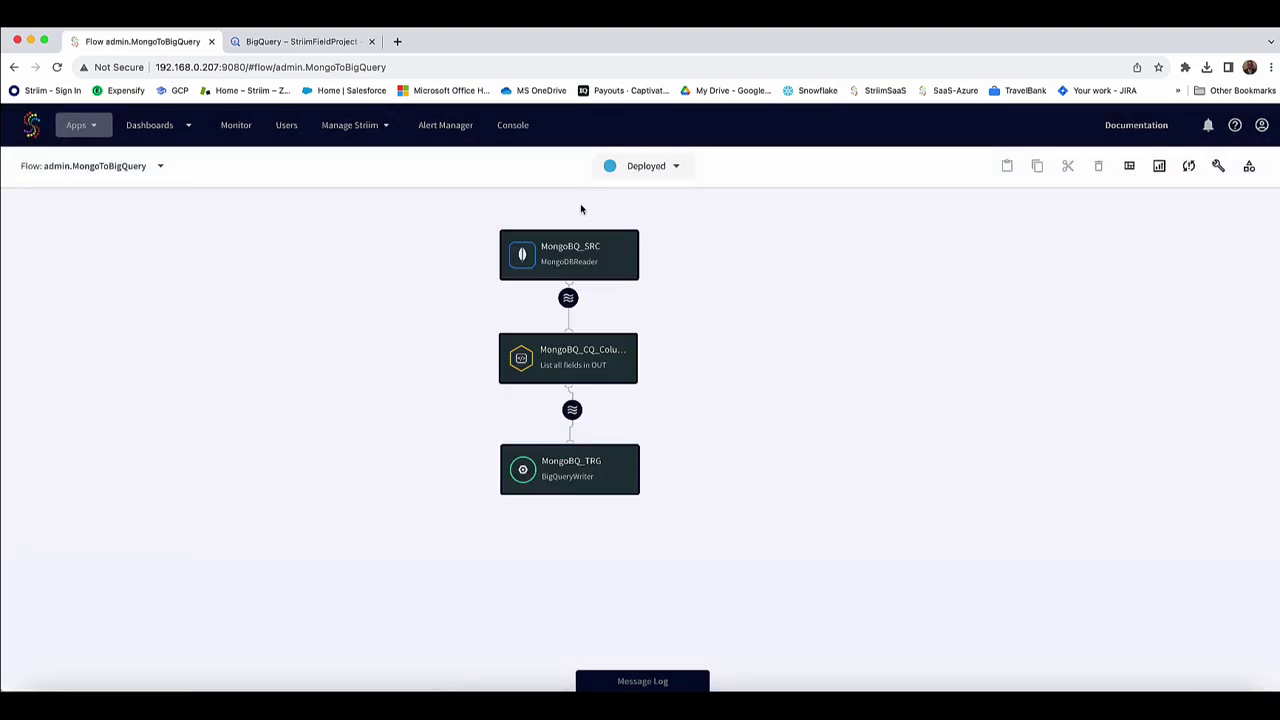
{"action": "left_click", "coordinate": [644, 170]}
{"action": "left_click", "coordinate": [633, 231]}
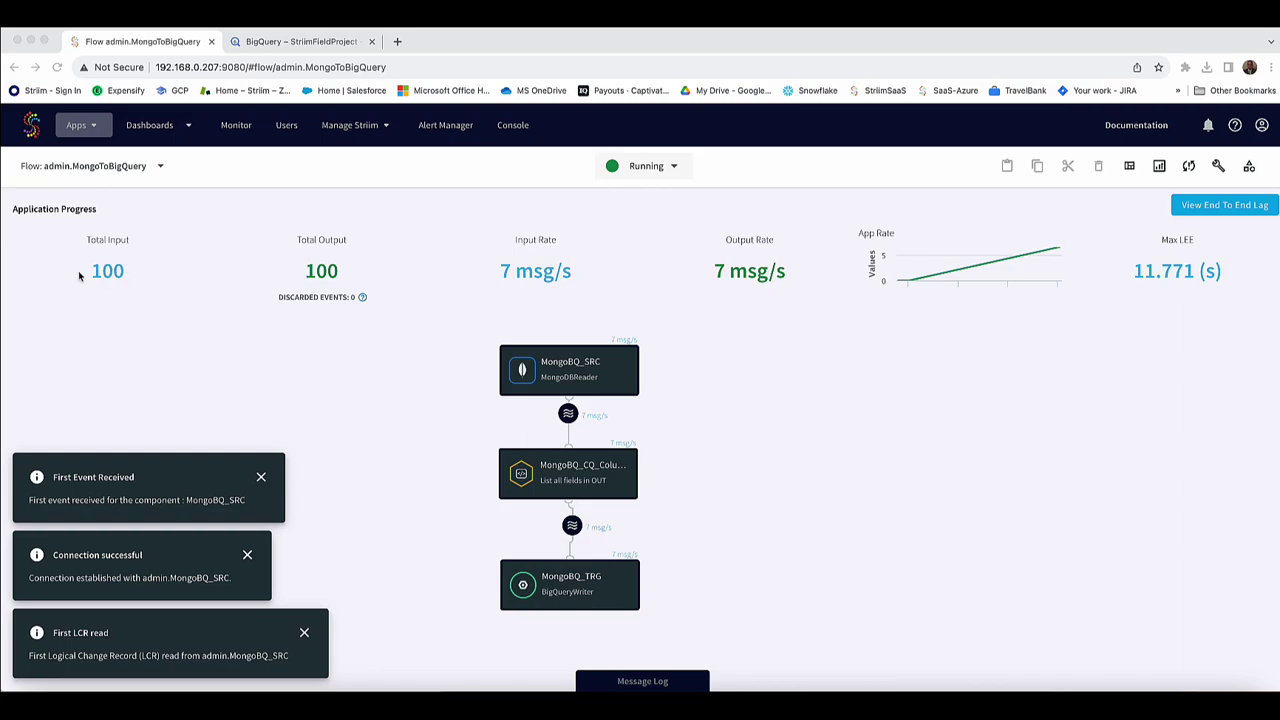
Run count(*) and select * ordered by ID desc on STRIIM_TEST_TB_MONGO, showing 100 rows.
{"action": "left_click", "coordinate": [302, 42]}
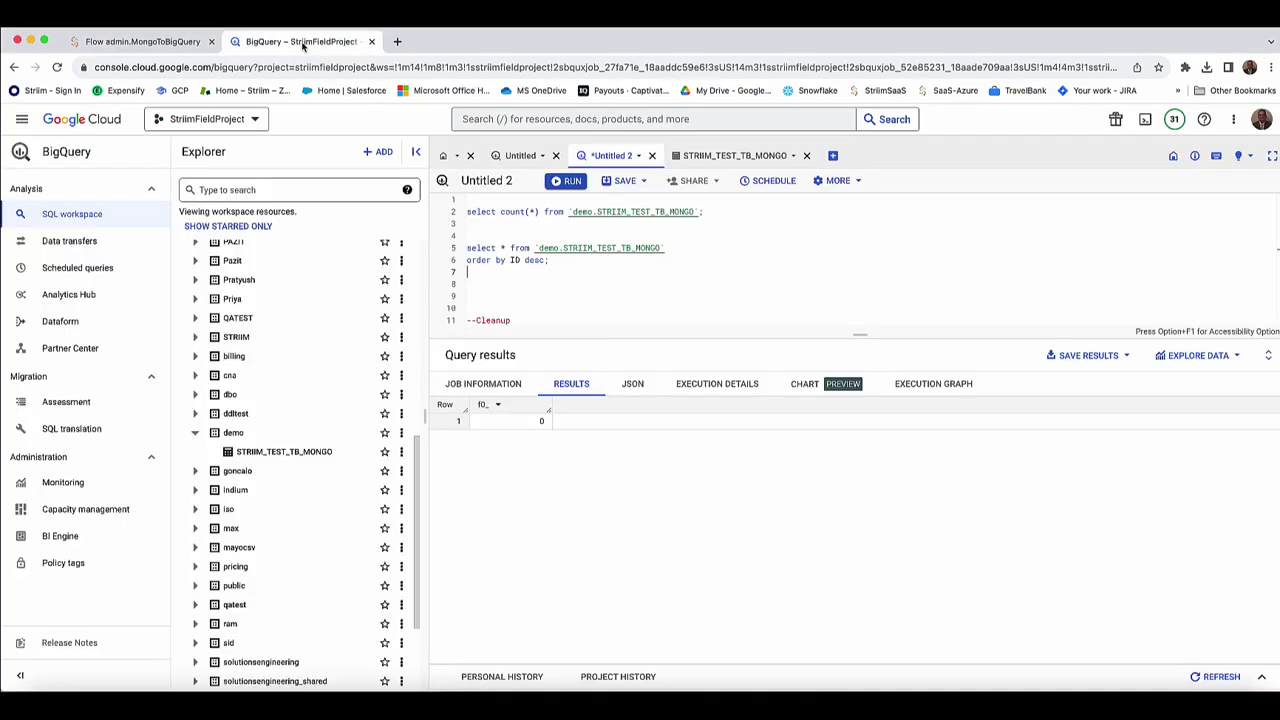
{"action": "left_click_drag", "start_coordinate": [678, 214], "coordinate": [428, 204]}
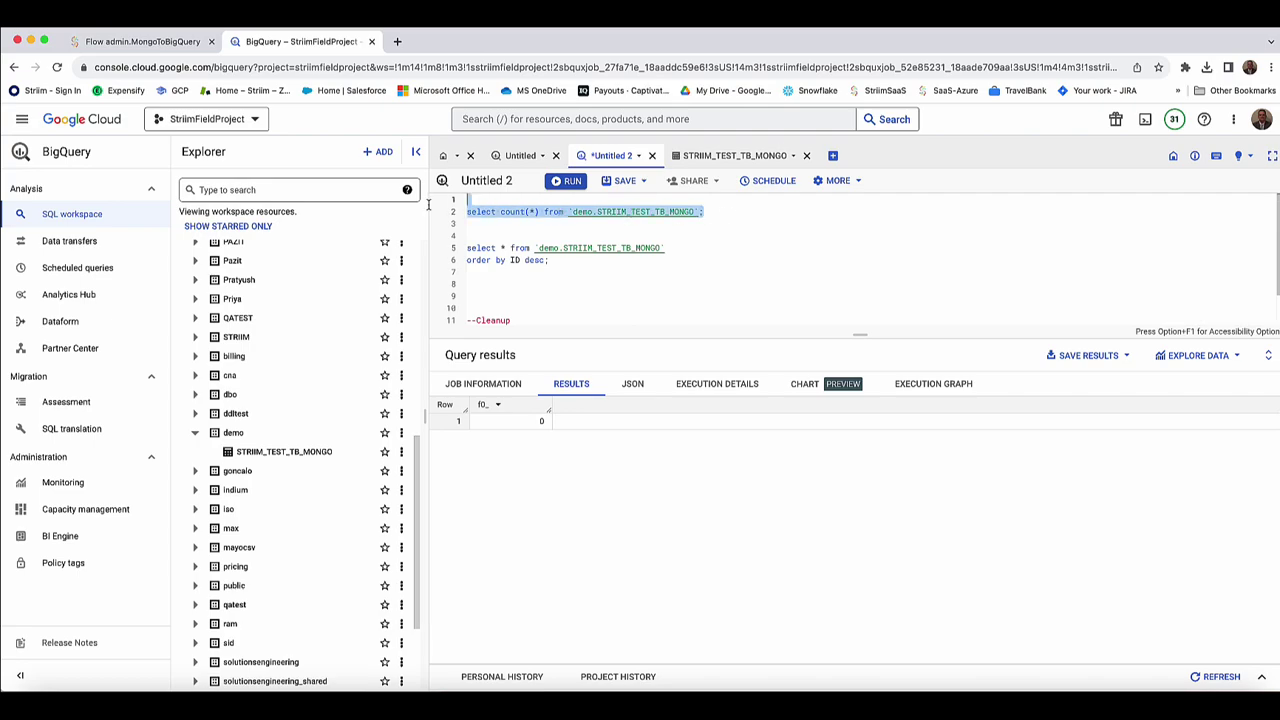
{"action": "left_click", "coordinate": [563, 184]}
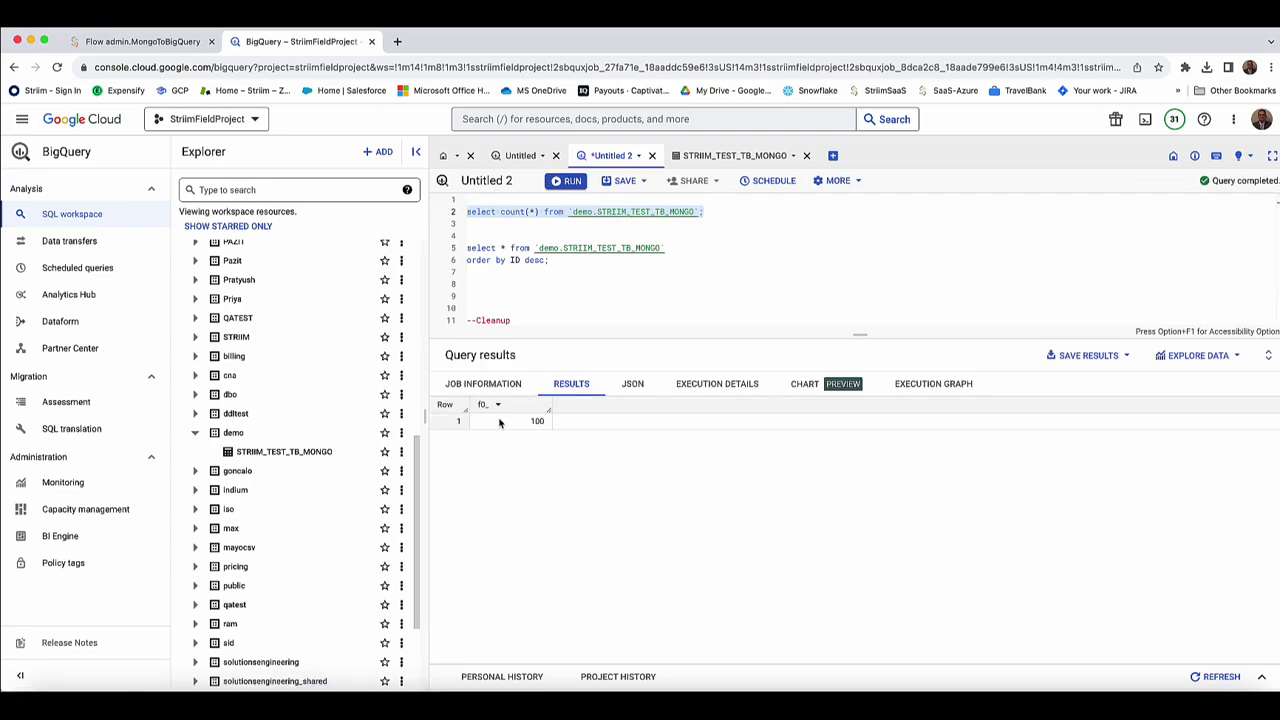
{"action": "left_click_drag", "start_coordinate": [552, 262], "coordinate": [432, 251]}
{"action": "left_click", "coordinate": [566, 181]}
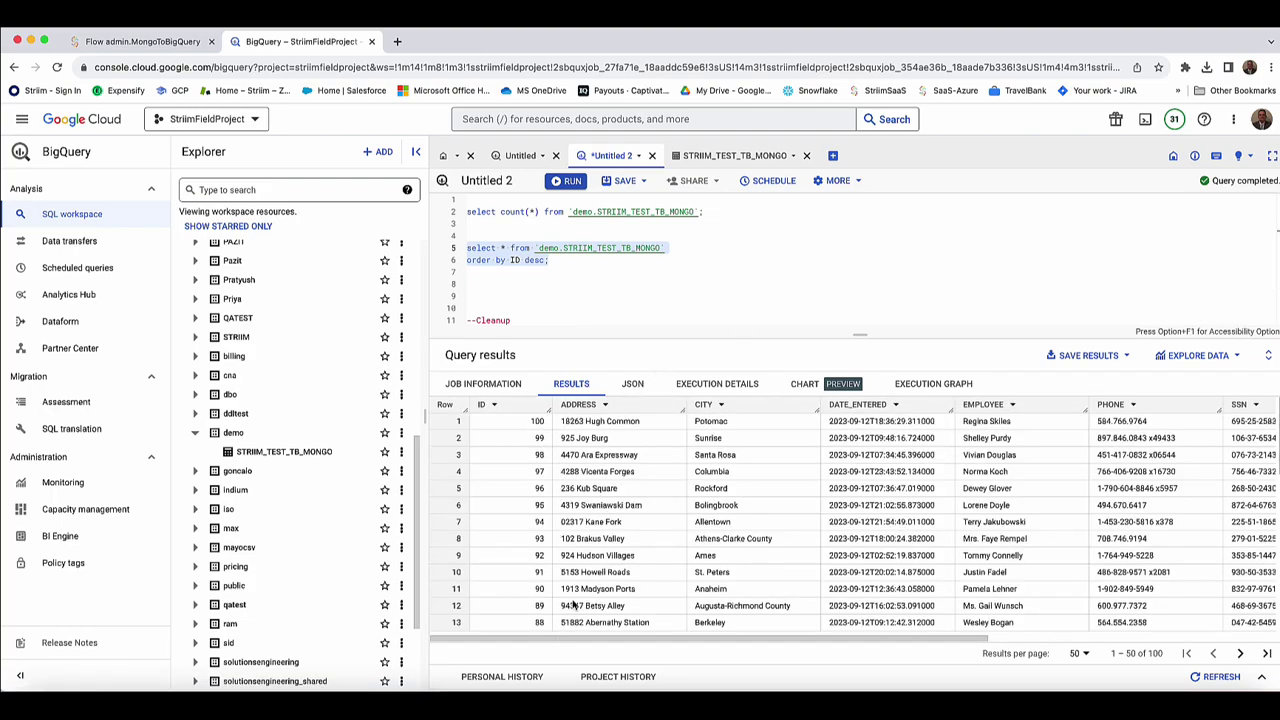
{"action": "left_click", "coordinate": [78, 41]}
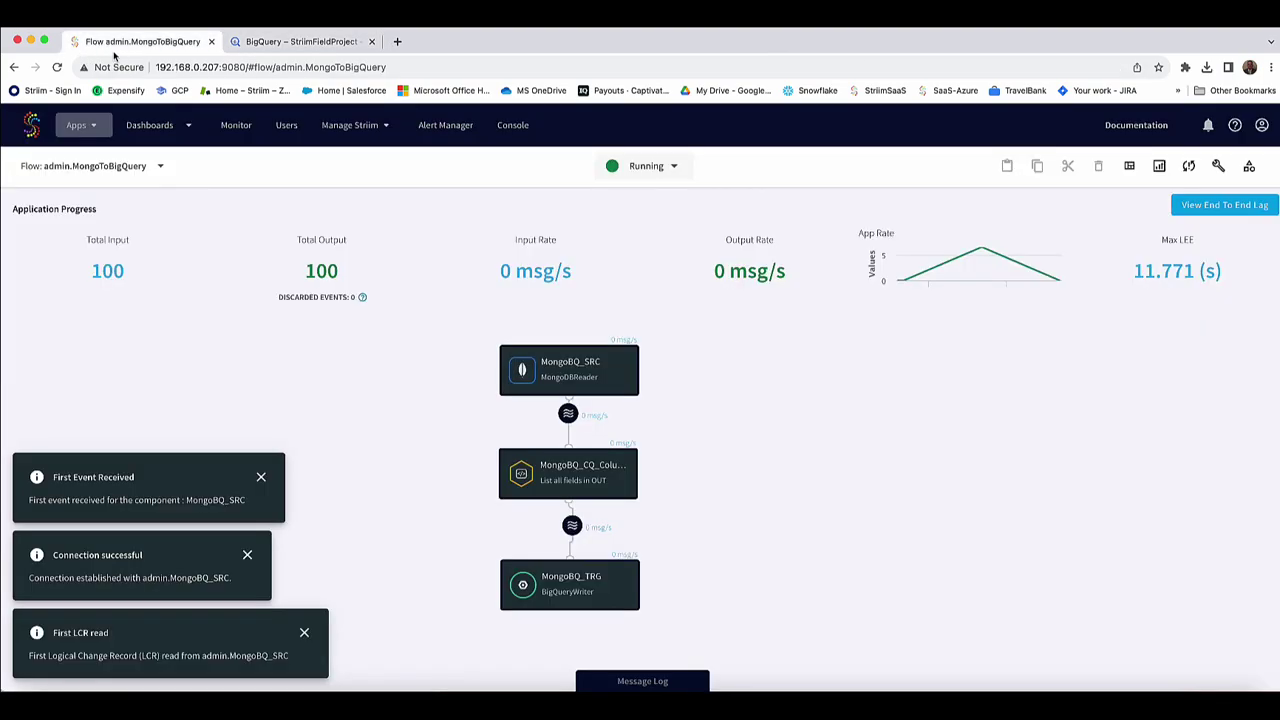
Stop and undeploy the MongoToBigQuery application.
{"action": "left_click", "coordinate": [650, 177]}
{"action": "left_click", "coordinate": [644, 208]}
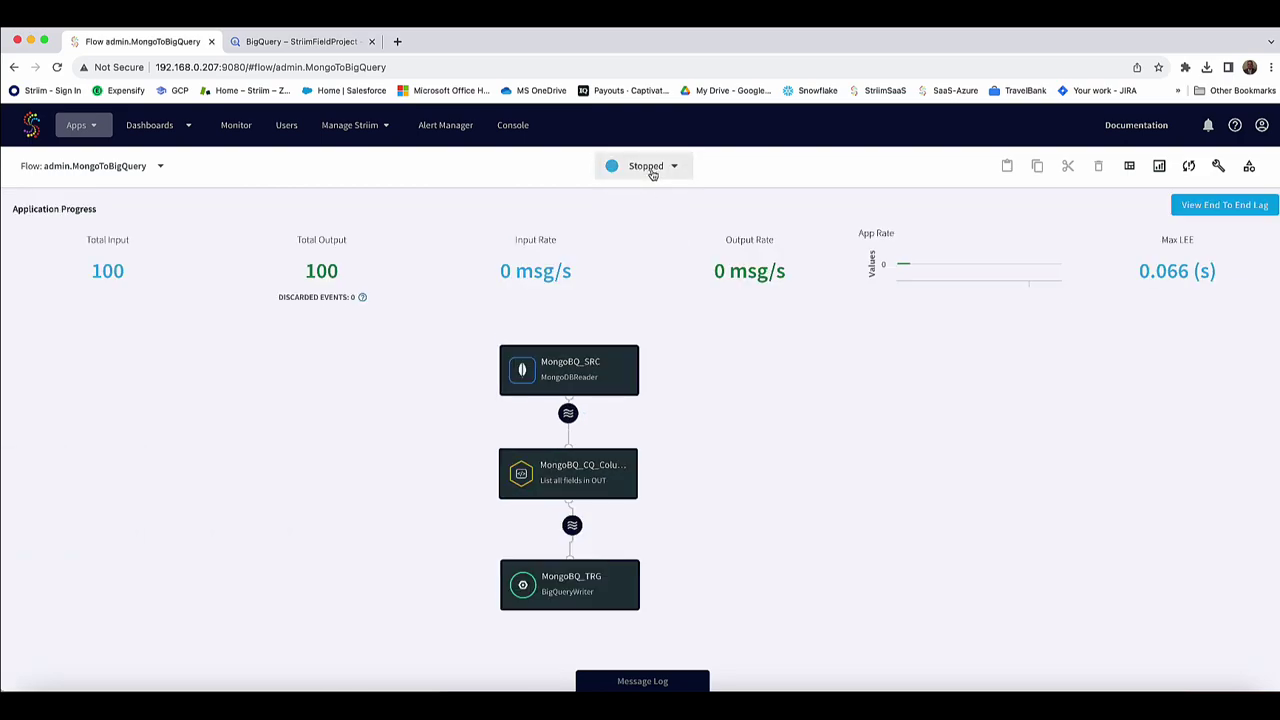
{"action": "left_click", "coordinate": [648, 166]}
{"action": "left_click", "coordinate": [645, 208]}
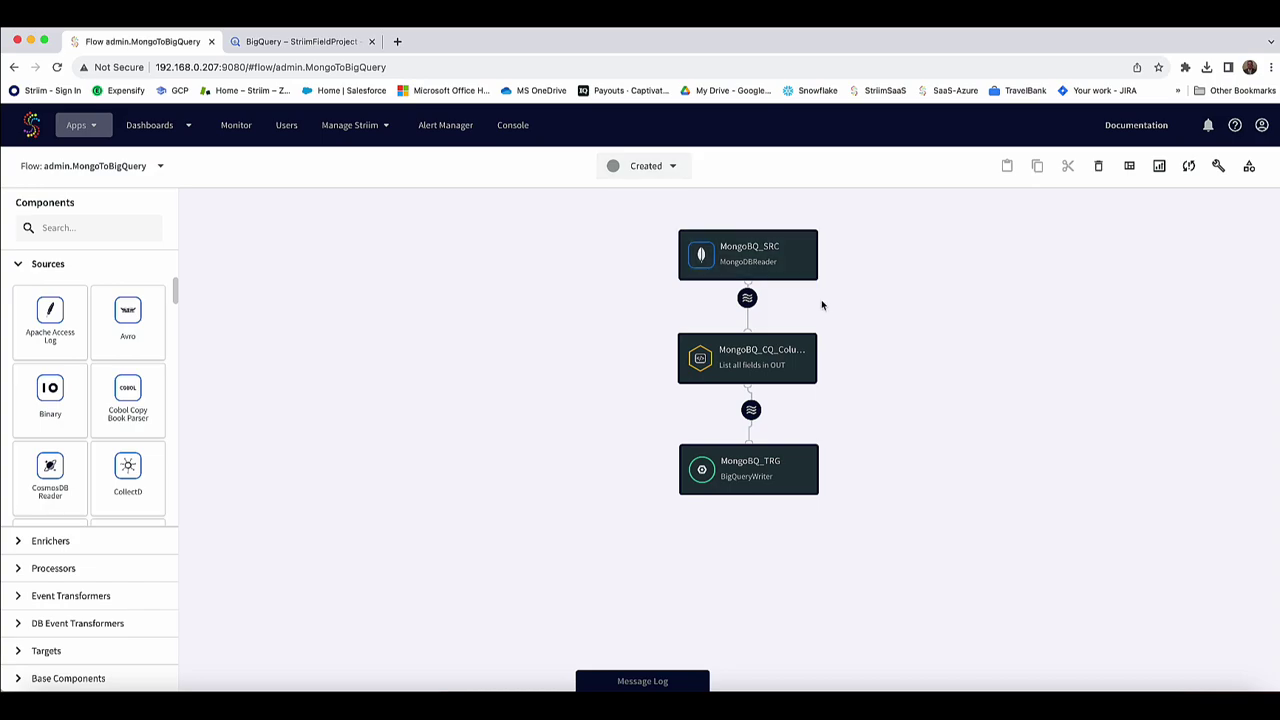
Switch MongoBQ_SRC to Incremental mode, review Full Document Update Lookup, and save the source.
{"action": "left_click", "coordinate": [773, 268]}
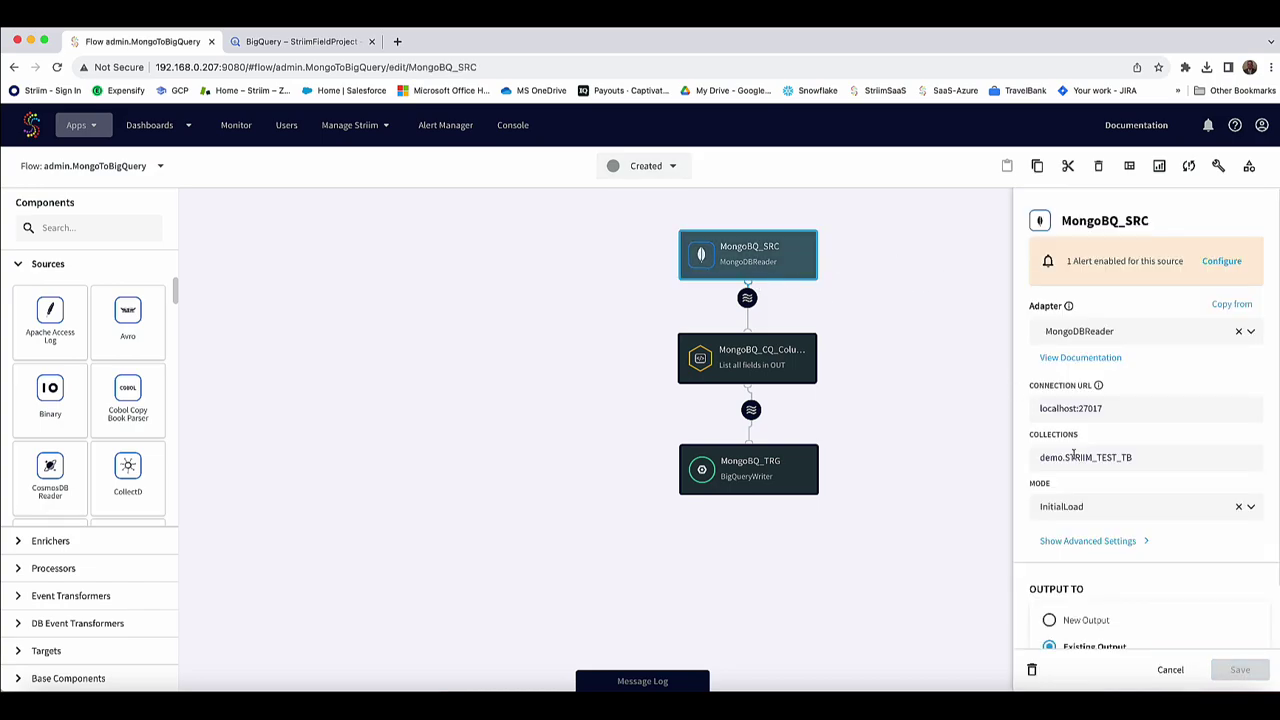
{"action": "scroll", "coordinate": [1103, 495], "scroll_direction": "down", "scroll_amount": 2}
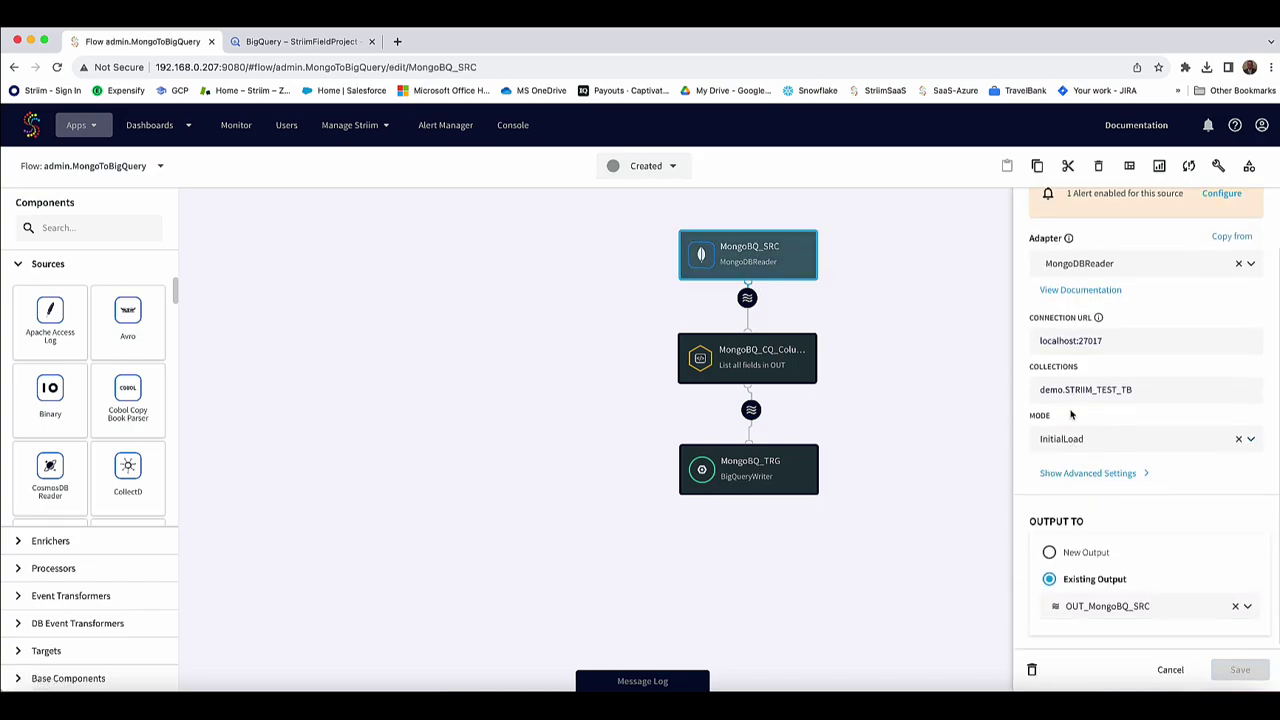
{"action": "left_click", "coordinate": [1100, 439]}
{"action": "left_click", "coordinate": [1075, 532]}
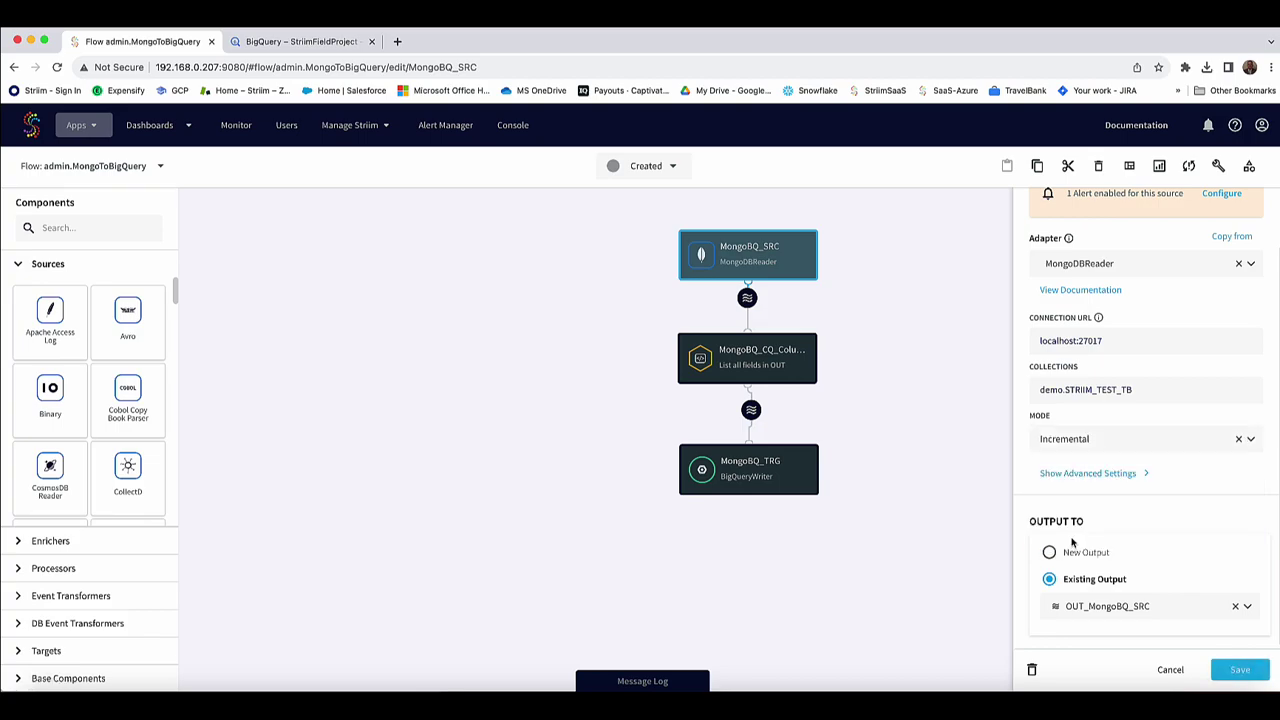
{"action": "left_click", "coordinate": [1087, 474]}
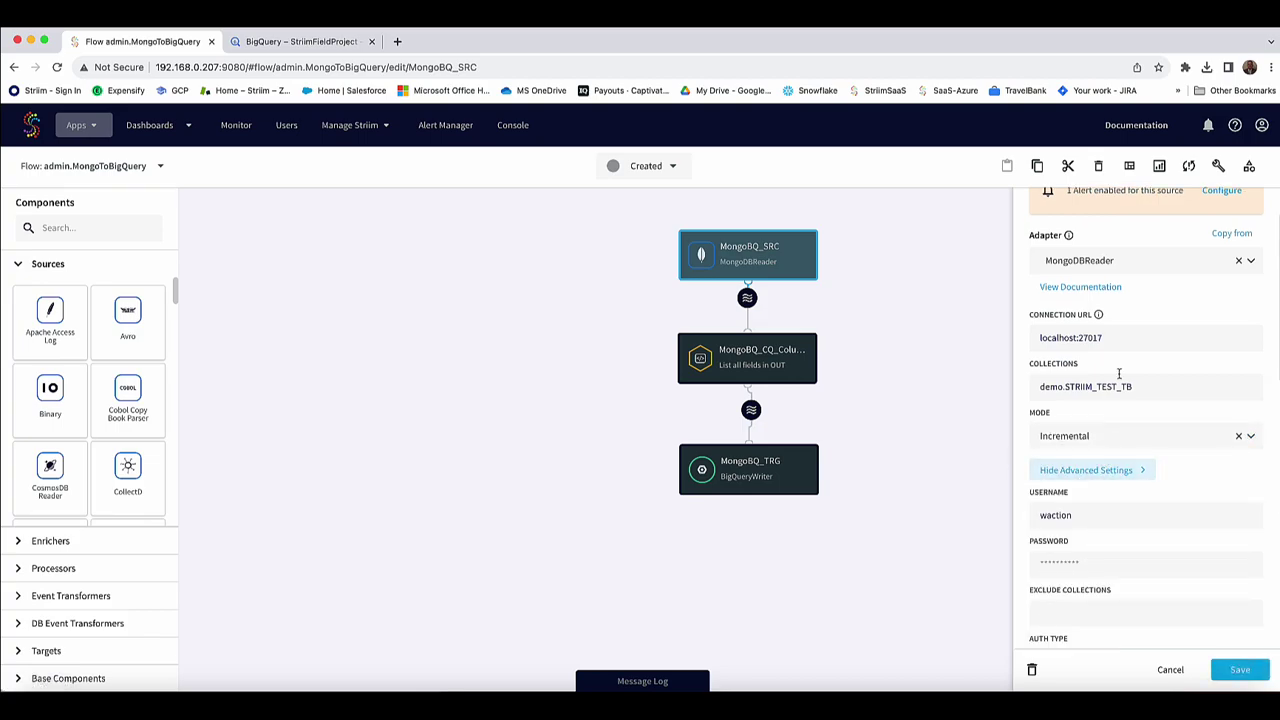
{"action": "scroll", "coordinate": [1124, 371], "scroll_direction": "down", "scroll_amount": 1}
{"action": "scroll", "coordinate": [1124, 371], "scroll_direction": "down", "scroll_amount": 10}
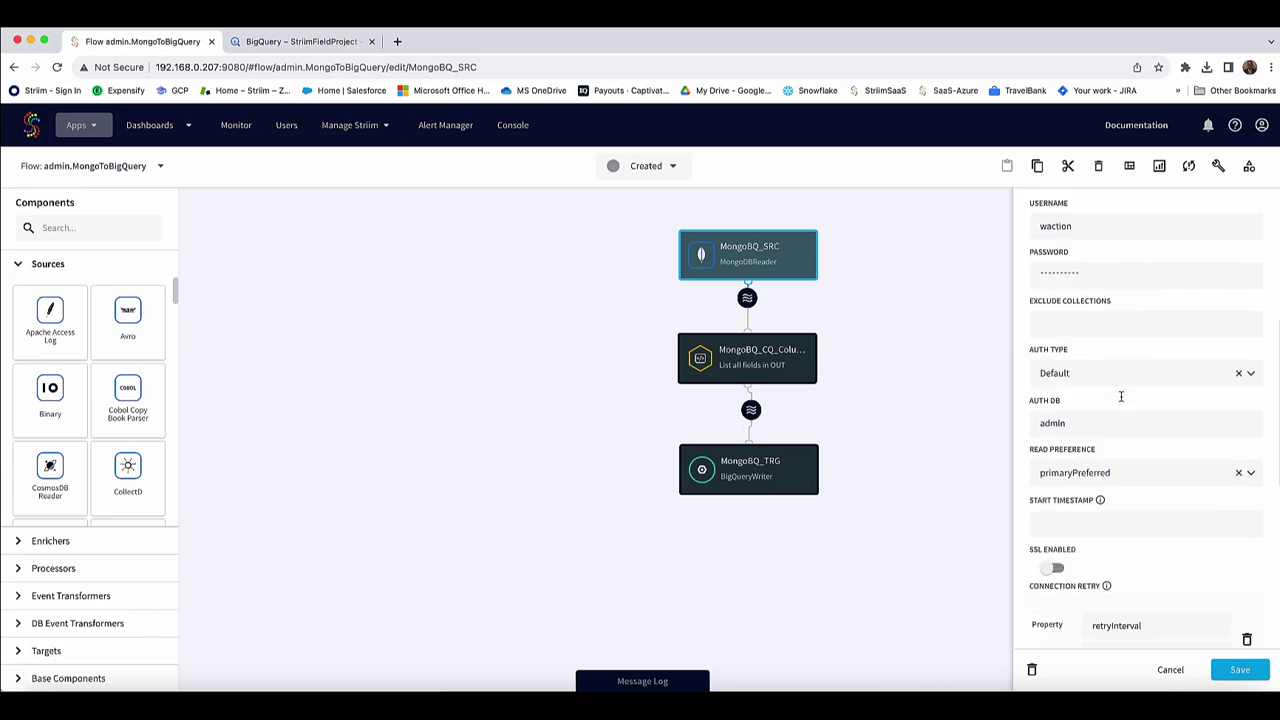
{"action": "scroll", "coordinate": [1122, 401], "scroll_direction": "down", "scroll_amount": 3}
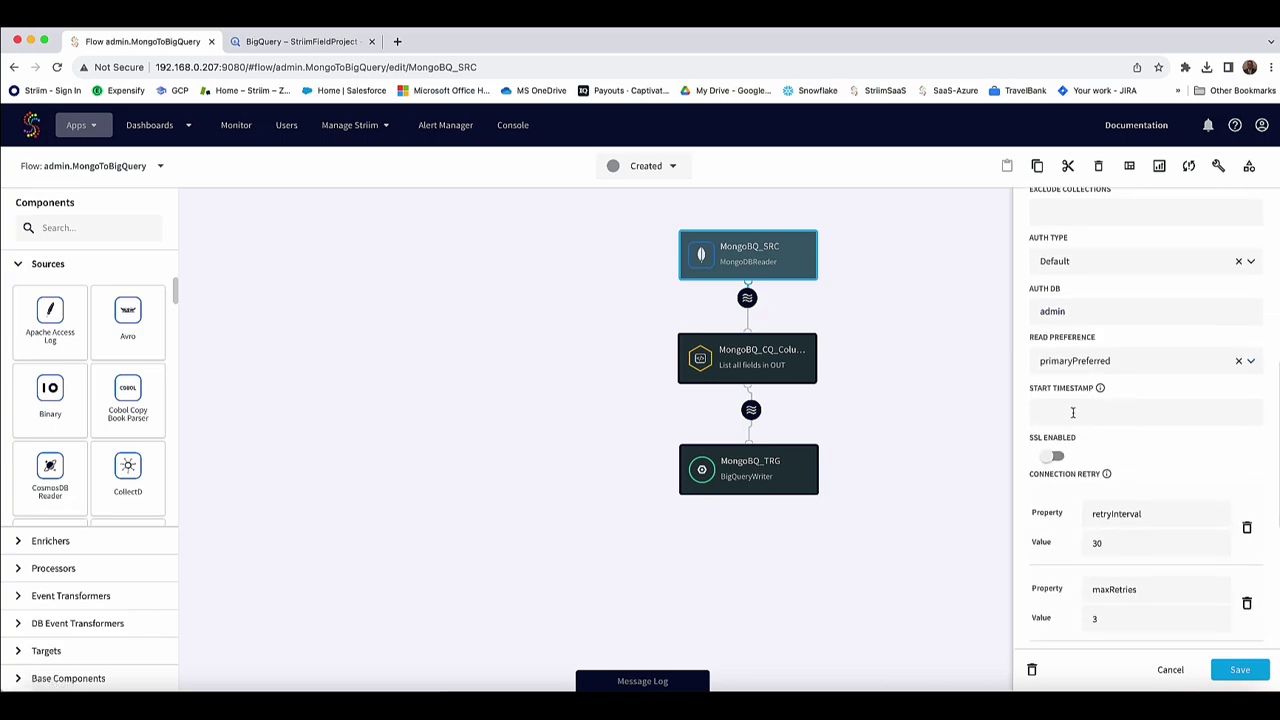
{"action": "scroll", "coordinate": [1122, 421], "scroll_direction": "down", "scroll_amount": 5}
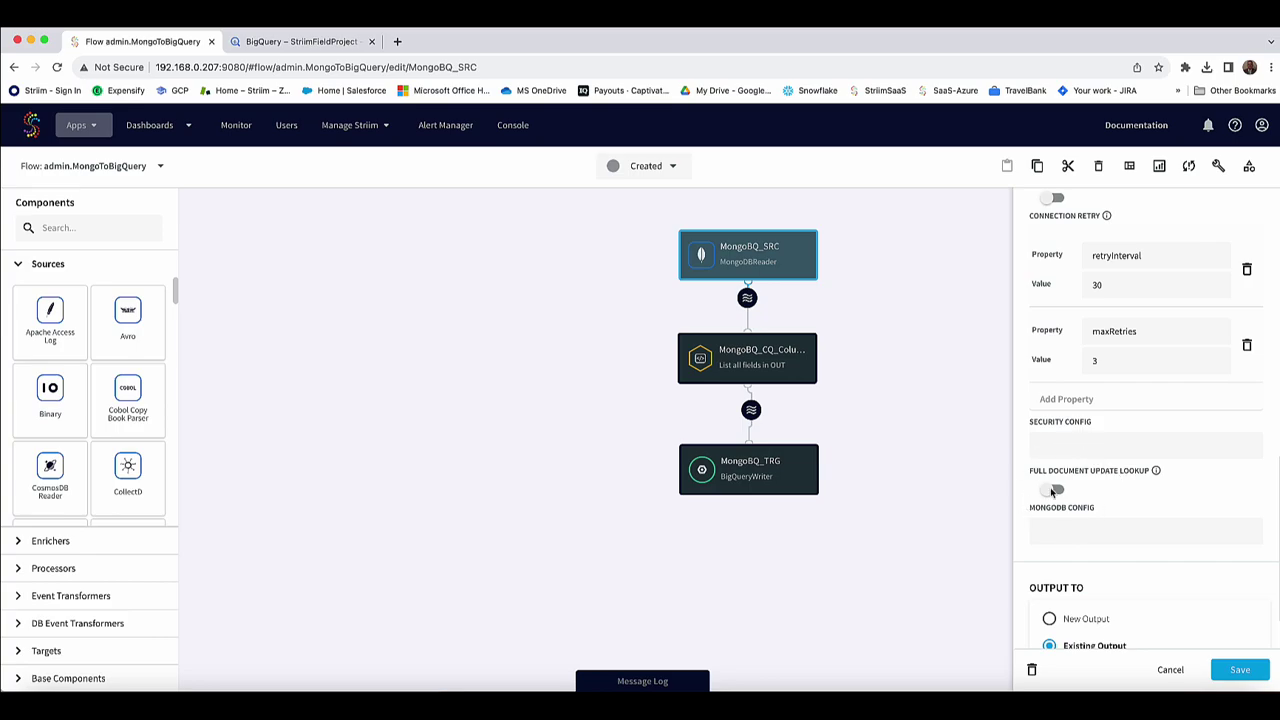
{"action": "mouse_move", "coordinate": [1158, 470]}
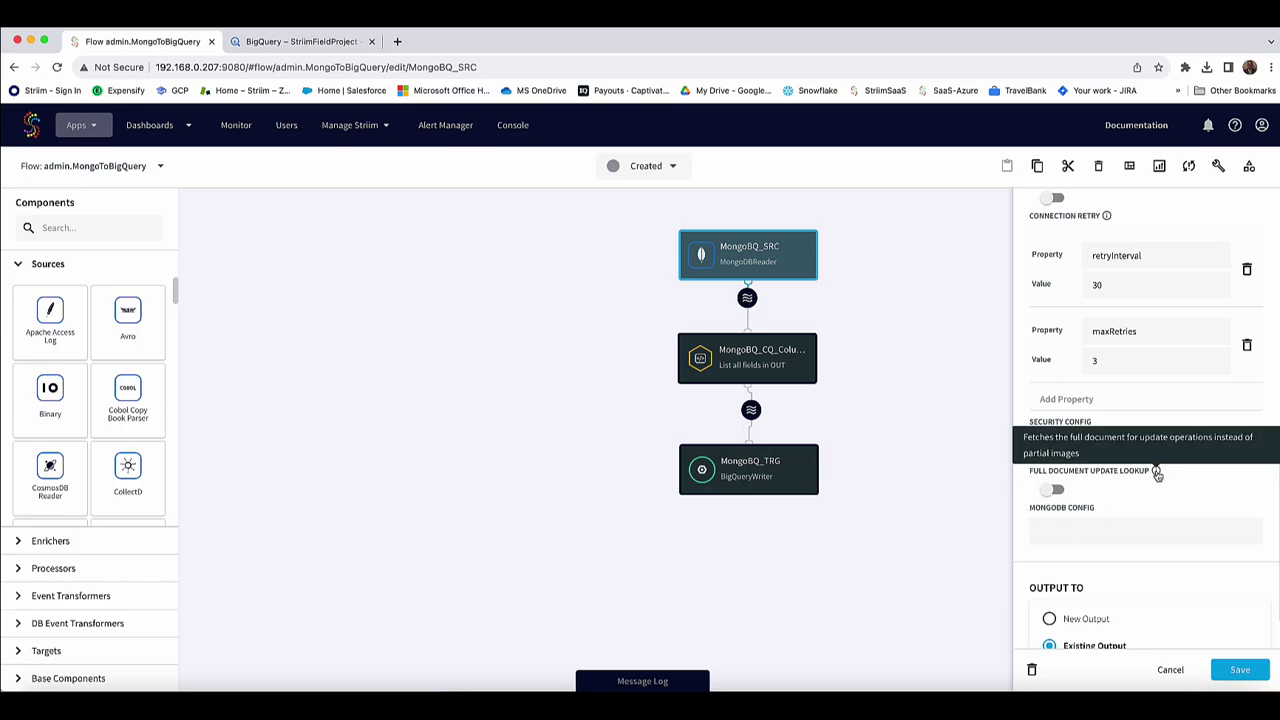
{"action": "left_click", "coordinate": [1239, 669]}
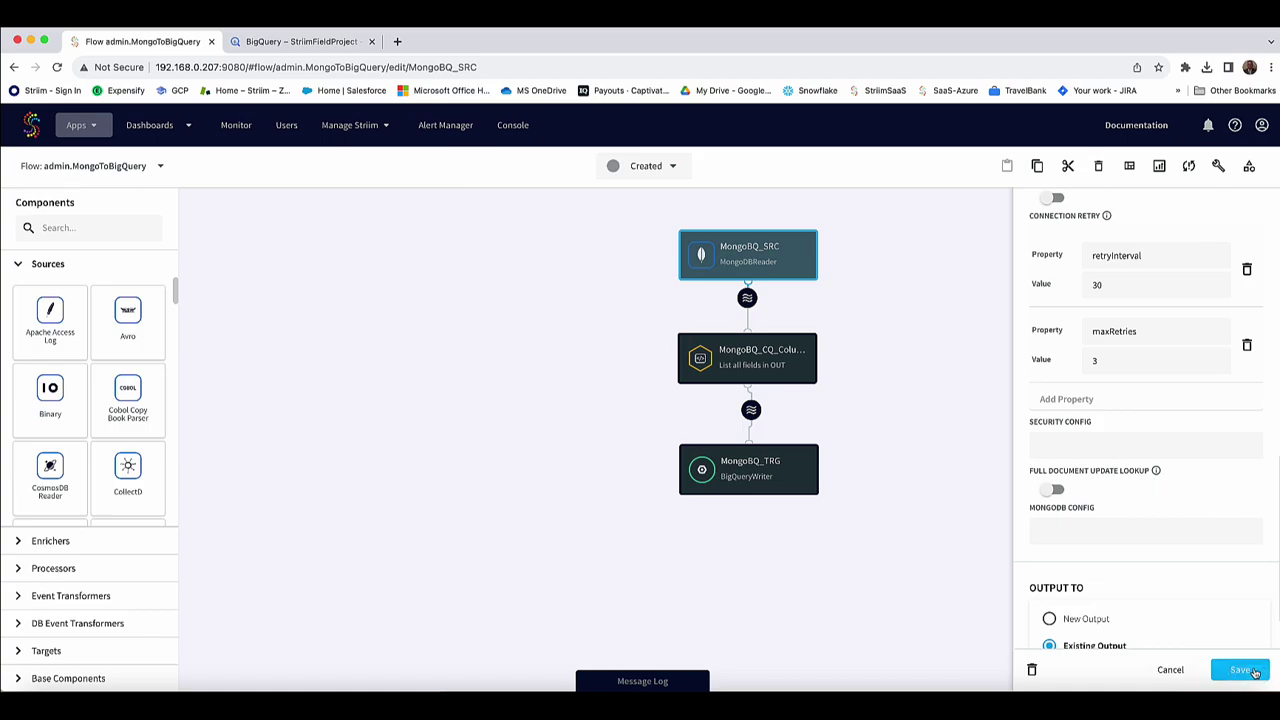
{"action": "left_click", "coordinate": [652, 168]}
Deploy MongoToBigQuery on the default group and start it, then centre the mongosh terminal.
{"action": "left_click", "coordinate": [637, 208]}
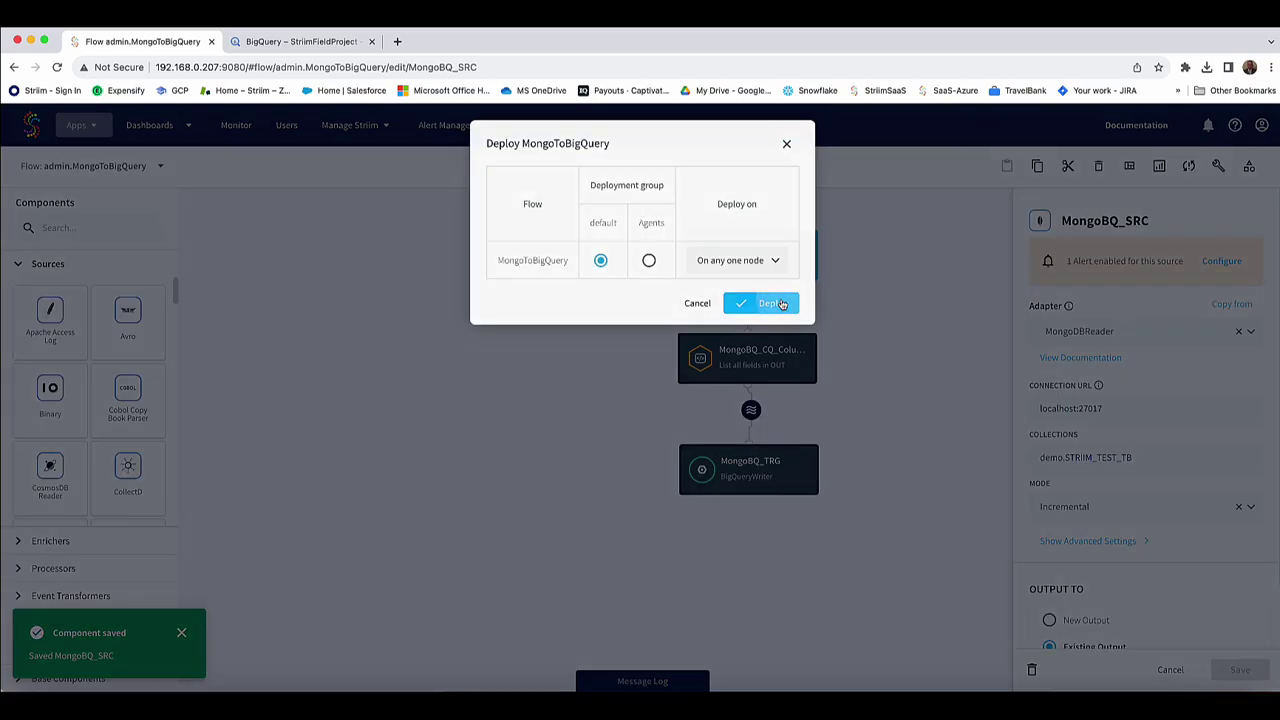
{"action": "left_click", "coordinate": [761, 302]}
{"action": "left_click", "coordinate": [645, 166]}
{"action": "left_click", "coordinate": [632, 230]}
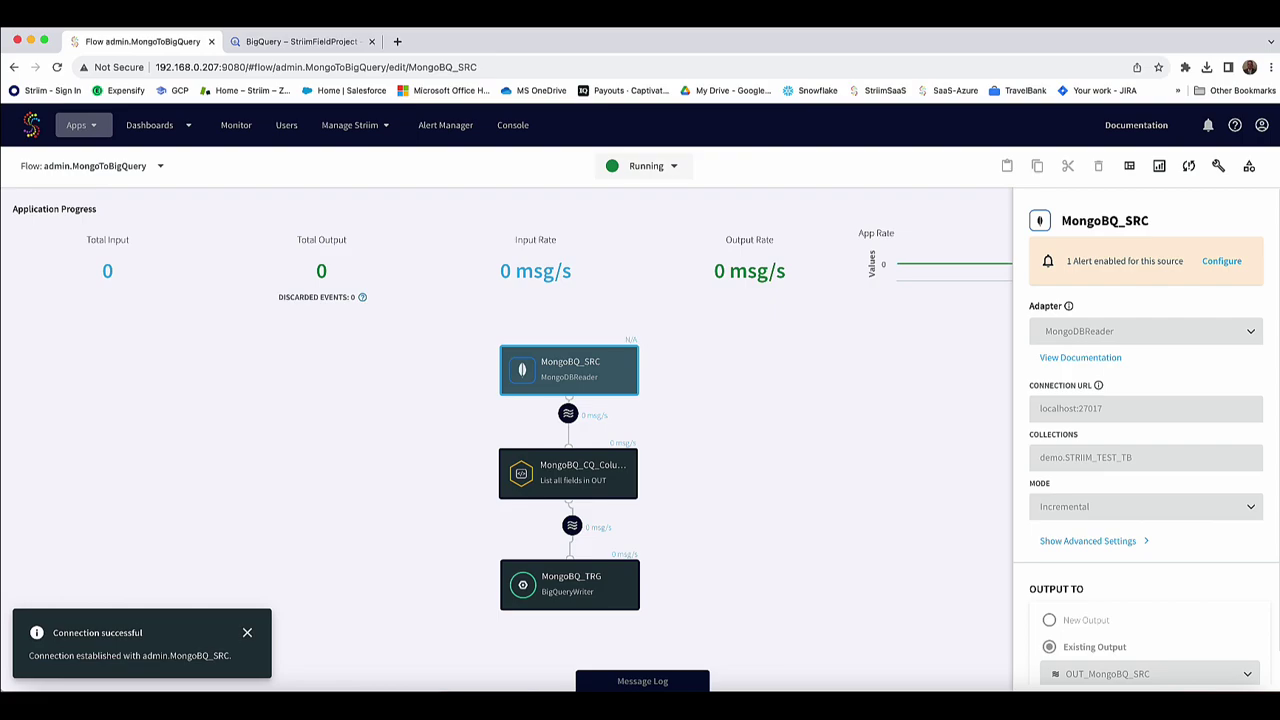
{"action": "left_click", "coordinate": [216, 704]}
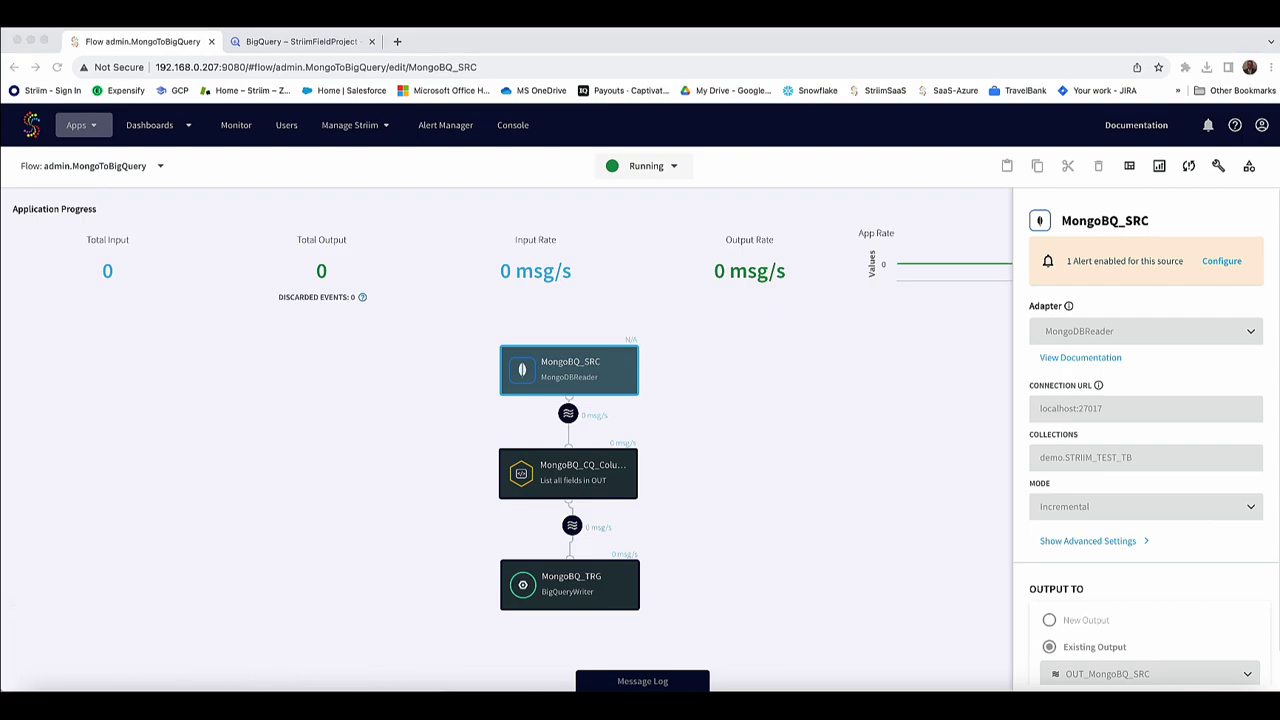
{"action": "left_click_drag", "start_coordinate": [568, 130], "coordinate": [881, 116]}
Paste and run an insertMany adding ten documents with _id 101–110 to STRIIM_TEST_TB.
{"action": "right_click", "coordinate": [445, 352]}
{"action": "left_click", "coordinate": [503, 443]}
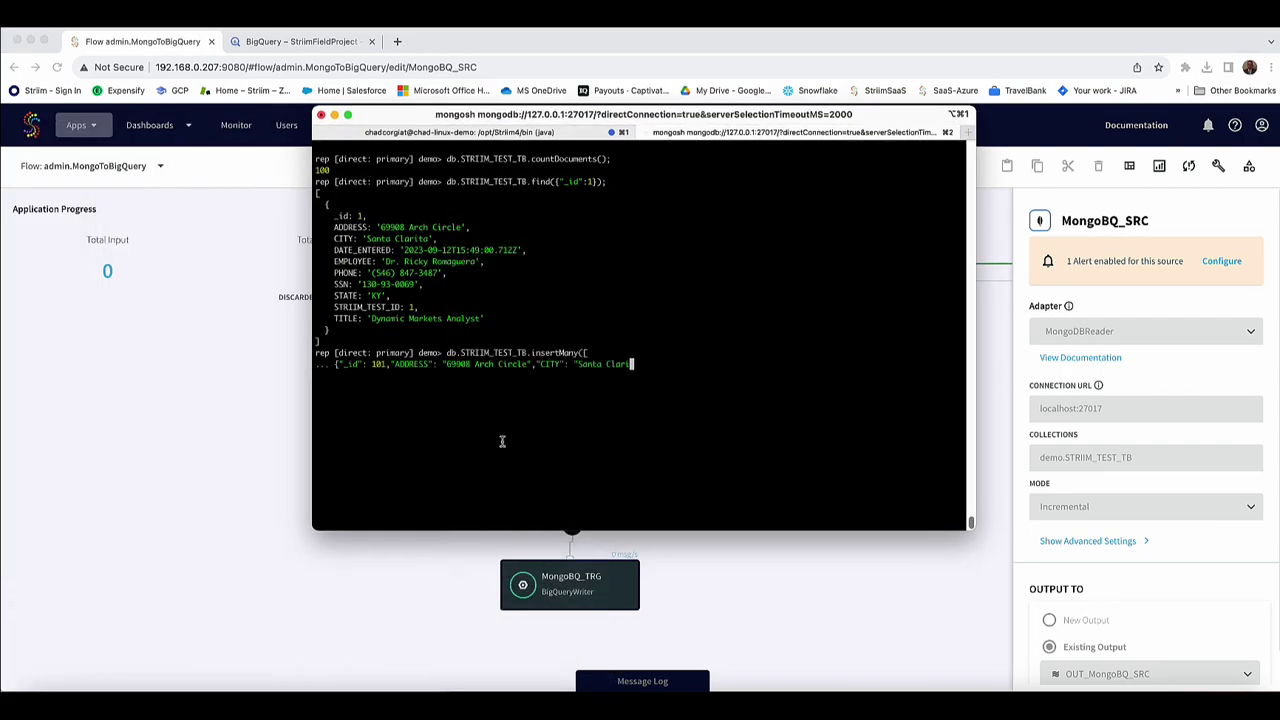
{"action": "left_click_drag", "start_coordinate": [583, 263], "coordinate": [503, 260]}
{"action": "left_click", "coordinate": [702, 225]}
{"action": "left_click_drag", "start_coordinate": [372, 274], "coordinate": [401, 273]}
{"action": "left_click_drag", "start_coordinate": [366, 502], "coordinate": [319, 362]}
{"action": "key", "text": "Return"}
{"action": "left_click", "coordinate": [319, 368]}
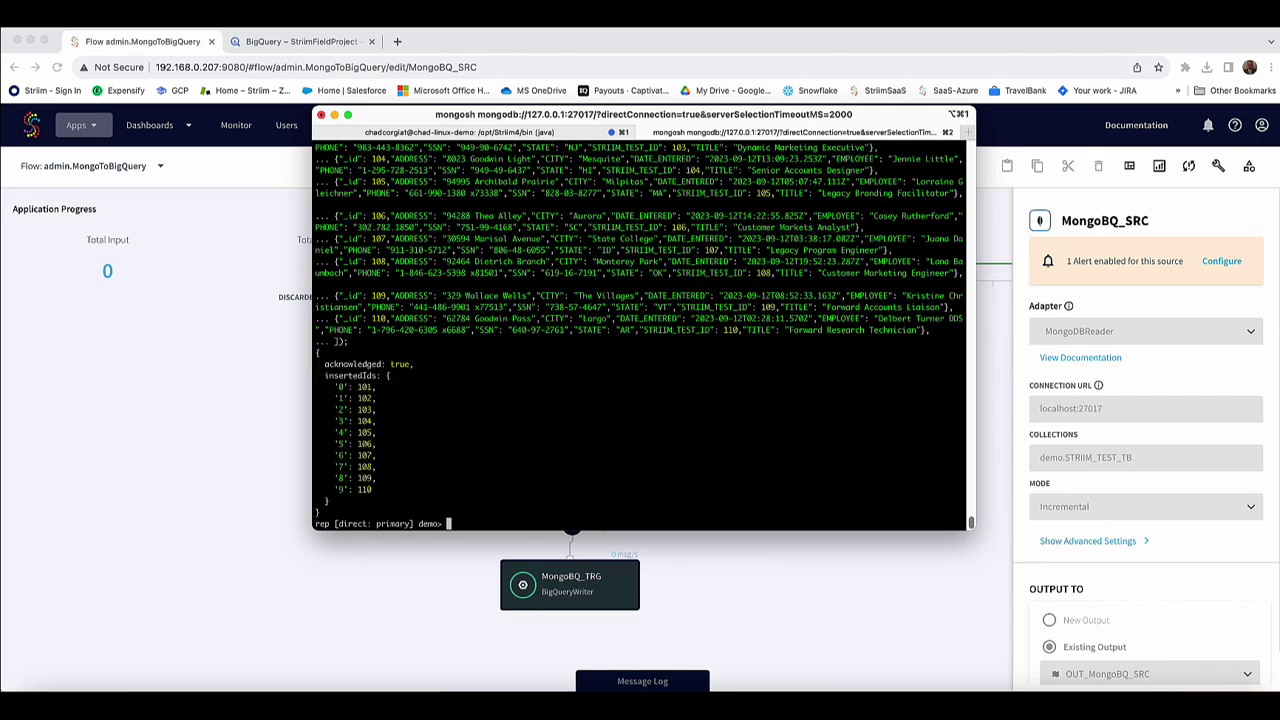
Run db.STRIIM_TEST_TB.countDocuments() to confirm the collection now holds 110 documents.
{"action": "key", "text": "super+Tab"}
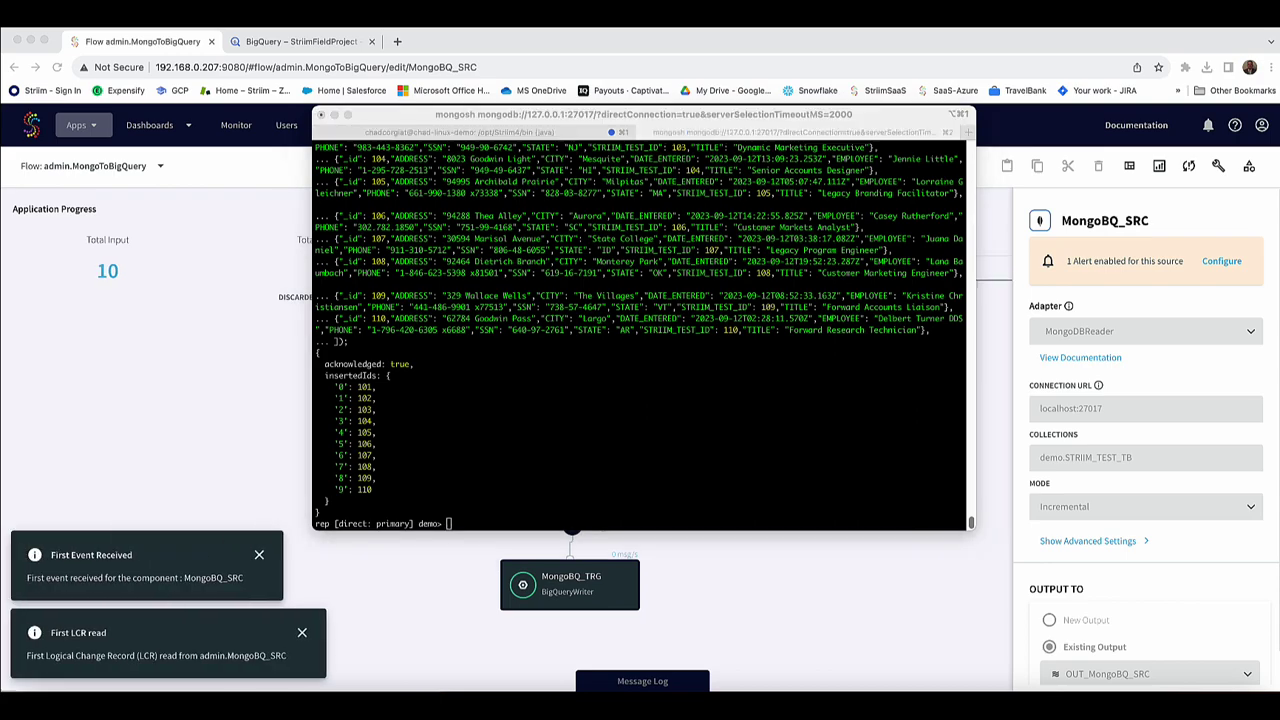
{"action": "left_click", "coordinate": [578, 505]}
{"action": "right_click", "coordinate": [540, 460]}
{"action": "left_click", "coordinate": [573, 441]}
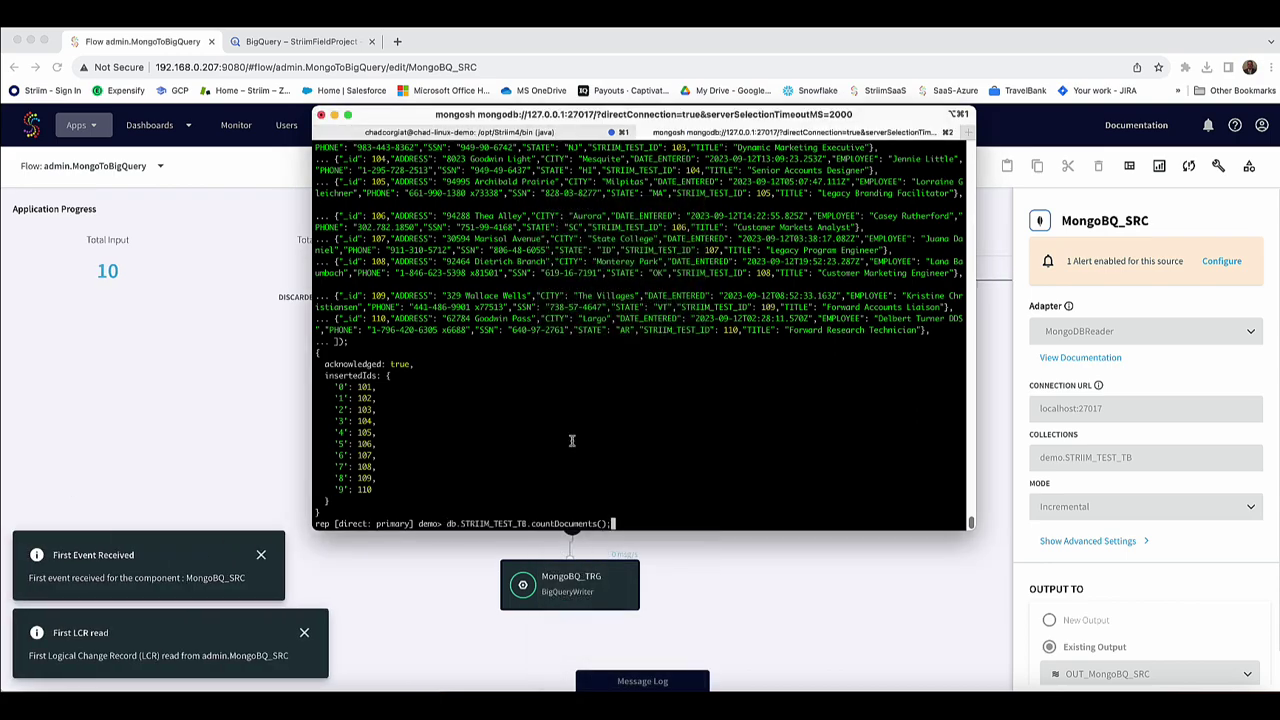
{"action": "key", "text": "Return"}
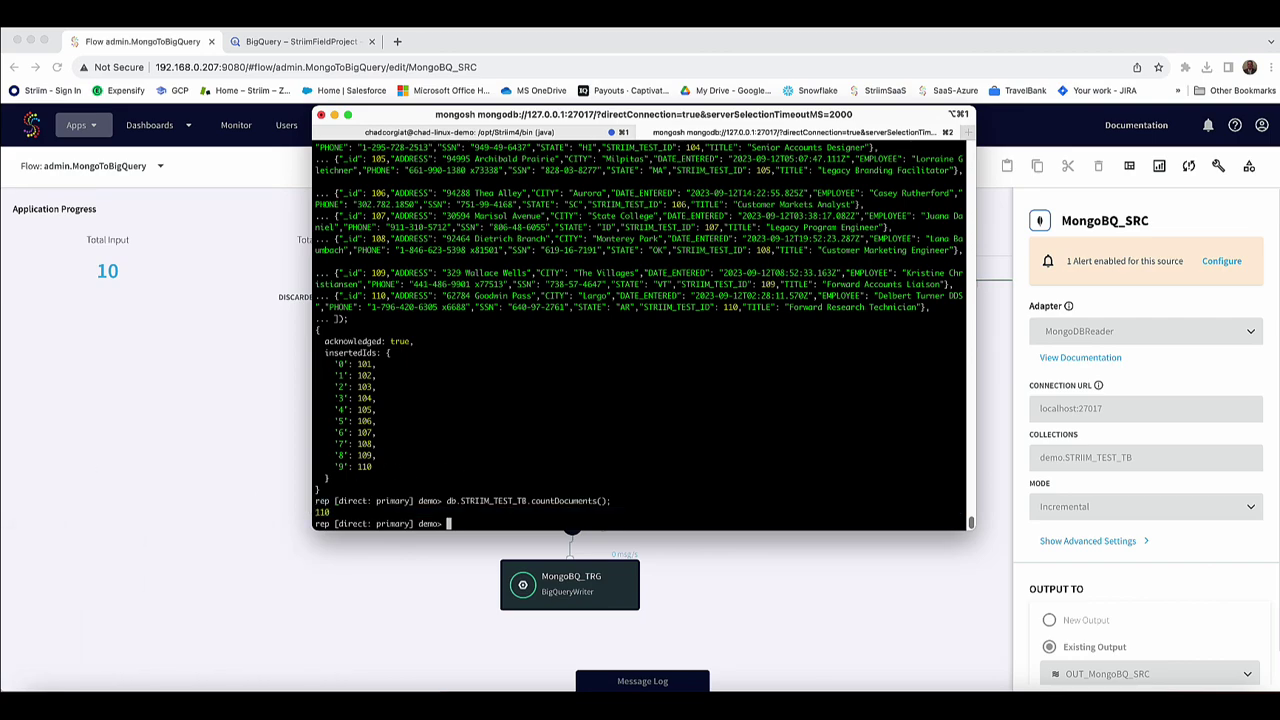
{"action": "key", "text": "super+Tab"}
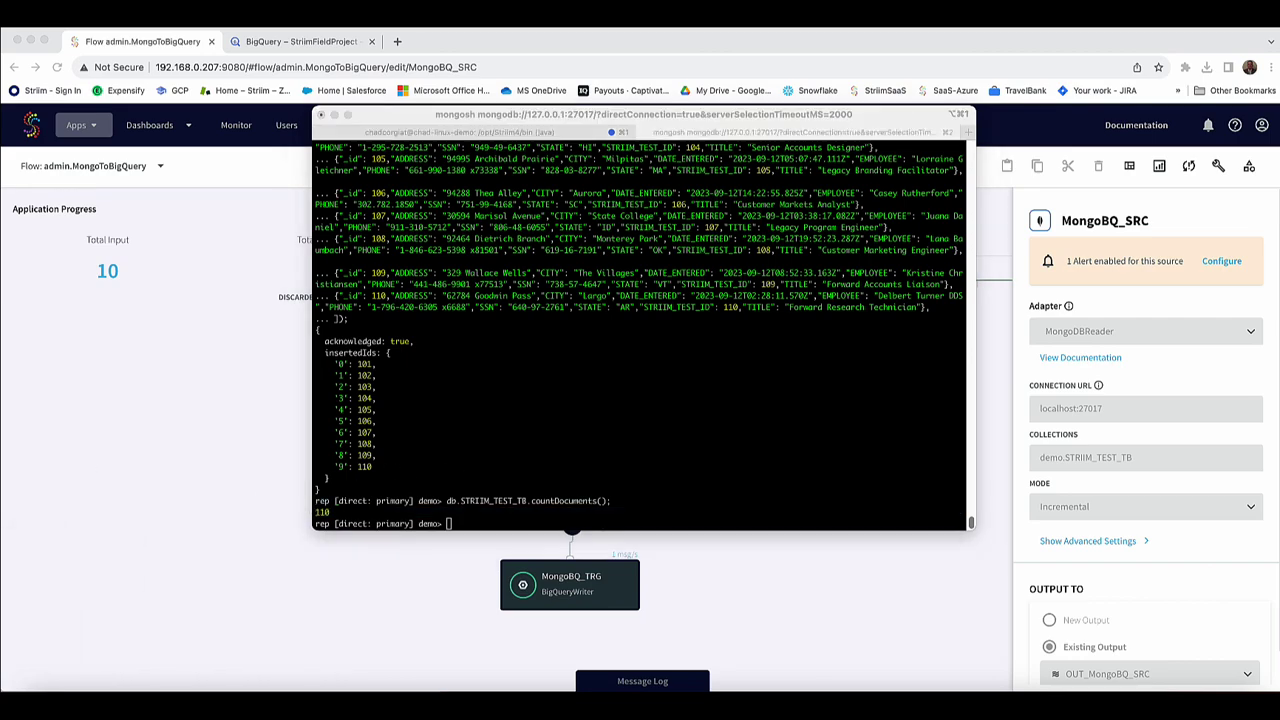
{"action": "left_click", "coordinate": [212, 295]}
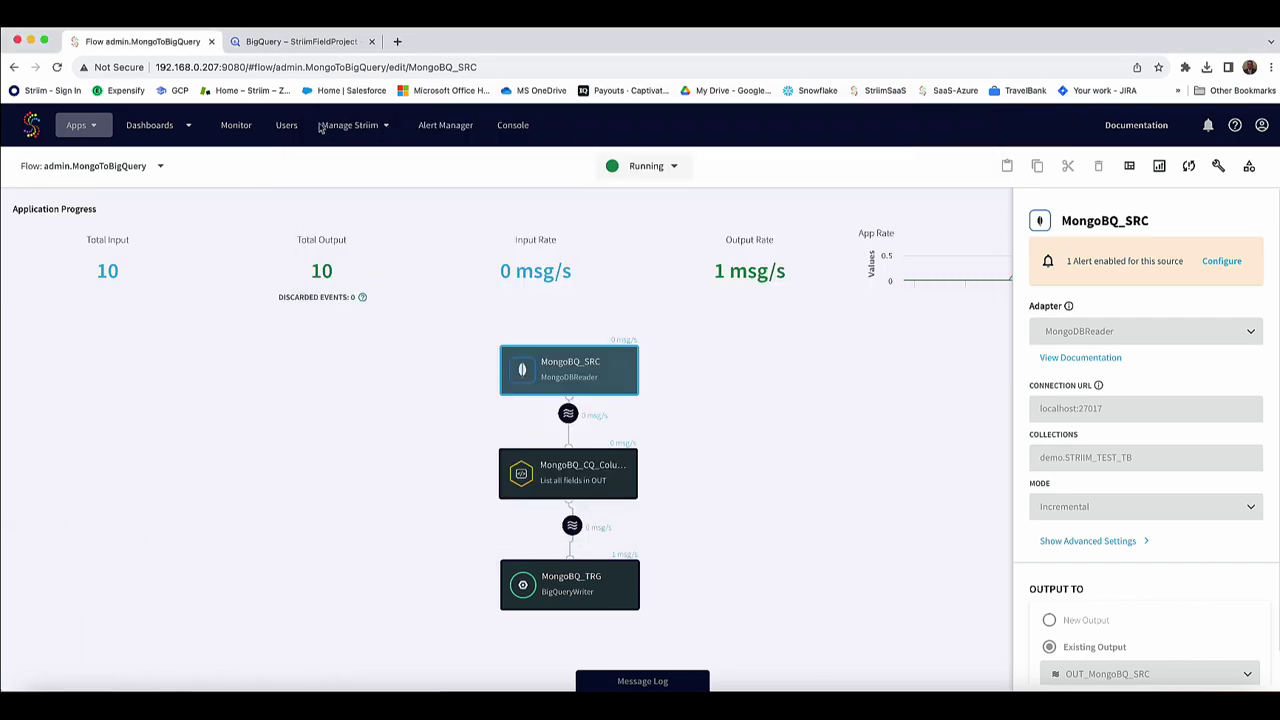
Run the row count query on STRIIM_TEST_TB_MONGO, which now returns 110.
{"action": "left_click", "coordinate": [292, 42]}
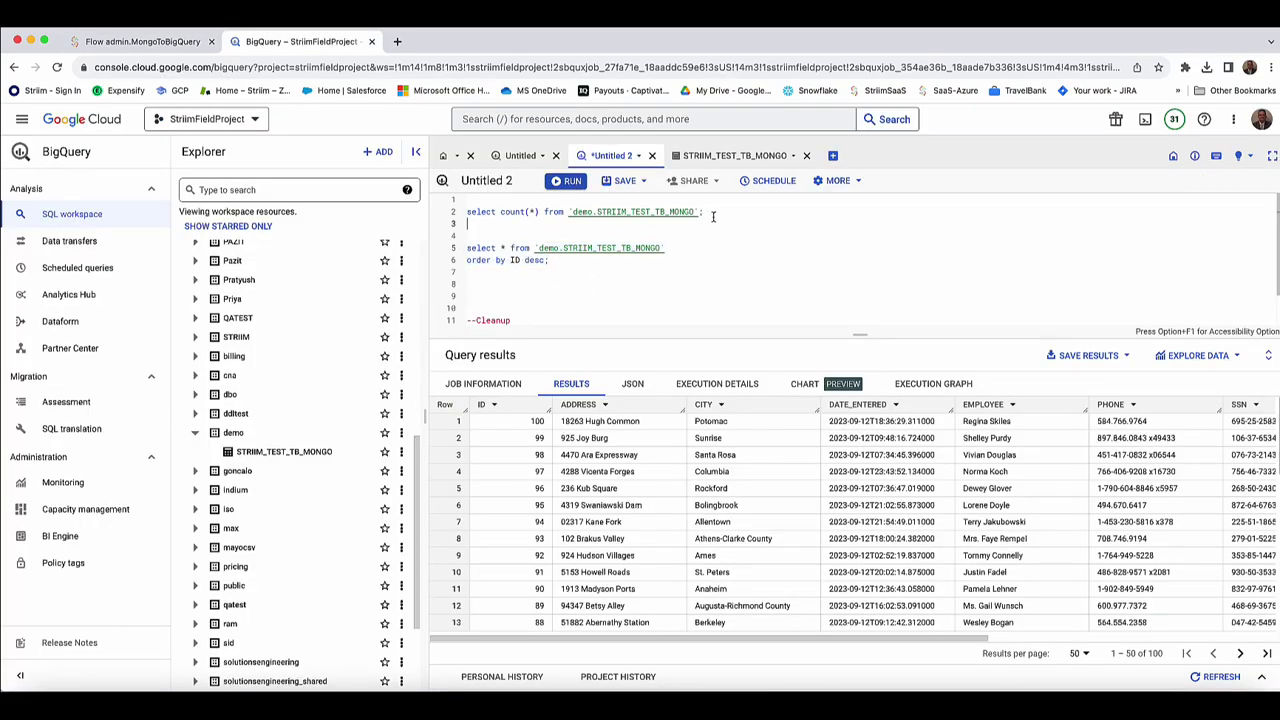
{"action": "left_click_drag", "start_coordinate": [706, 212], "coordinate": [418, 206]}
{"action": "left_click", "coordinate": [570, 181]}
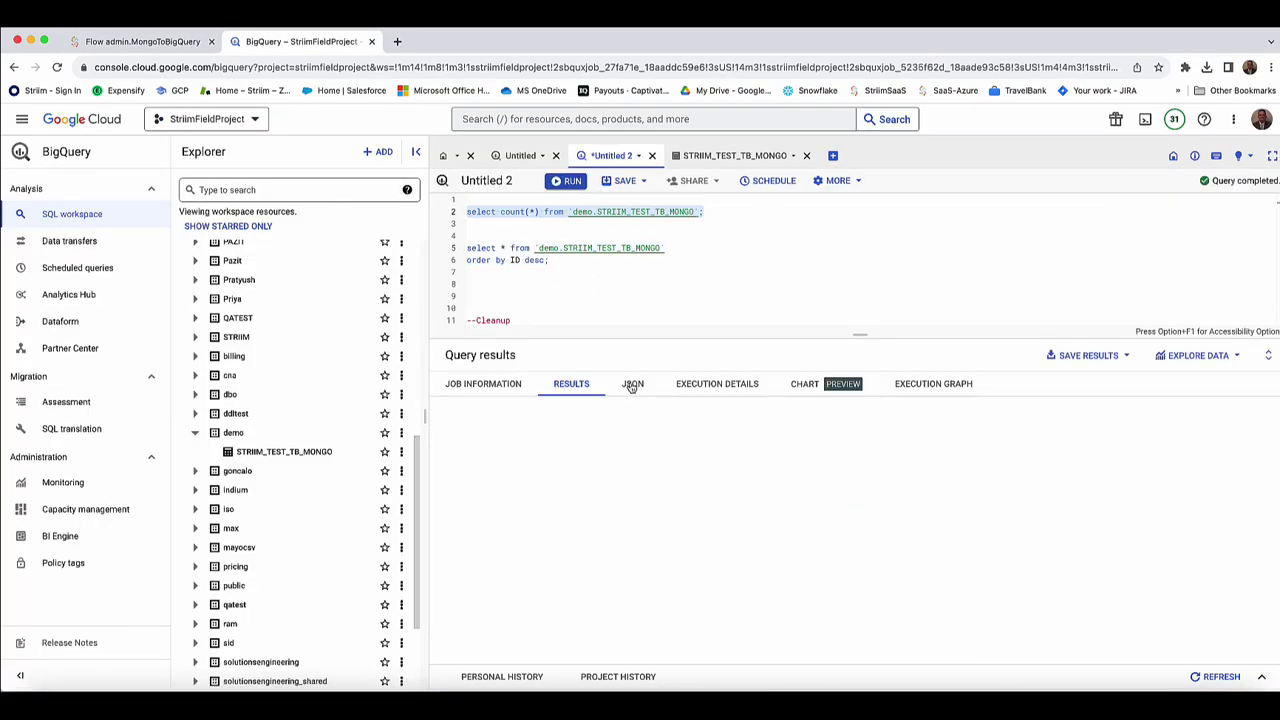
{"action": "left_click", "coordinate": [657, 269]}
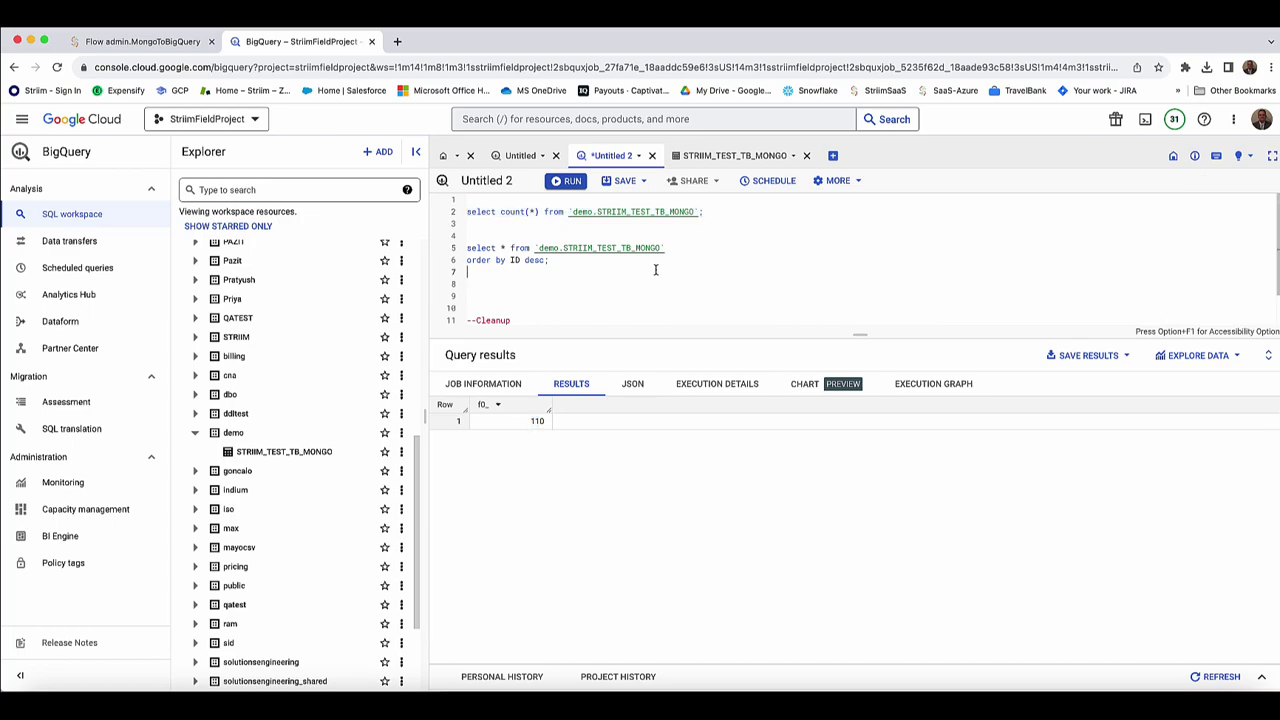
Run the ORDER BY ID DESC query and review new rows 101–110 at the top.
{"action": "left_click_drag", "start_coordinate": [569, 263], "coordinate": [462, 247]}
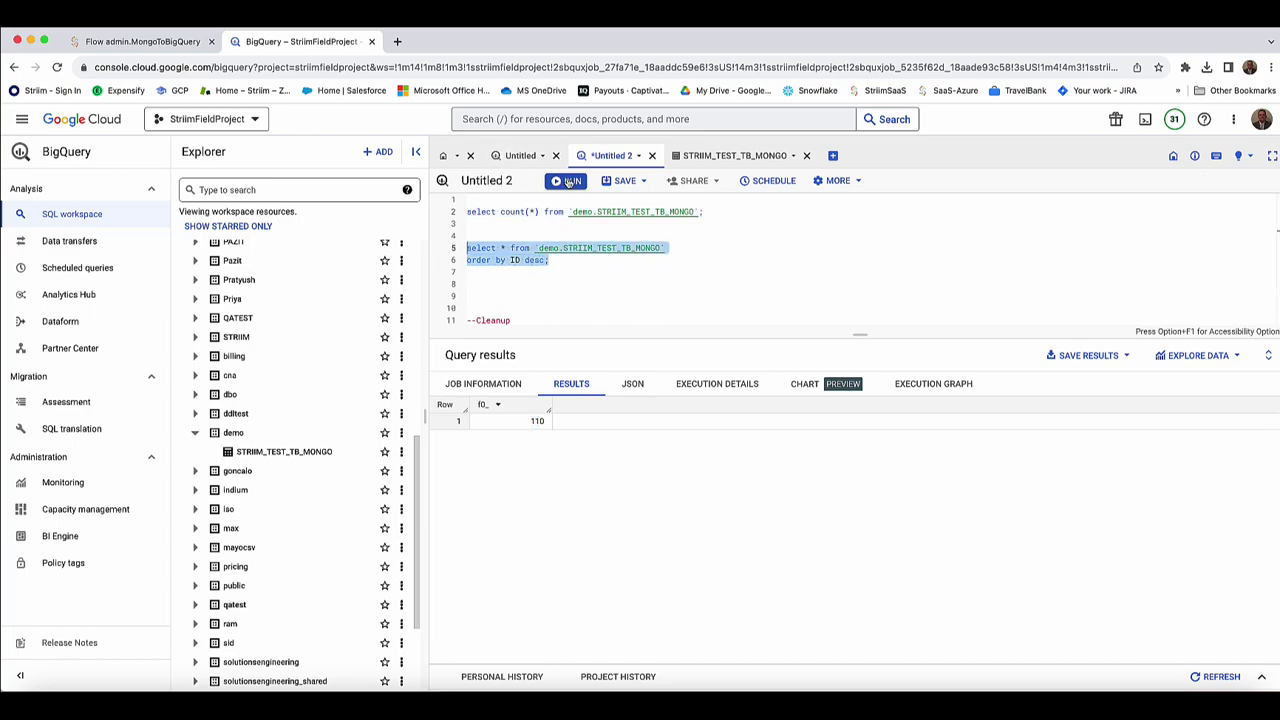
{"action": "key", "text": "super+Return"}
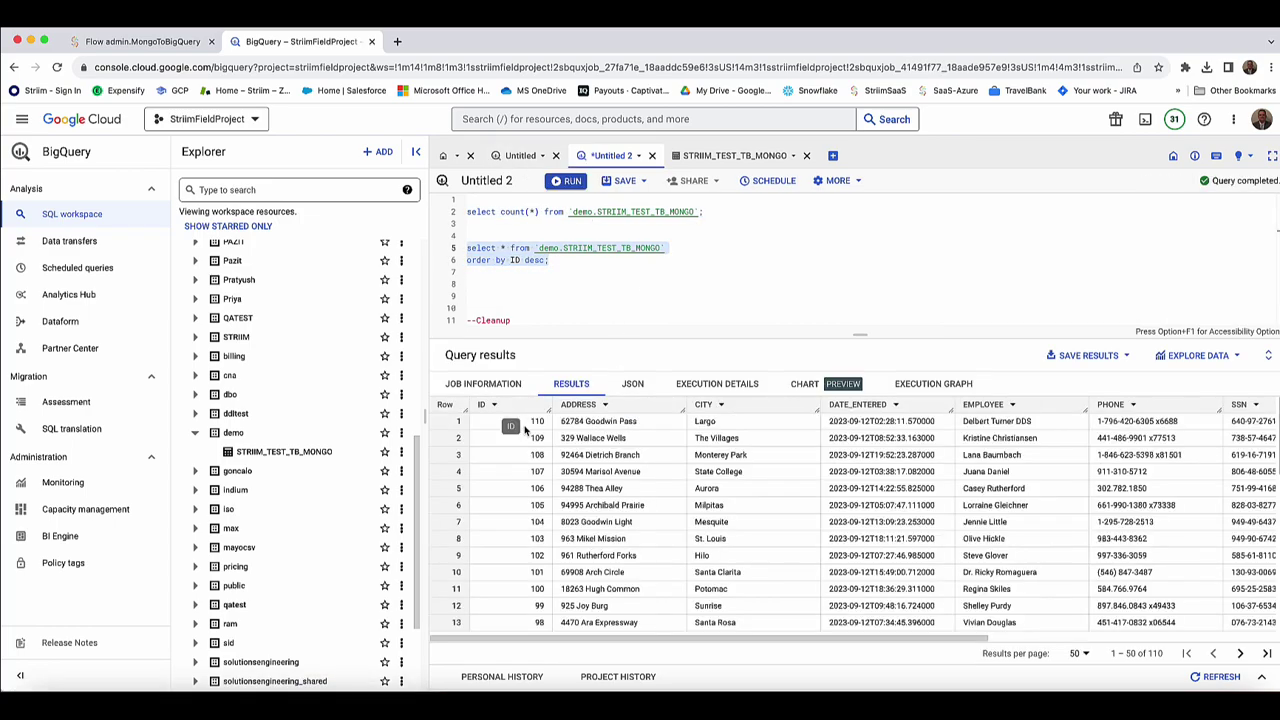
{"action": "left_click_drag", "start_coordinate": [529, 421], "coordinate": [623, 459]}
{"action": "left_click", "coordinate": [603, 530]}
{"action": "left_click_drag", "start_coordinate": [571, 588], "coordinate": [508, 423]}
{"action": "left_click", "coordinate": [629, 499]}
{"action": "mouse_move", "coordinate": [798, 638]}
{"action": "left_mouse_down"}
{"action": "mouse_move", "coordinate": [883, 638]}
{"action": "mouse_move", "coordinate": [798, 638]}
{"action": "left_mouse_up"}
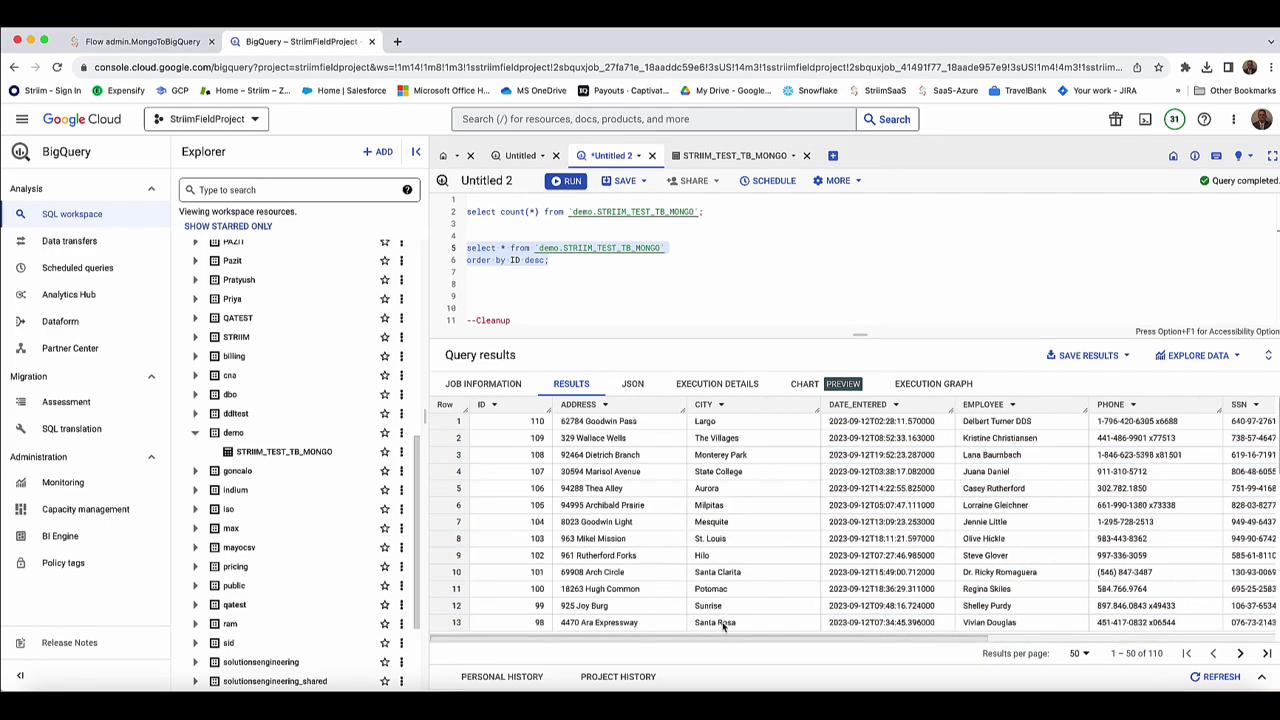
{"action": "left_click", "coordinate": [137, 42]}
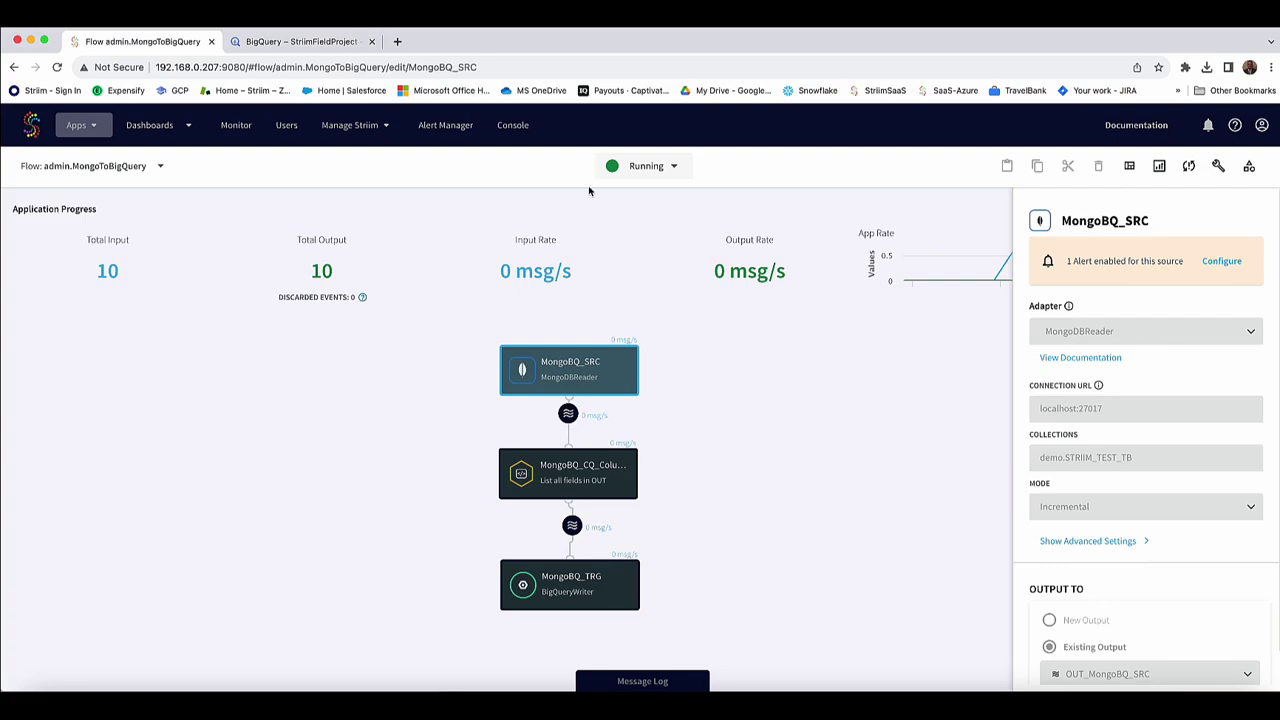
Paste and run $set updates of EMPLOYEE, TITLE and ADDRESS for _id 108–110.
{"action": "left_click", "coordinate": [246, 702]}
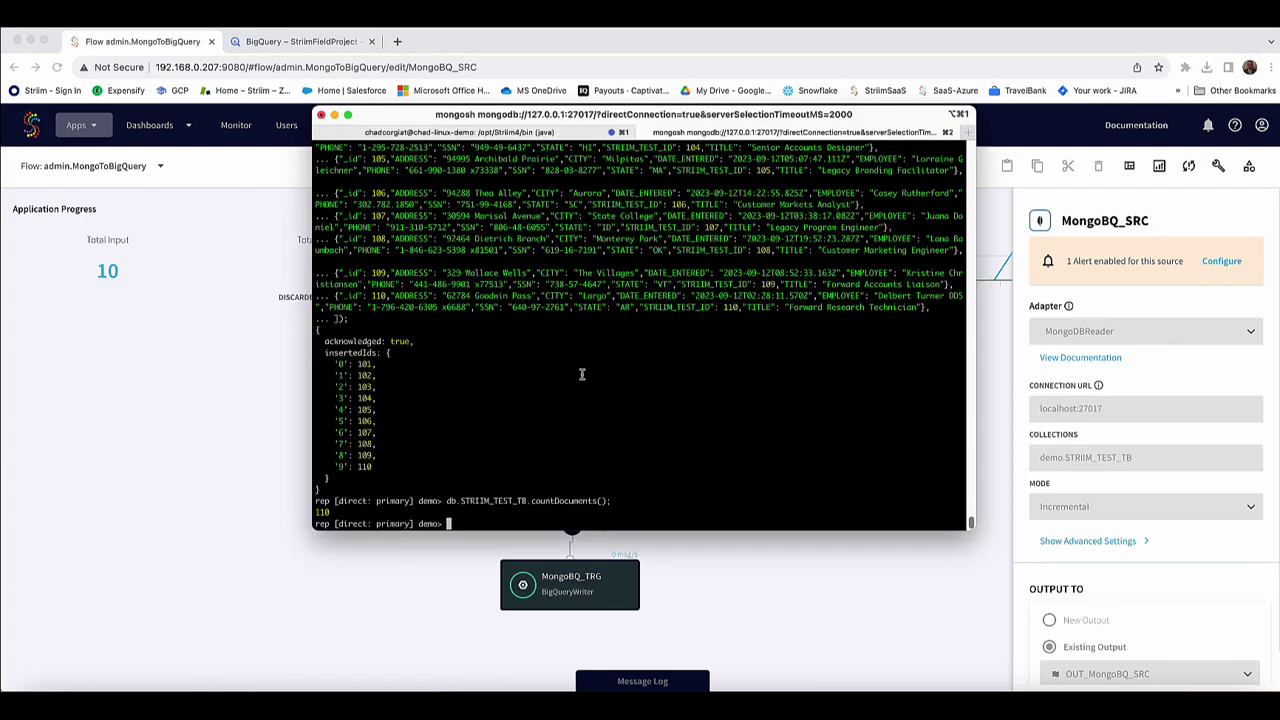
{"action": "right_click", "coordinate": [582, 374]}
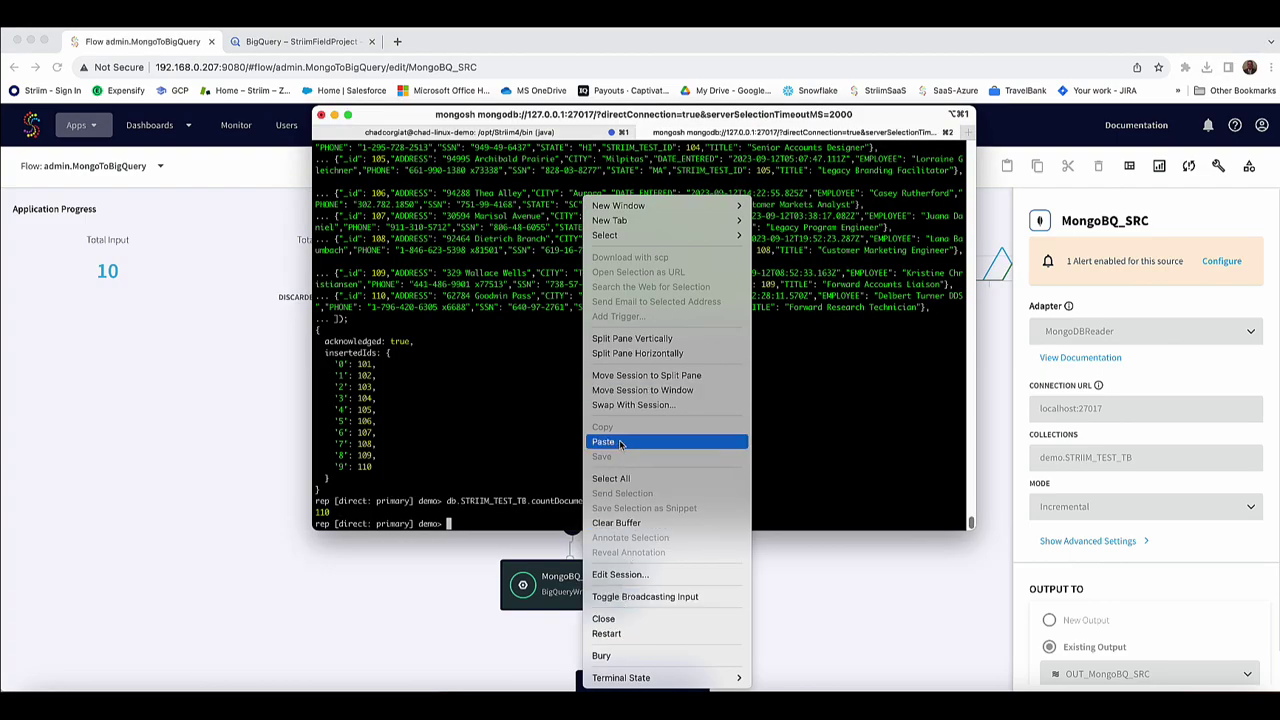
{"action": "left_click", "coordinate": [620, 442]}
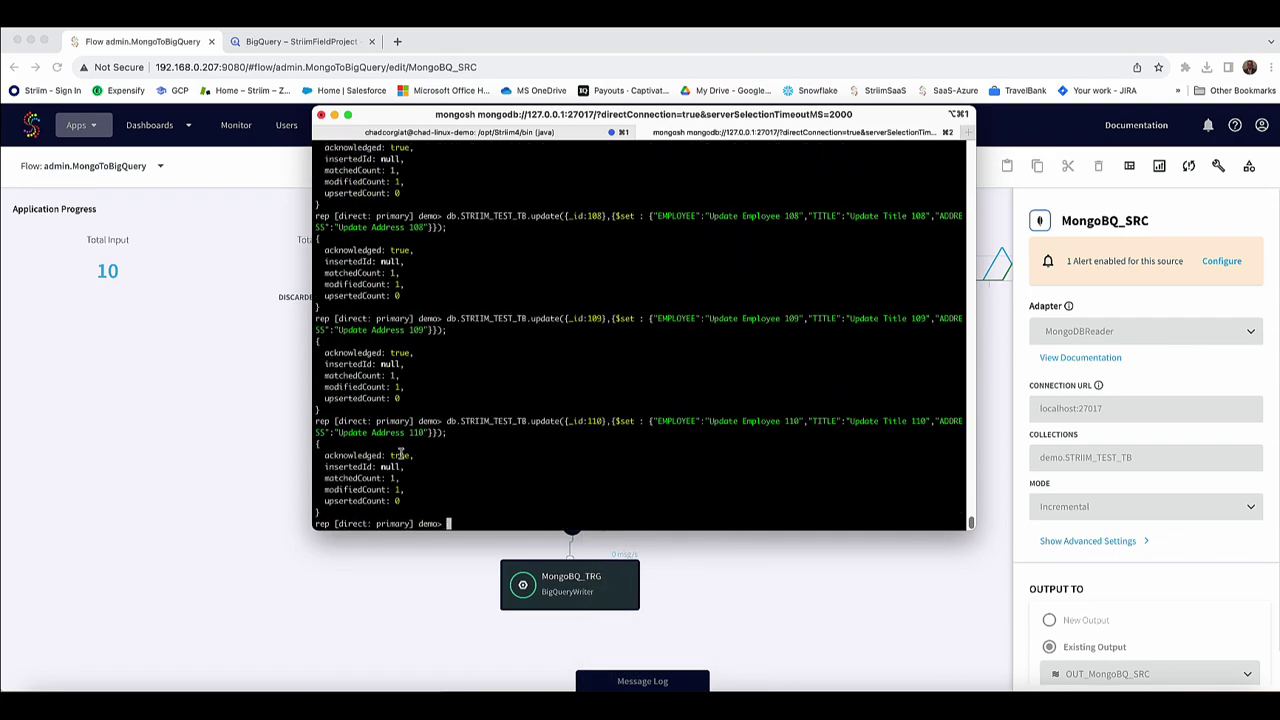
{"action": "left_click_drag", "start_coordinate": [528, 421], "coordinate": [880, 421]}
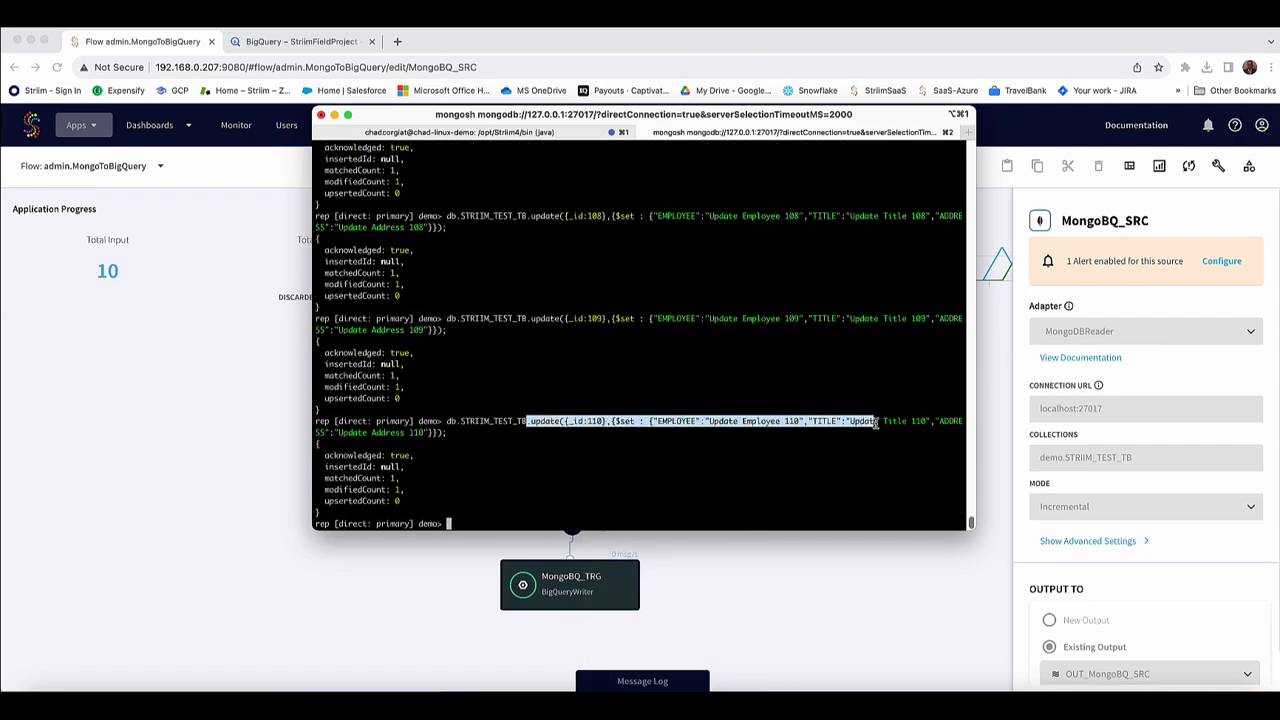
{"action": "left_click", "coordinate": [420, 433]}
{"action": "triple_click", "coordinate": [420, 324]}
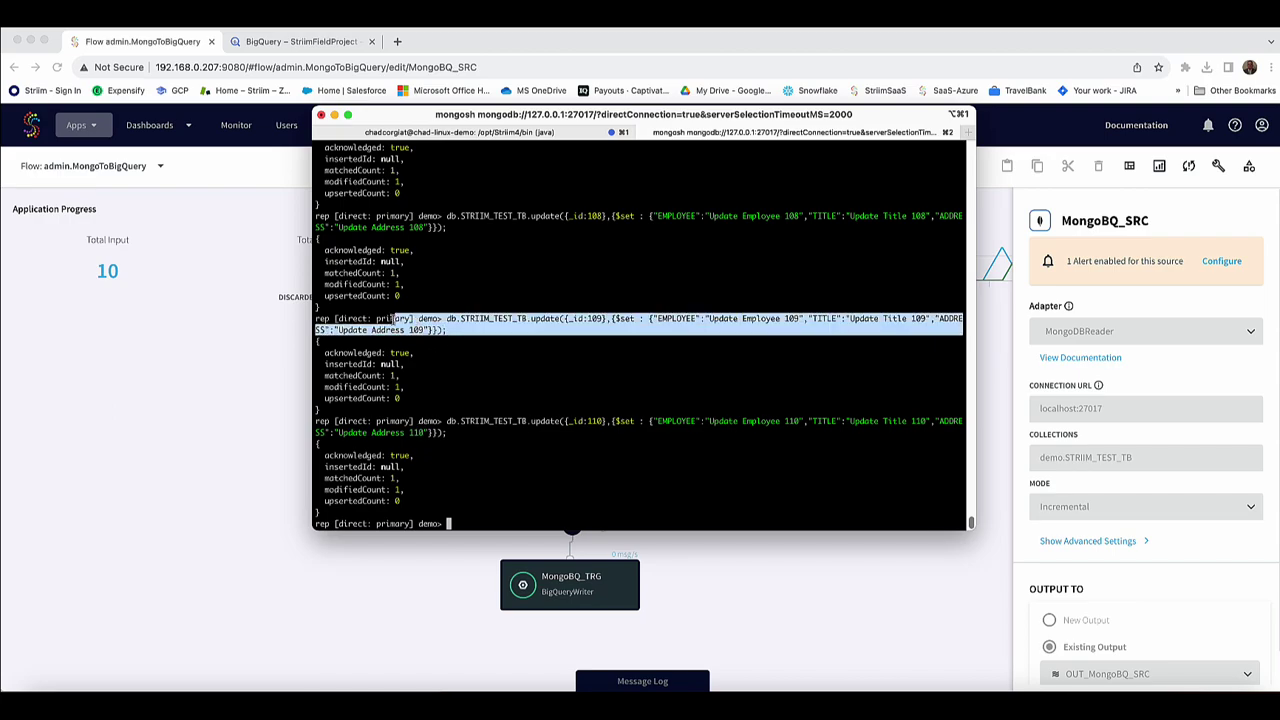
{"action": "left_click", "coordinate": [432, 304]}
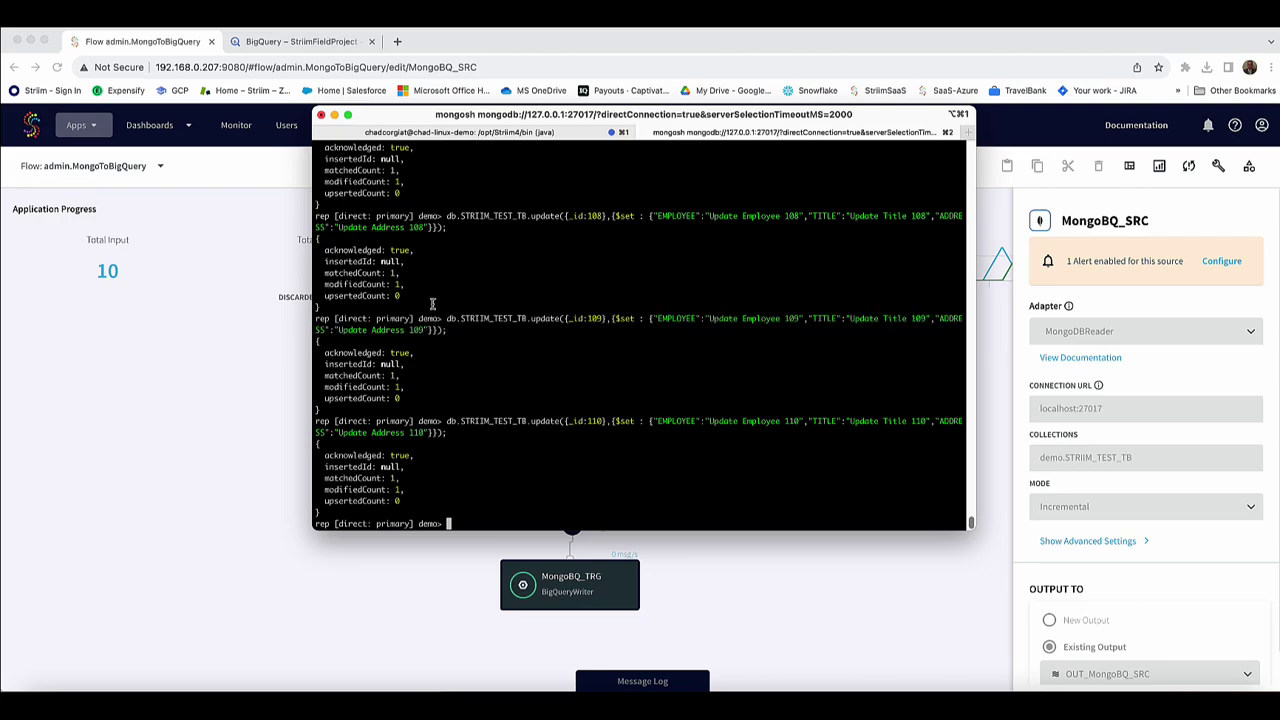
{"action": "left_click", "coordinate": [196, 456]}
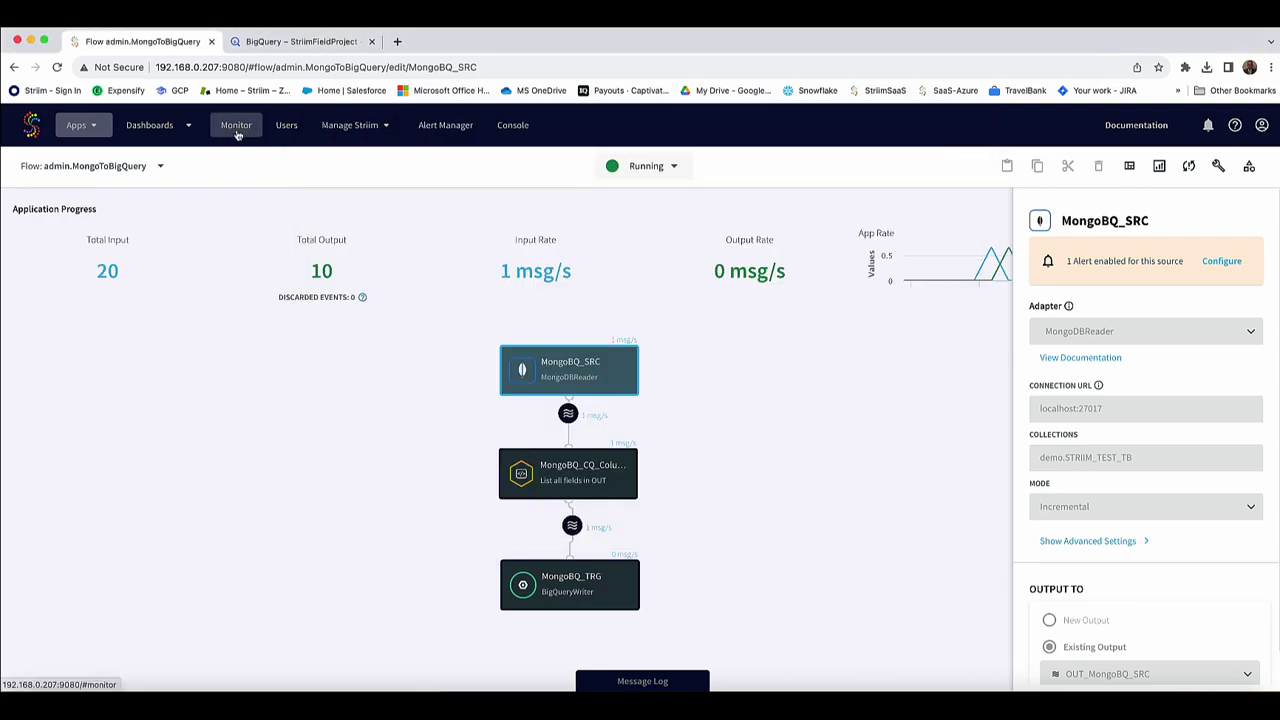
Close the source properties, check Total Input reads 20, and glance at the Monitor overview.
{"action": "left_click", "coordinate": [229, 434]}
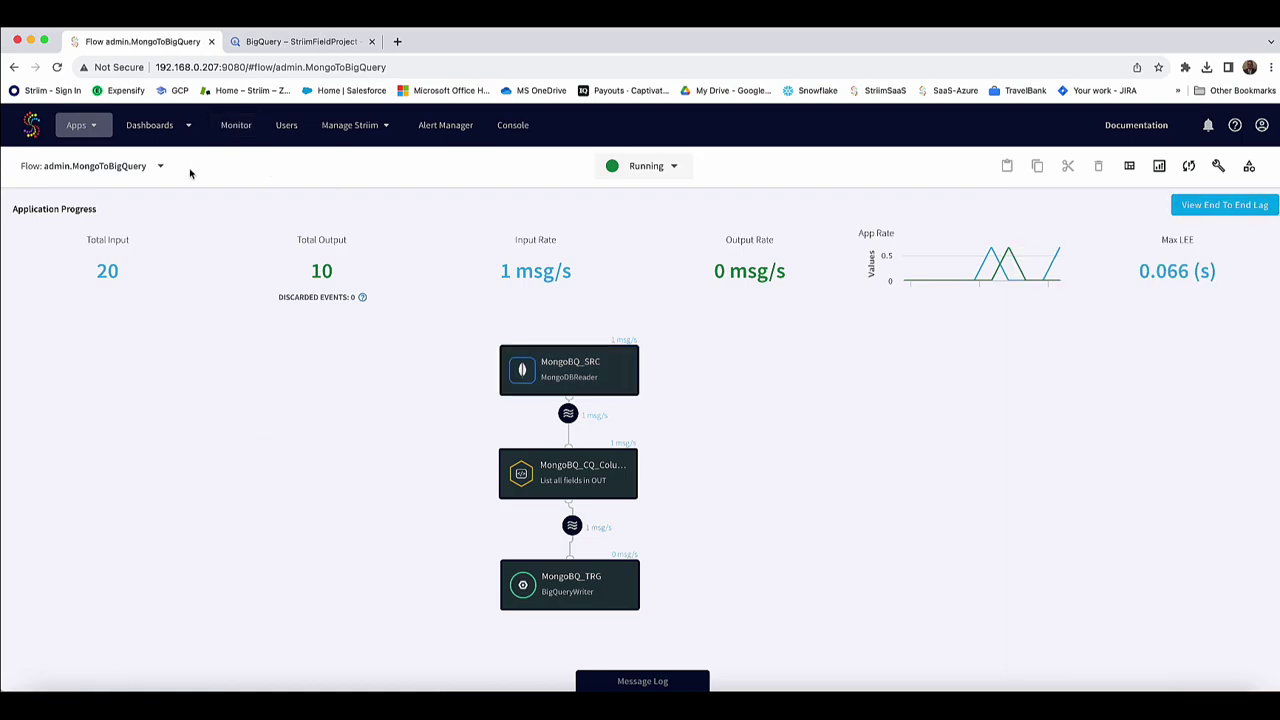
{"action": "left_click_drag", "start_coordinate": [131, 278], "coordinate": [128, 298]}
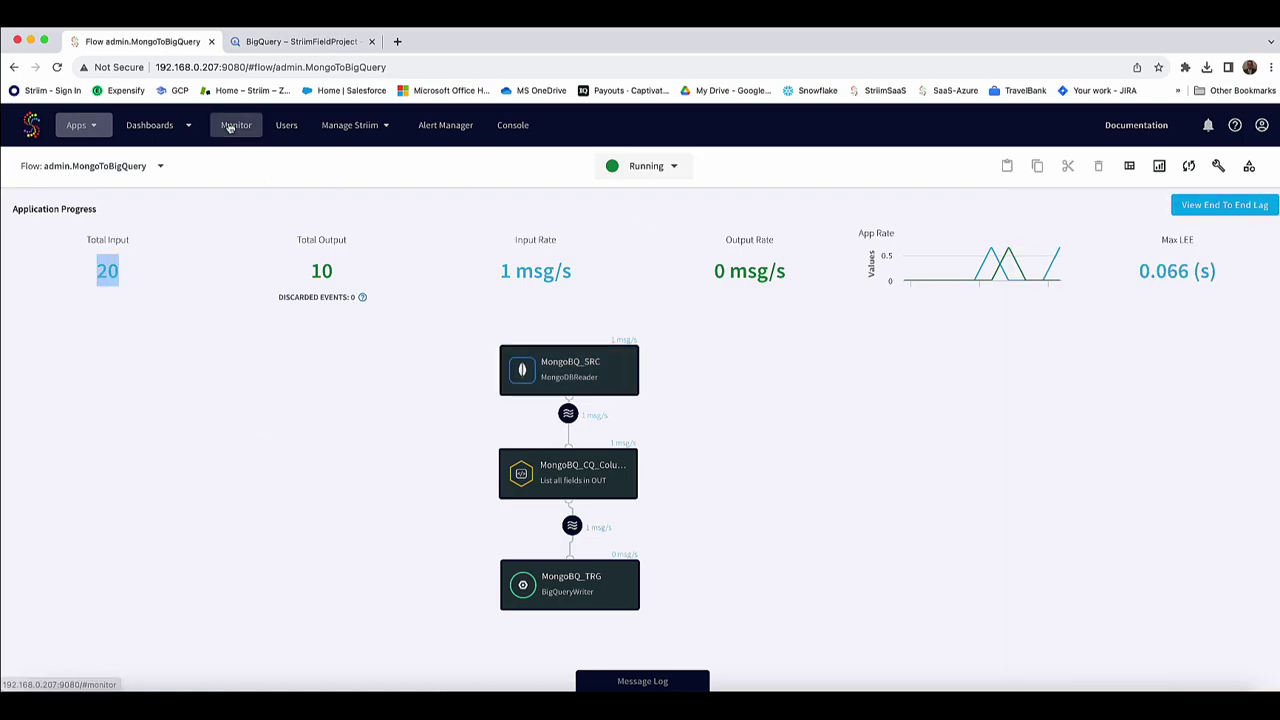
{"action": "left_click", "coordinate": [236, 125]}
{"action": "scroll", "coordinate": [860, 332], "scroll_direction": "down", "scroll_amount": 1}
{"action": "scroll", "coordinate": [845, 332], "scroll_direction": "up", "scroll_amount": 1}
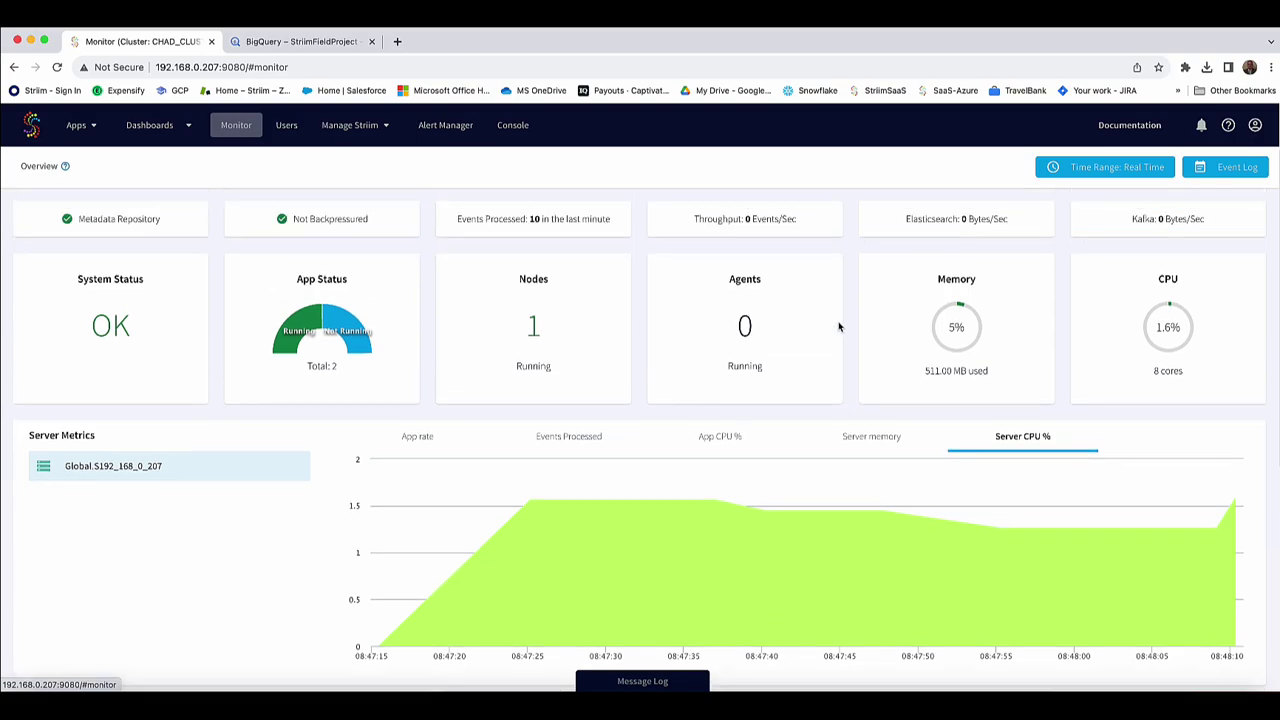
{"action": "left_click", "coordinate": [80, 125]}
{"action": "left_click", "coordinate": [115, 210]}
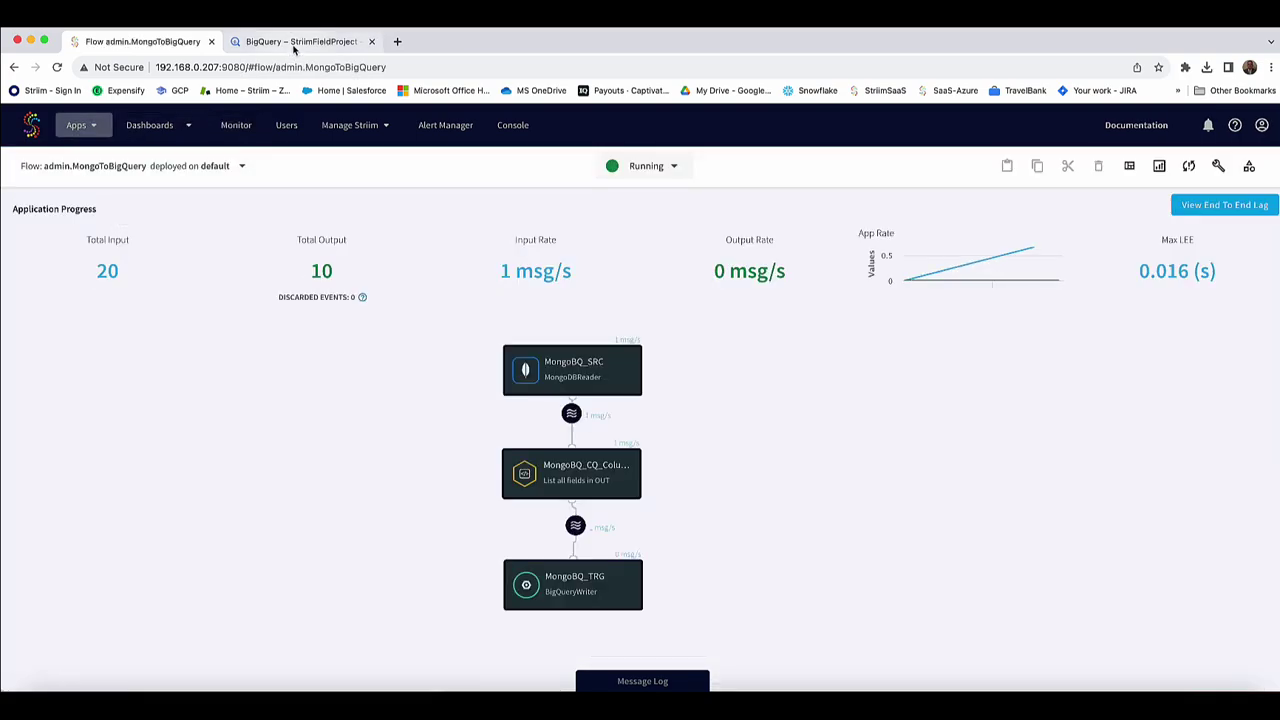
{"action": "left_click", "coordinate": [295, 41]}
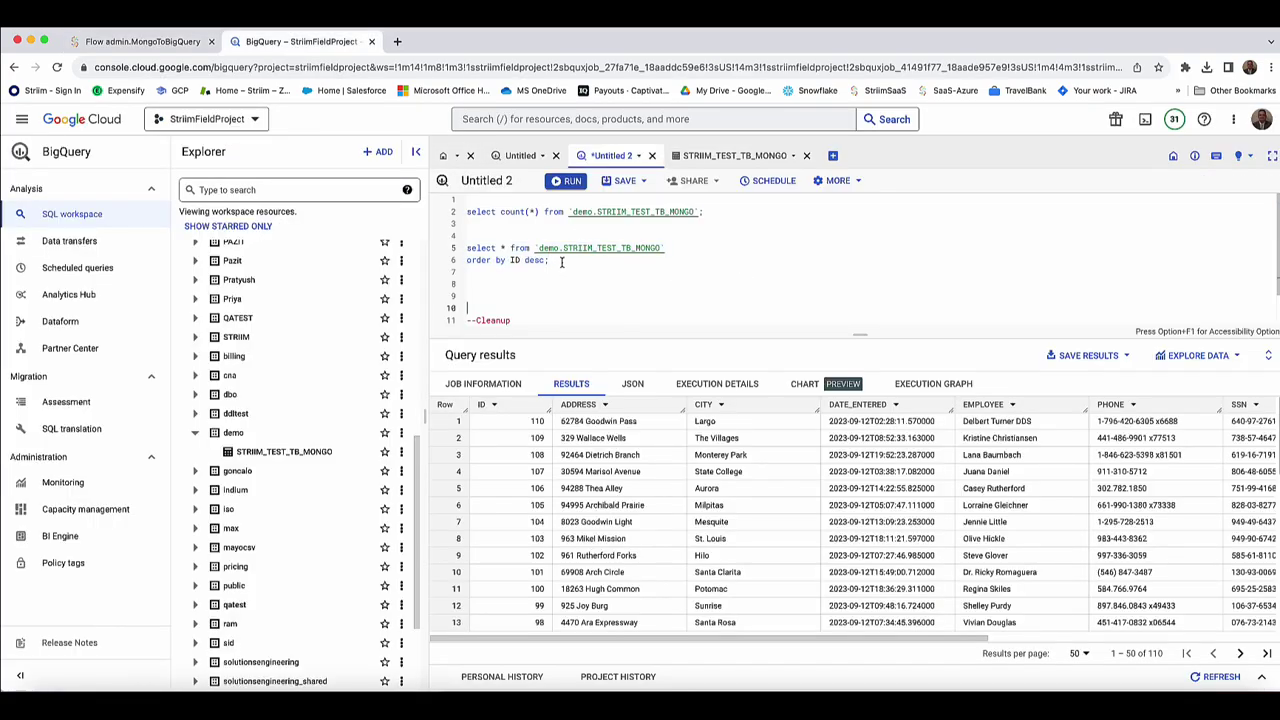
Rerun the ID-descending query, now 120 rows including update rows like 'Update Address 110'.
{"action": "left_click_drag", "start_coordinate": [561, 262], "coordinate": [466, 247]}
{"action": "left_click", "coordinate": [567, 181]}
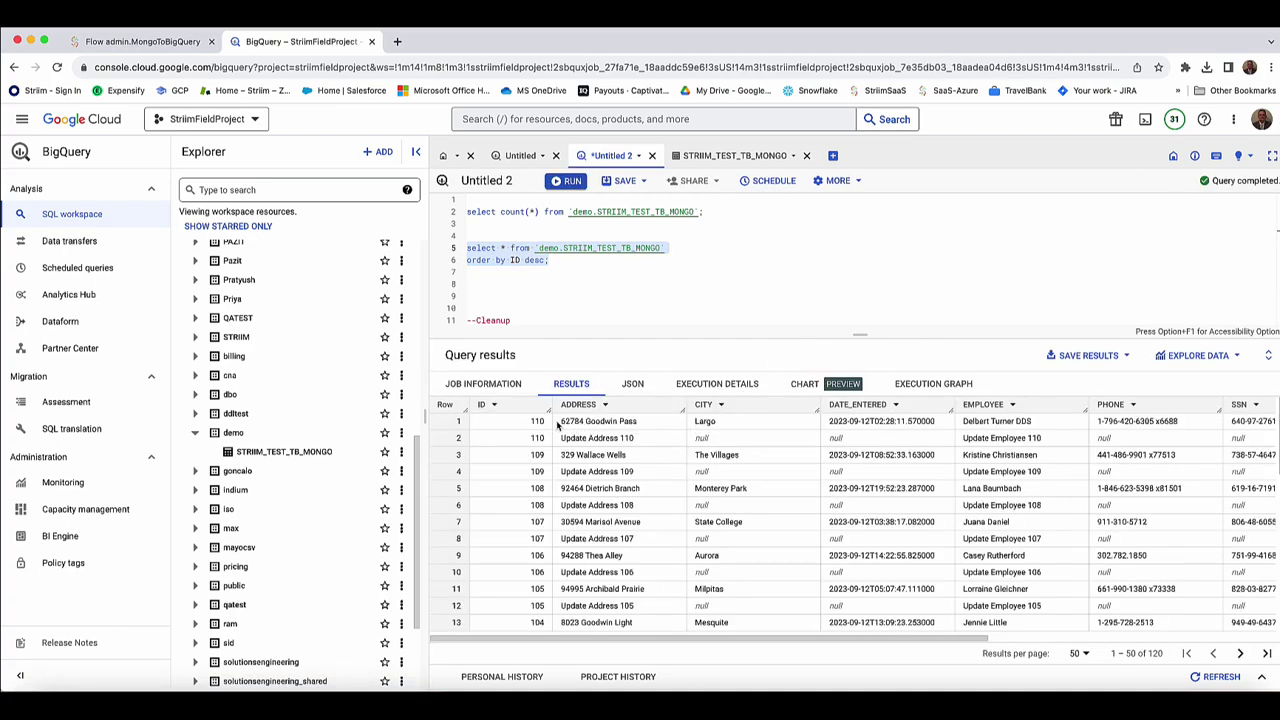
{"action": "left_click_drag", "start_coordinate": [560, 438], "coordinate": [686, 443]}
{"action": "left_click", "coordinate": [729, 443]}
{"action": "double_click", "coordinate": [700, 438]}
{"action": "mouse_move", "coordinate": [916, 637]}
{"action": "left_mouse_down"}
{"action": "mouse_move", "coordinate": [1139, 633]}
{"action": "mouse_move", "coordinate": [900, 637]}
{"action": "left_mouse_up"}
{"action": "left_click", "coordinate": [140, 41]}
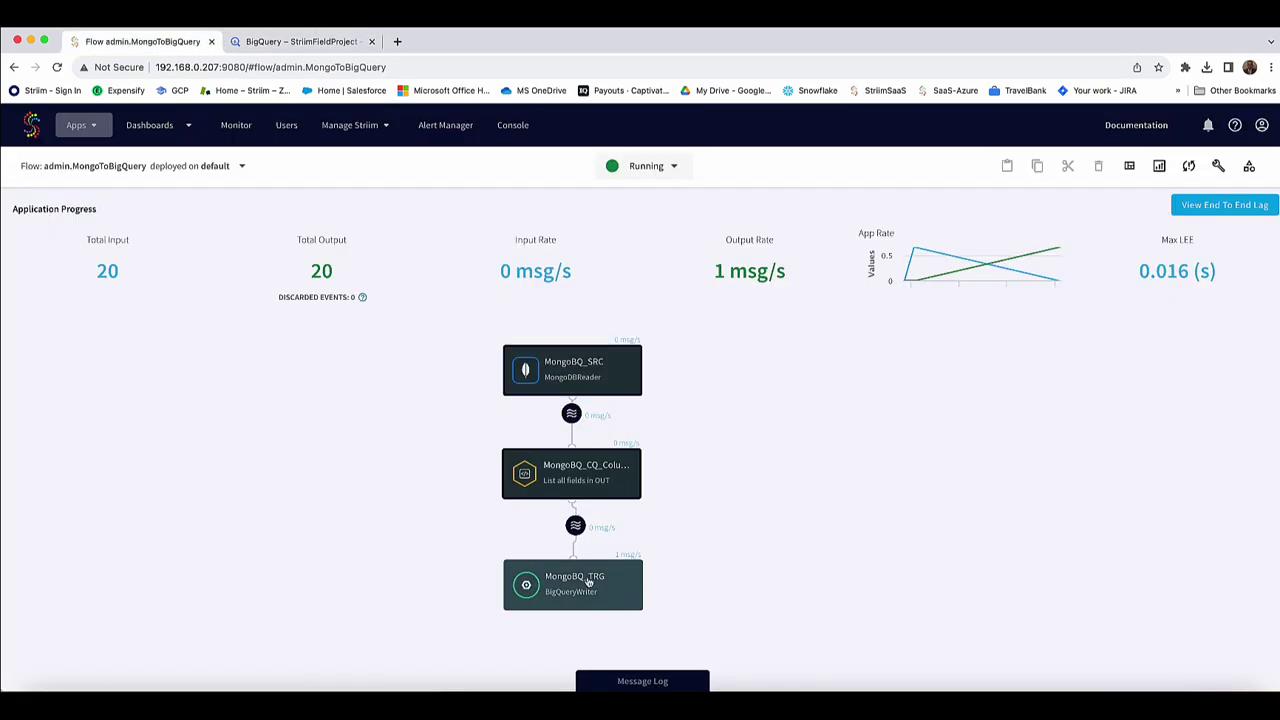
Show MongoBQ_TRG's advanced settings, confirming its Mode is APPENDONLY.
{"action": "left_click", "coordinate": [608, 591]}
{"action": "left_click", "coordinate": [1096, 638]}
{"action": "scroll", "coordinate": [1030, 480], "scroll_direction": "down", "scroll_amount": 3}
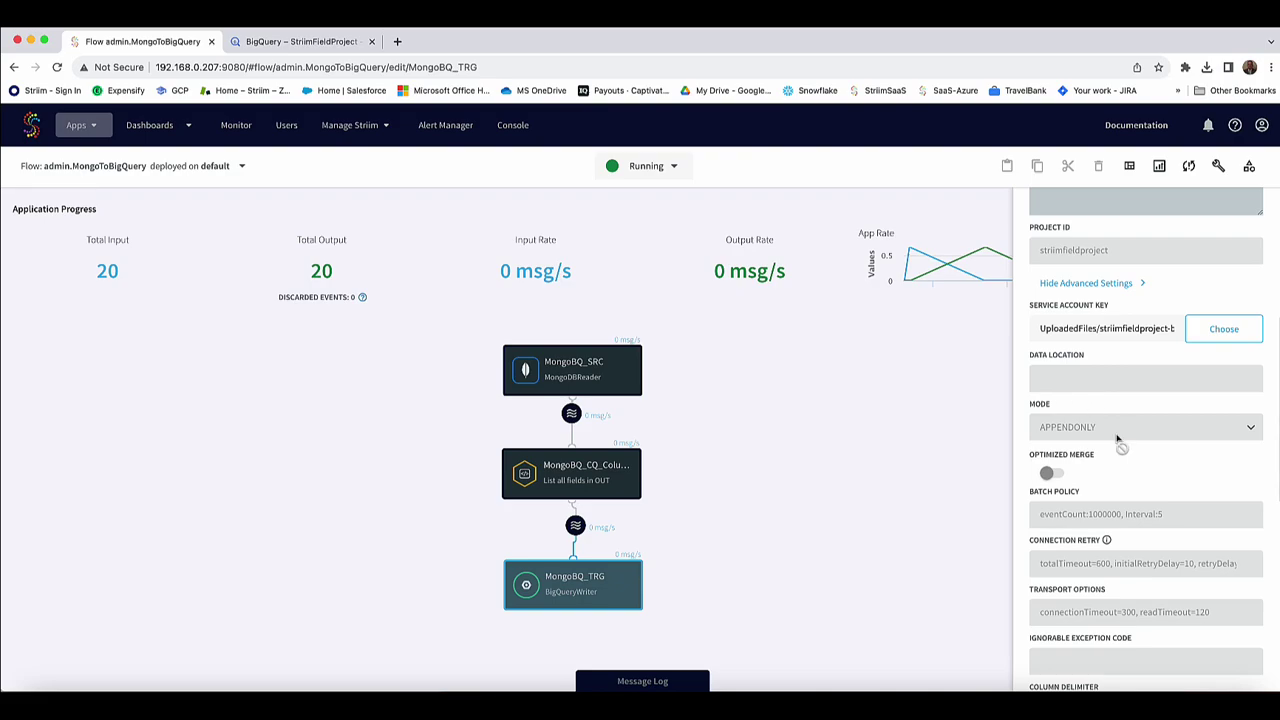
{"action": "key", "text": "super+Tab"}
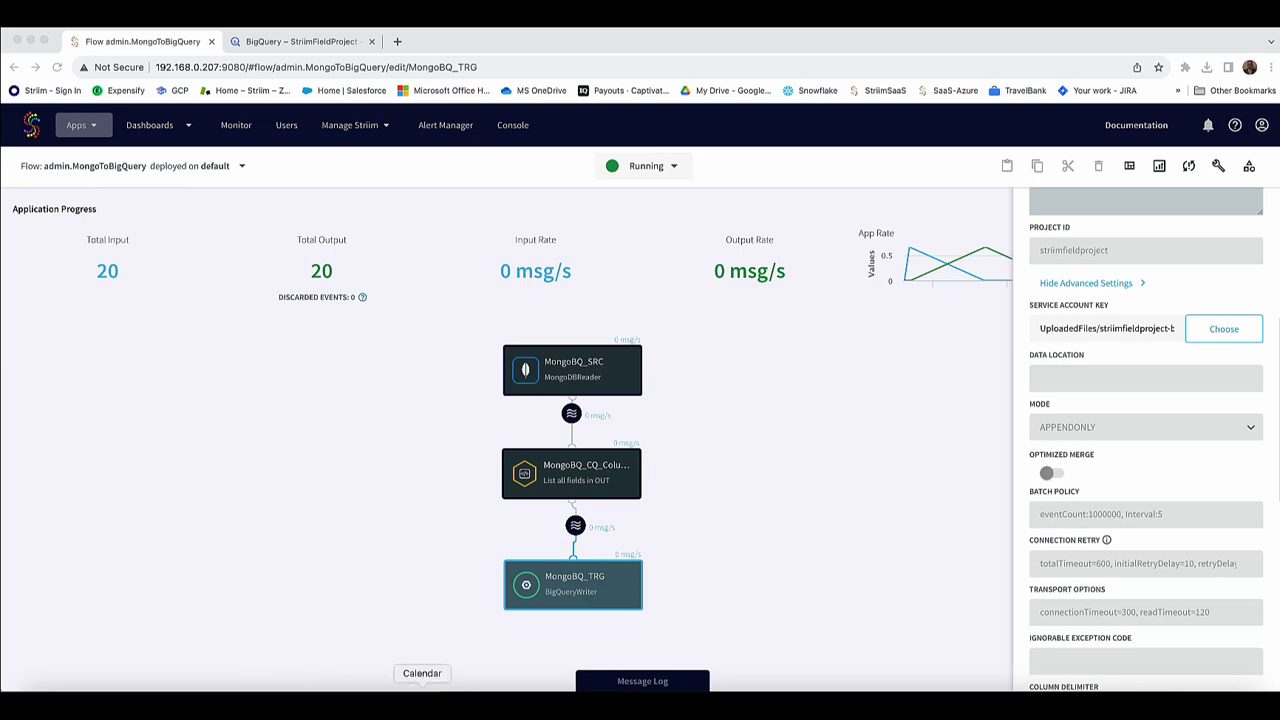
{"action": "left_click", "coordinate": [215, 705]}
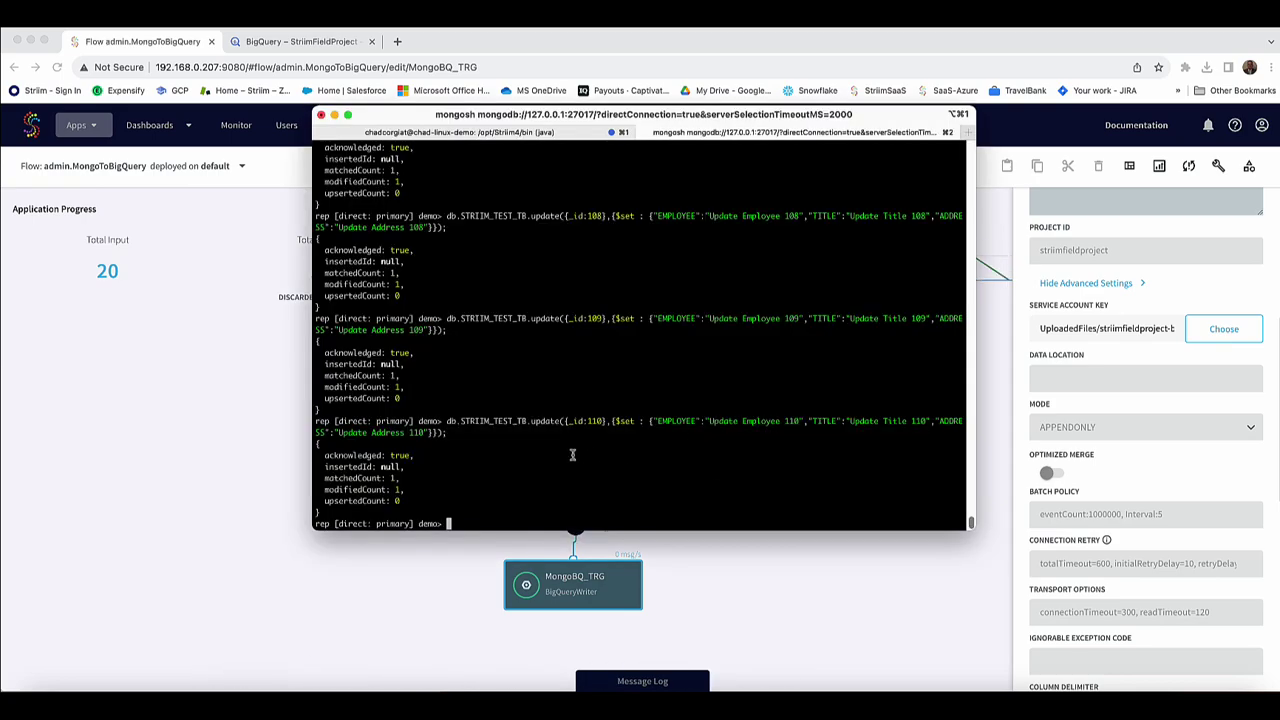
Run deleteMany({_id:{$gt:100}}), removing ten documents (deletedCount: 10).
{"action": "right_click", "coordinate": [545, 478]}
{"action": "left_click", "coordinate": [578, 442]}
{"action": "left_click_drag", "start_coordinate": [608, 516], "coordinate": [440, 521]}
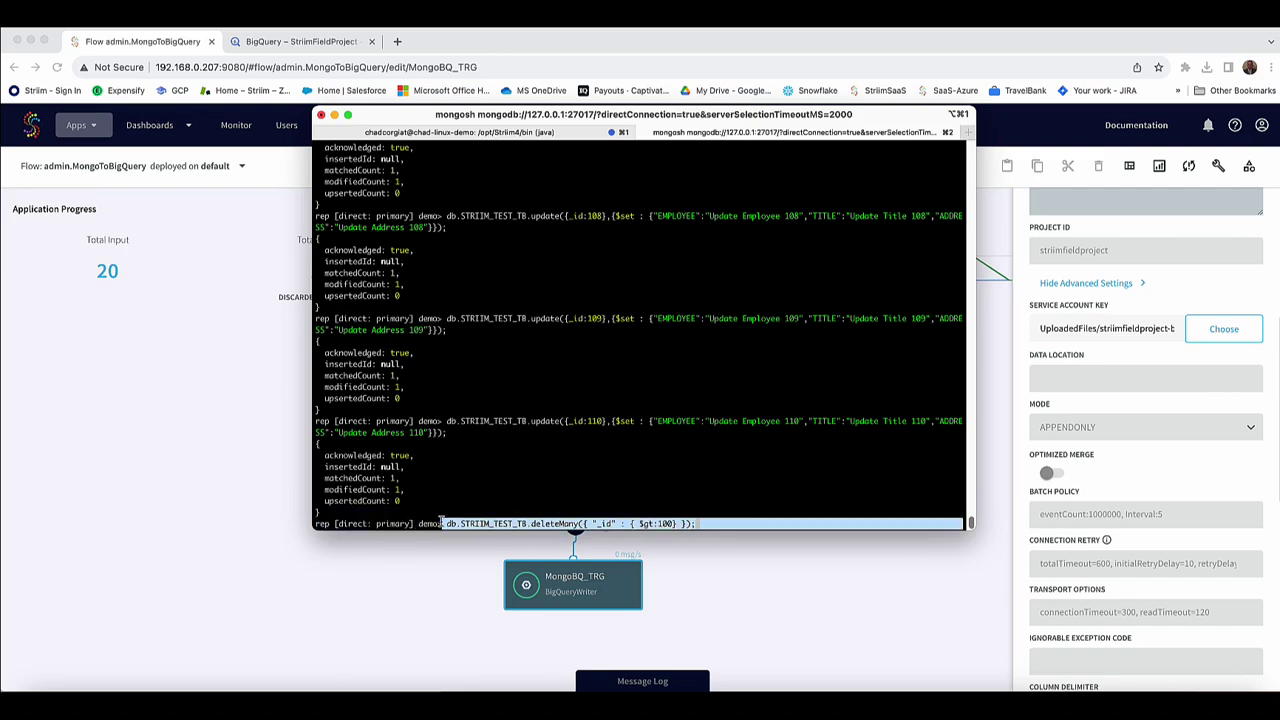
{"action": "left_click", "coordinate": [686, 484]}
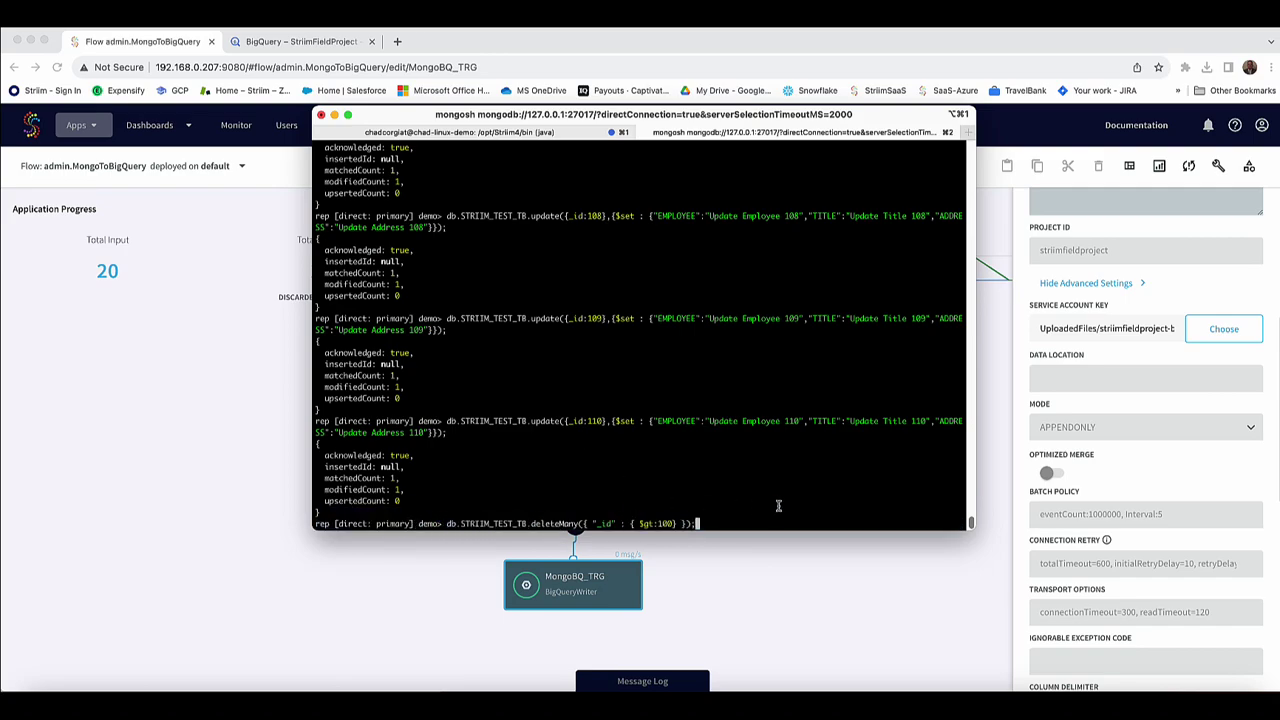
{"action": "key", "text": "Return"}
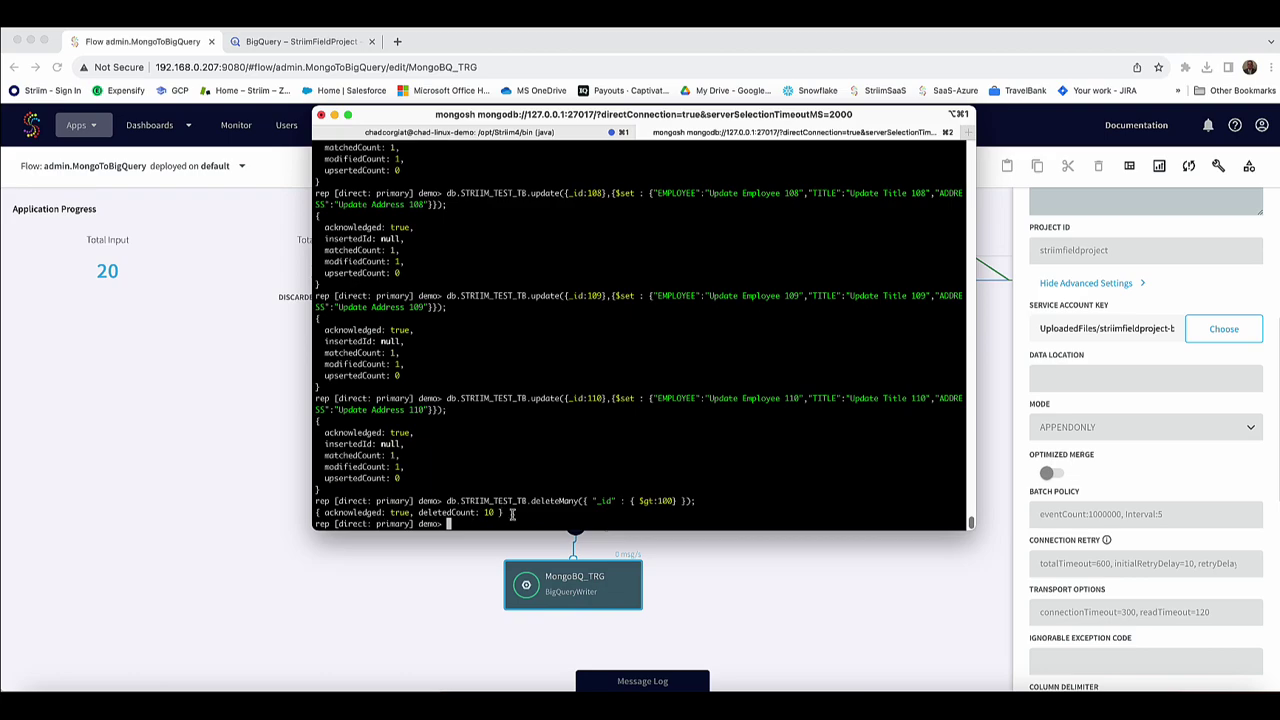
{"action": "left_click_drag", "start_coordinate": [512, 513], "coordinate": [406, 513]}
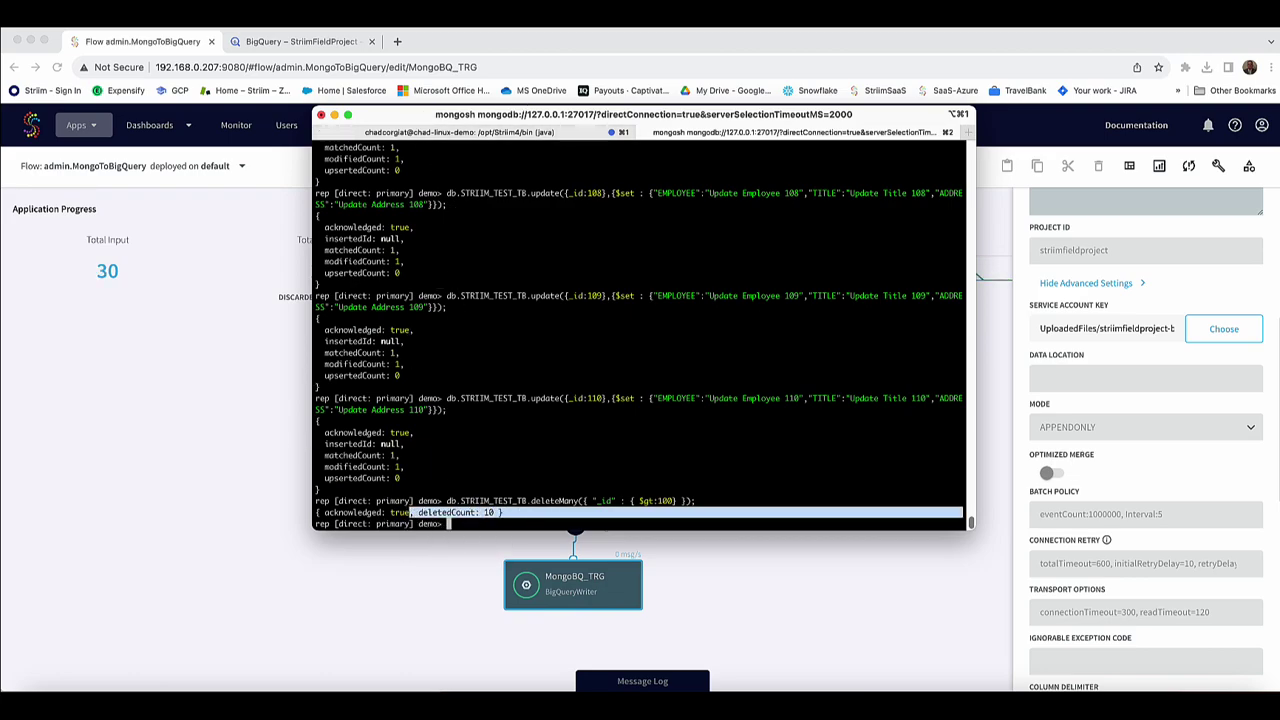
{"action": "left_click", "coordinate": [288, 371]}
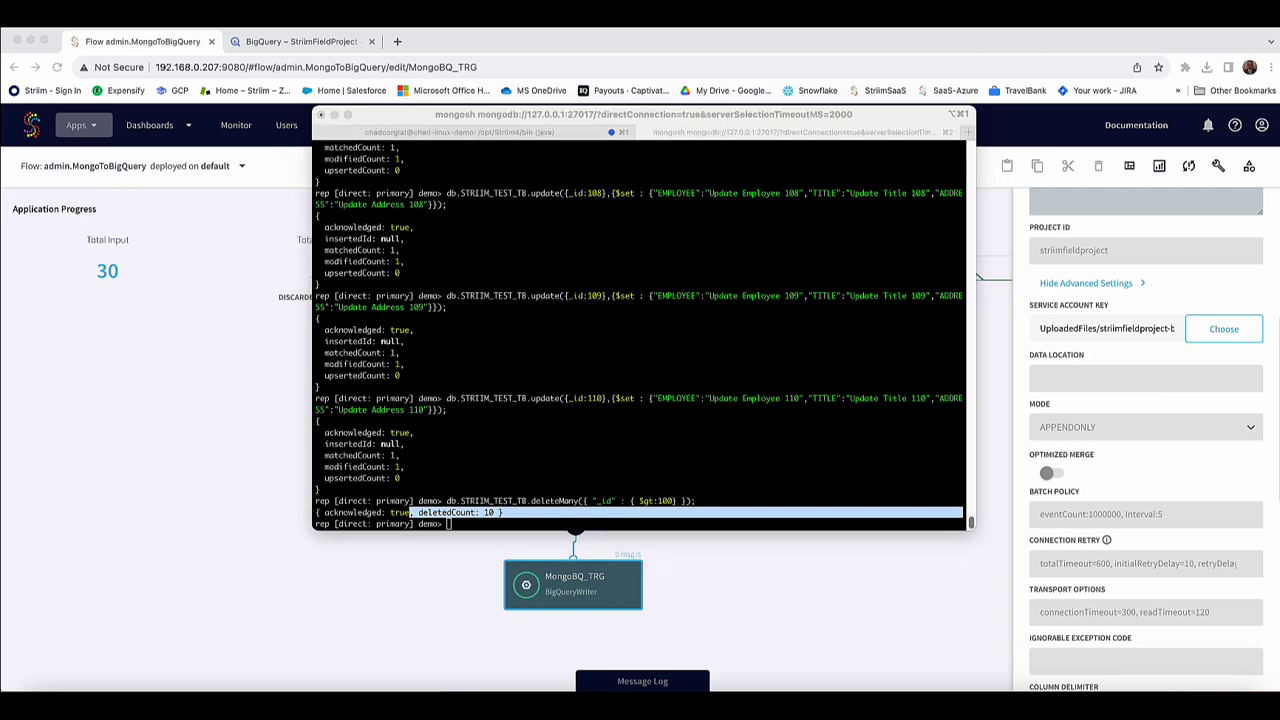
{"action": "left_click", "coordinate": [694, 426]}
Run countDocuments() to confirm 100 documents remain in STRIIM_TEST_TB.
{"action": "right_click", "coordinate": [686, 448]}
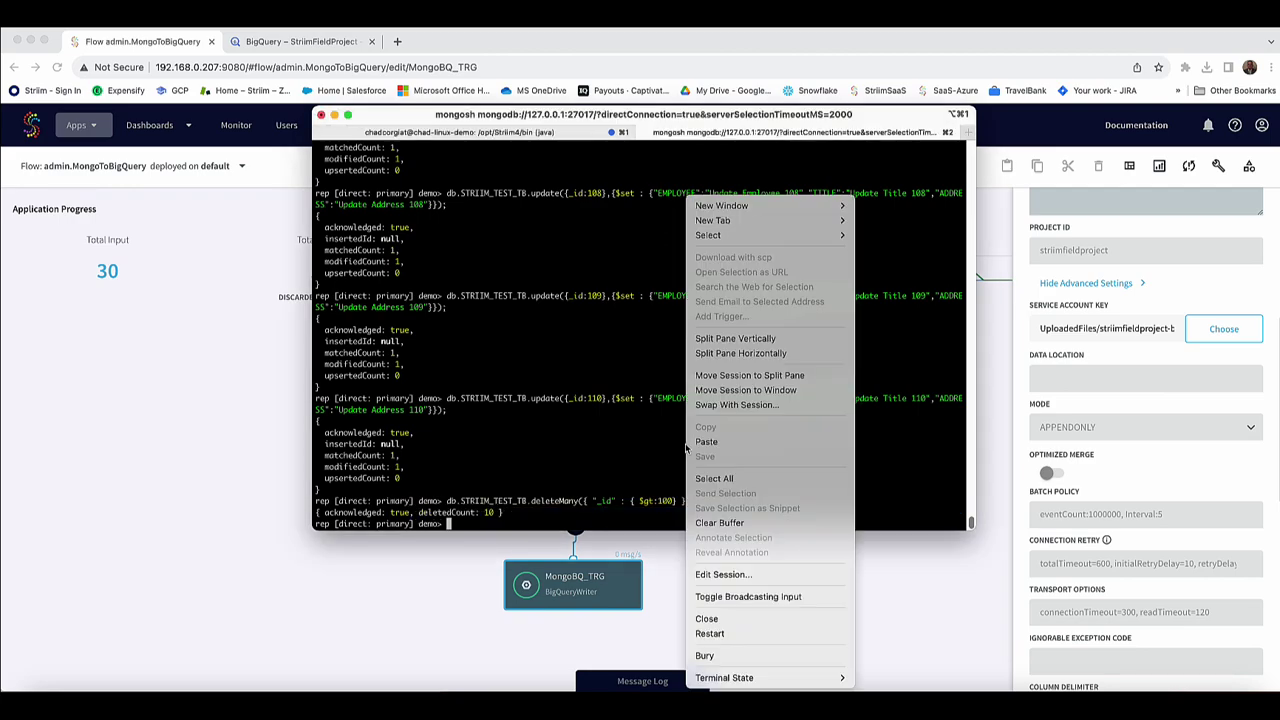
{"action": "left_click", "coordinate": [738, 441]}
{"action": "key", "text": "Return"}
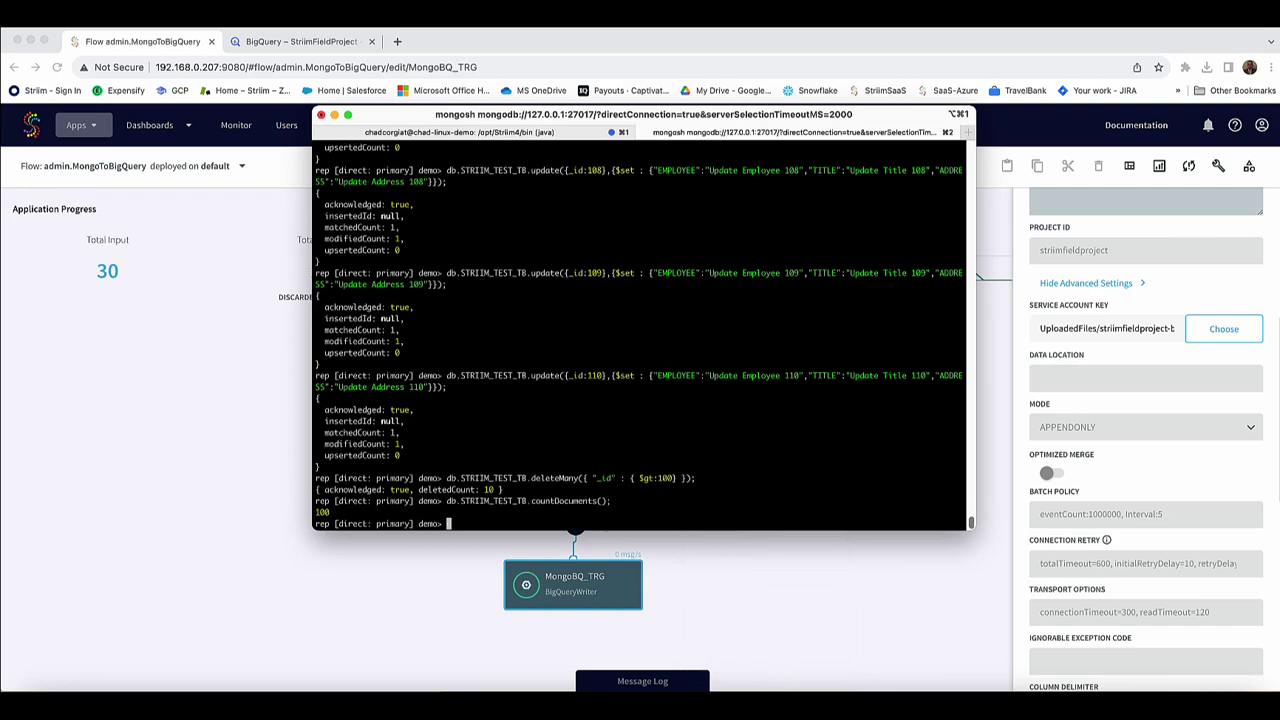
{"action": "left_click", "coordinate": [100, 328]}
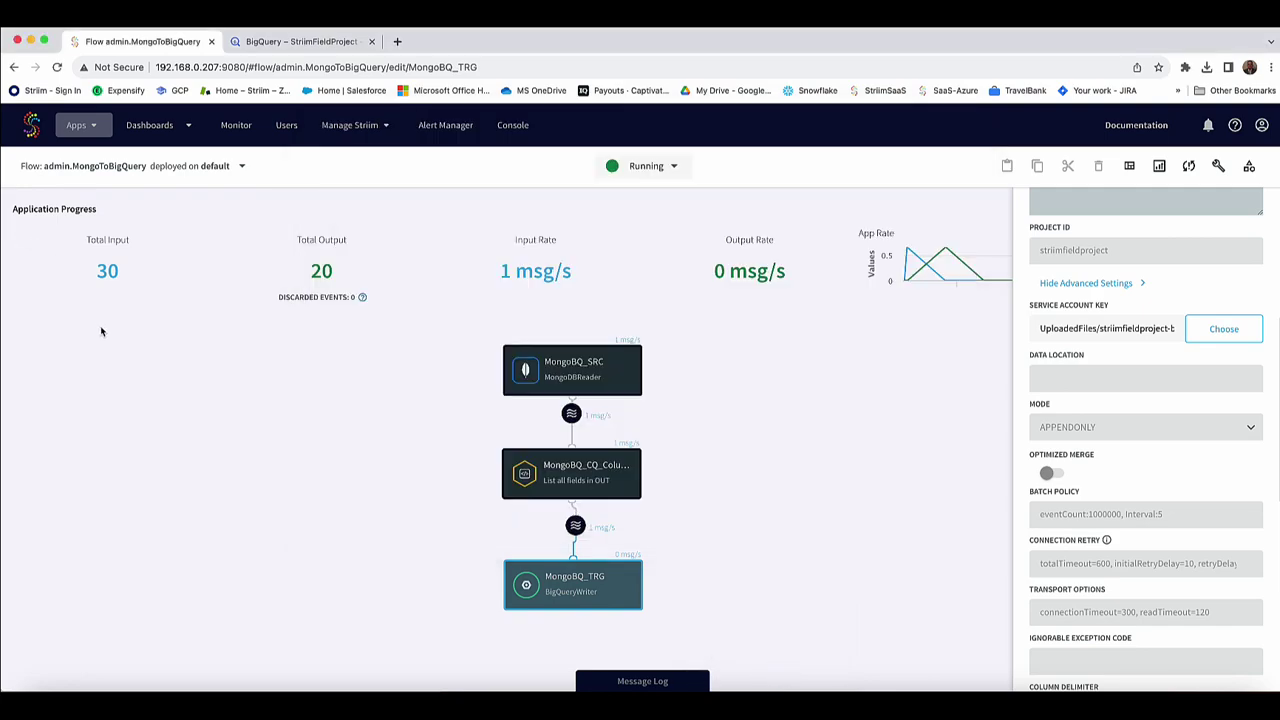
Close the target panel and confirm Total Input and Total Output both read 30.
{"action": "left_click_drag", "start_coordinate": [113, 270], "coordinate": [80, 277]}
{"action": "left_click", "coordinate": [157, 366]}
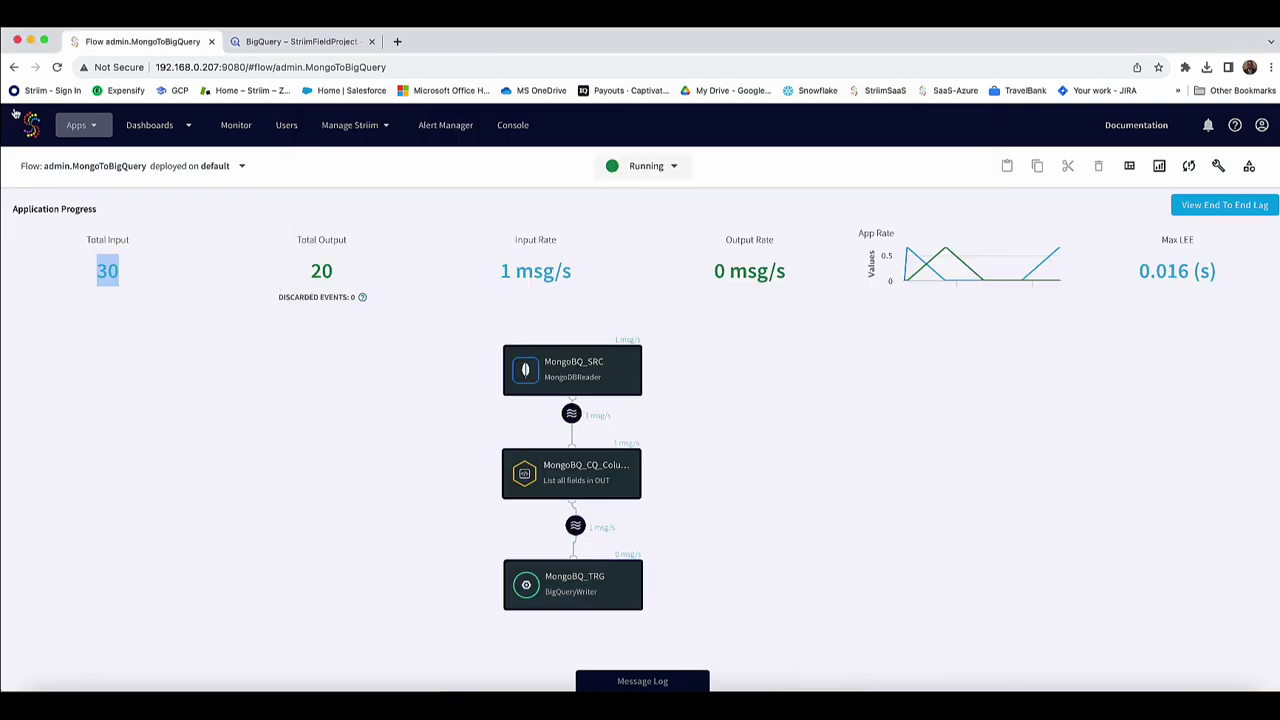
{"action": "left_click", "coordinate": [300, 41]}
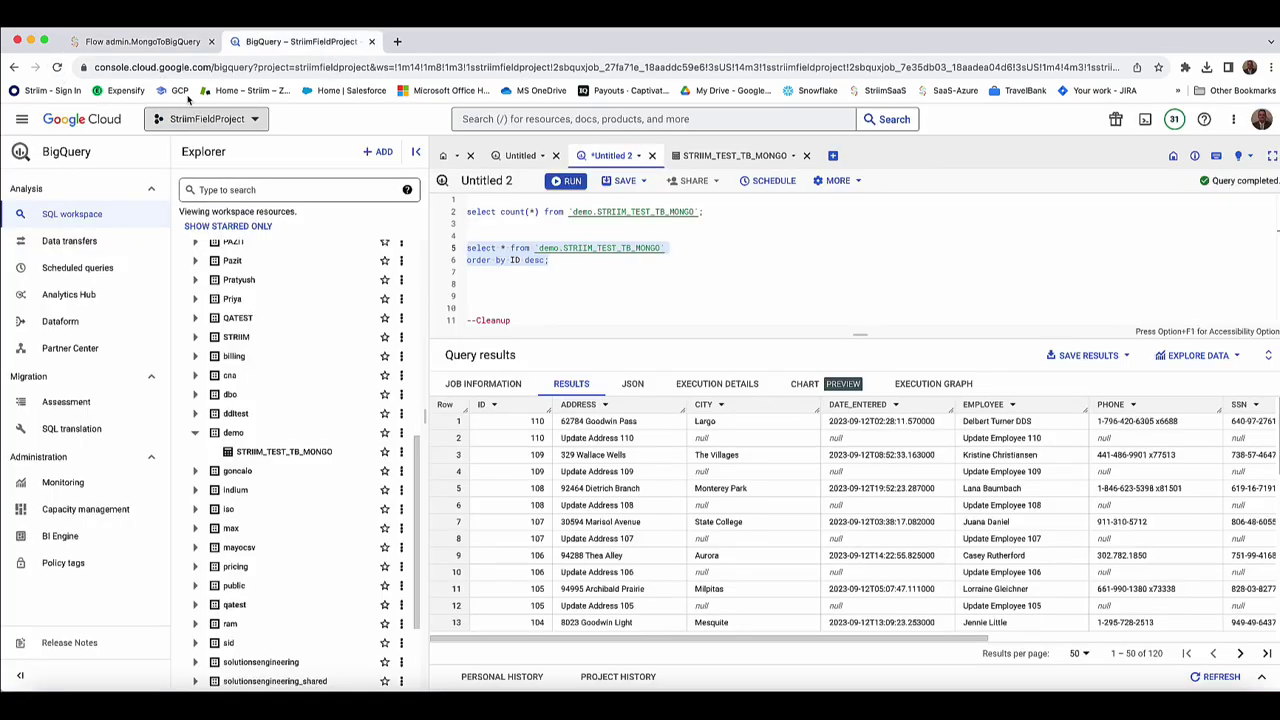
{"action": "left_click", "coordinate": [145, 41]}
{"action": "left_click_drag", "start_coordinate": [375, 272], "coordinate": [289, 266]}
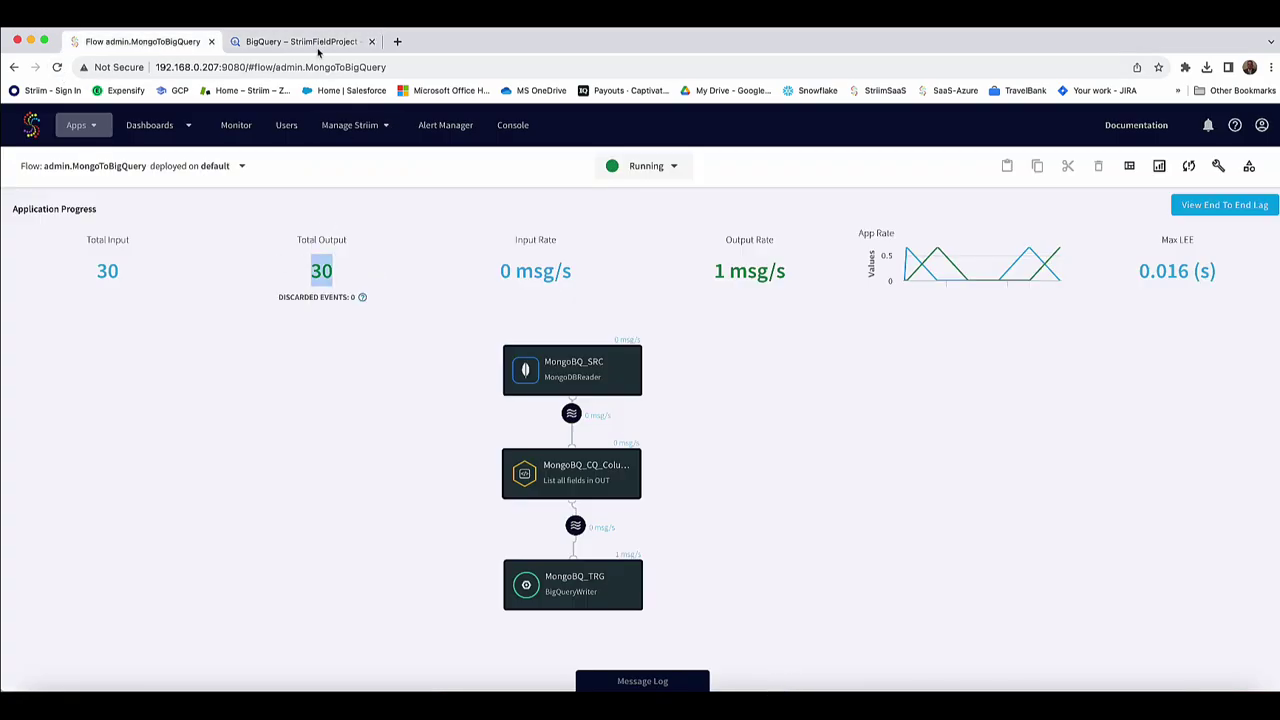
Rerun the ID-descending query, now 130 rows with null-valued delete rows such as ID 110.
{"action": "left_click", "coordinate": [318, 40]}
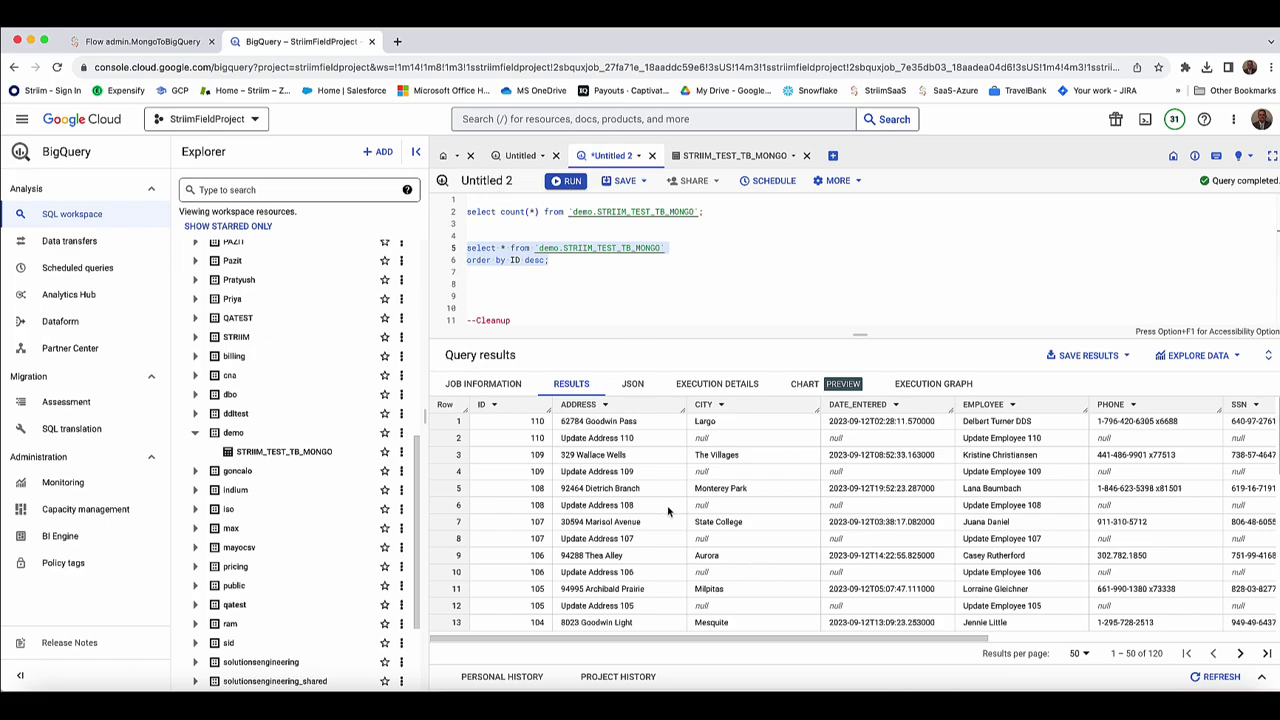
{"action": "left_click", "coordinate": [775, 690]}
{"action": "left_click_drag", "start_coordinate": [589, 264], "coordinate": [463, 248]}
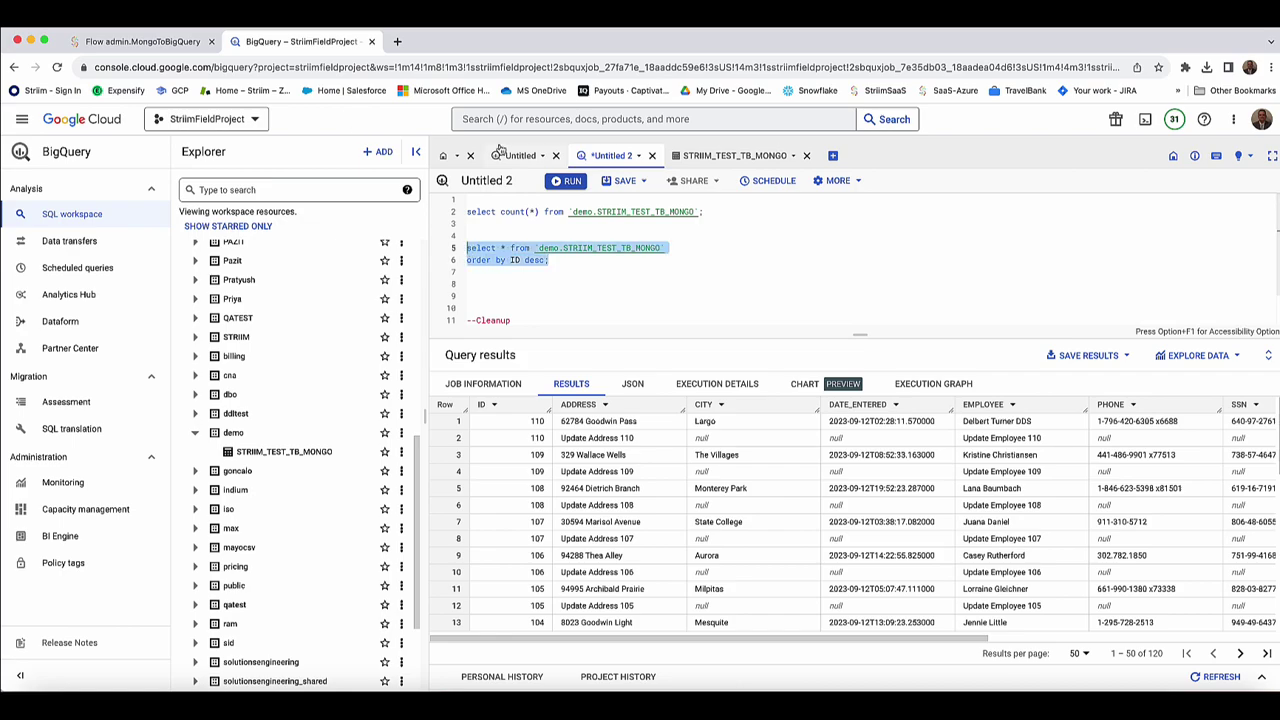
{"action": "left_click", "coordinate": [568, 183]}
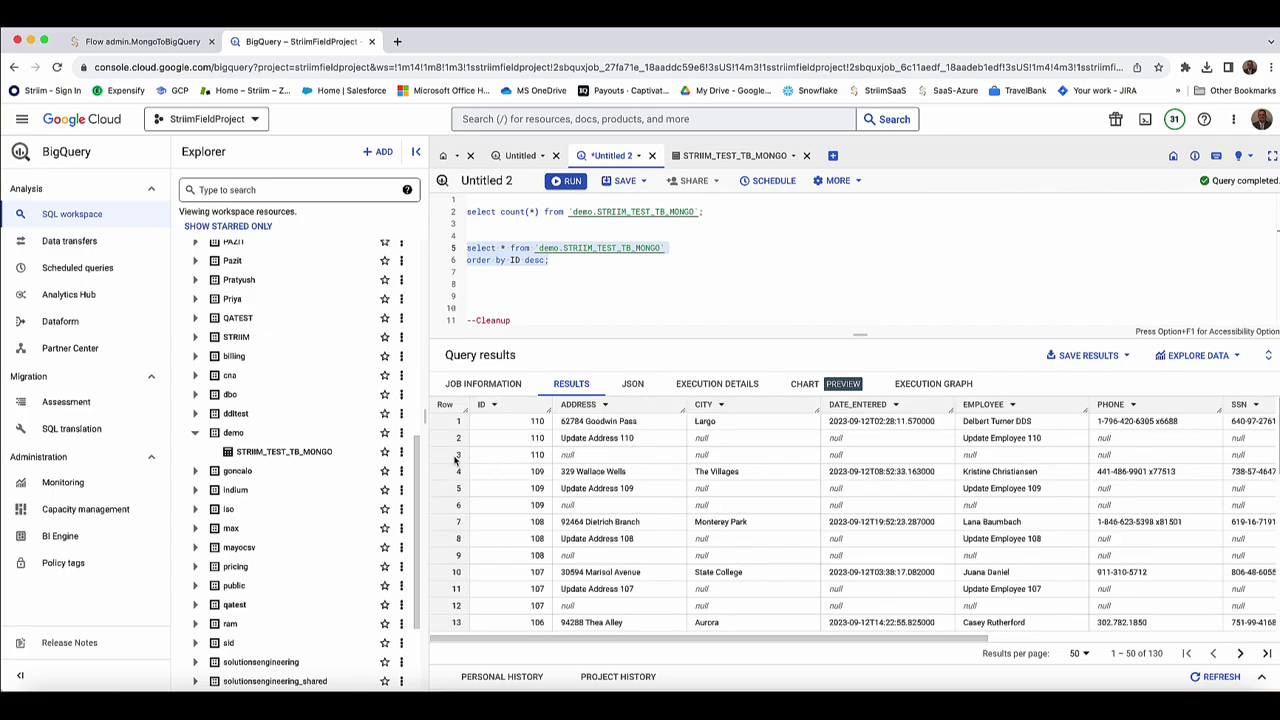
{"action": "left_click_drag", "start_coordinate": [520, 458], "coordinate": [1218, 461]}
{"action": "mouse_move", "coordinate": [910, 640]}
{"action": "left_mouse_down"}
{"action": "mouse_move", "coordinate": [1130, 645]}
{"action": "mouse_move", "coordinate": [934, 645]}
{"action": "left_mouse_up"}
{"action": "left_click", "coordinate": [675, 295]}
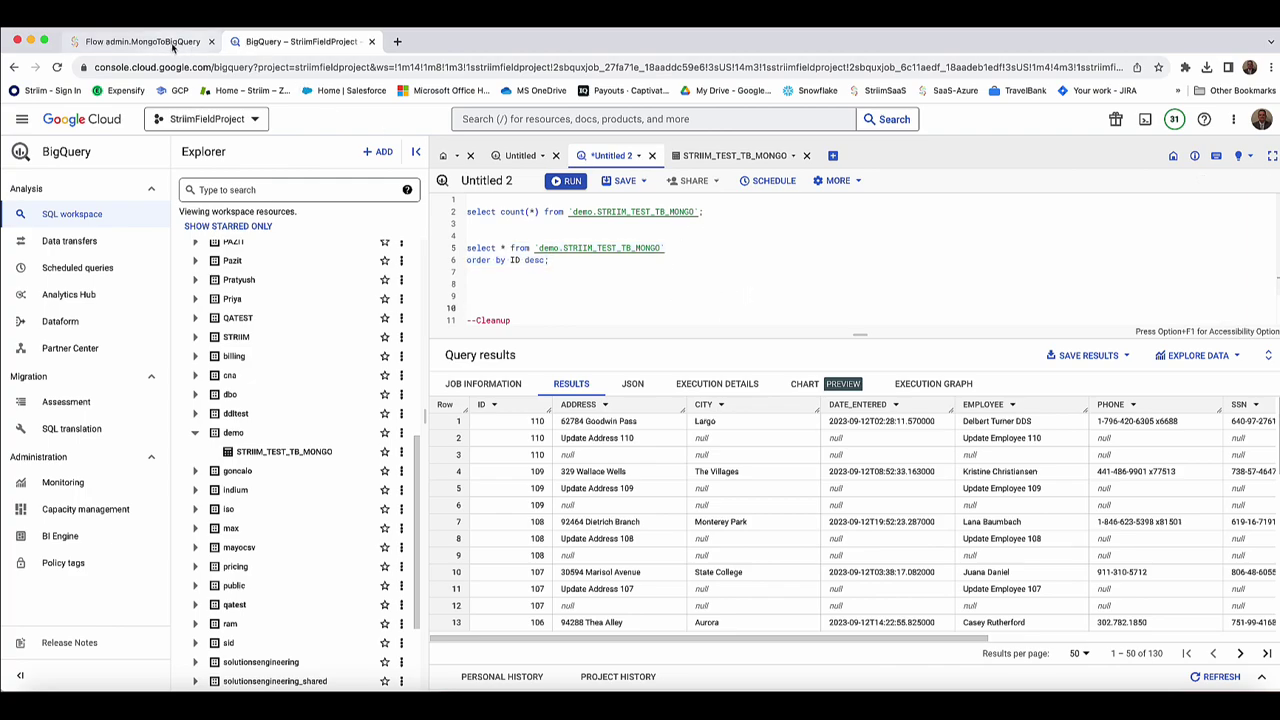
{"action": "left_click", "coordinate": [166, 44]}
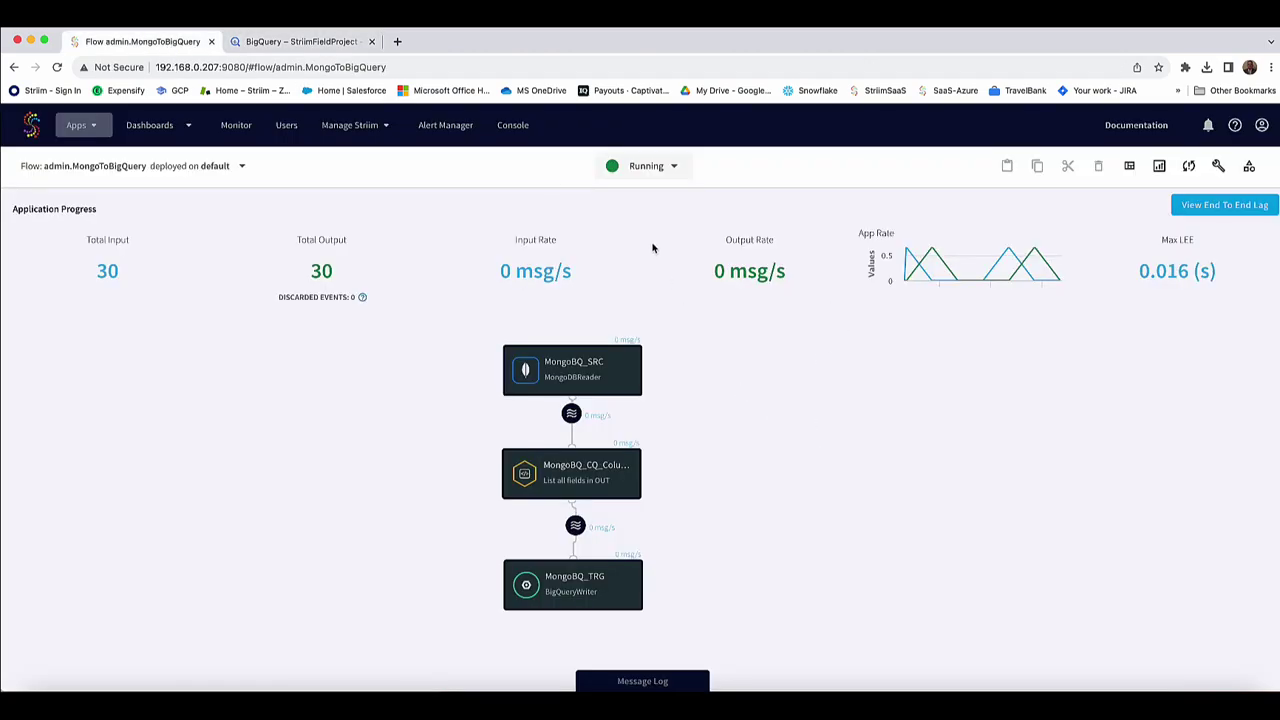